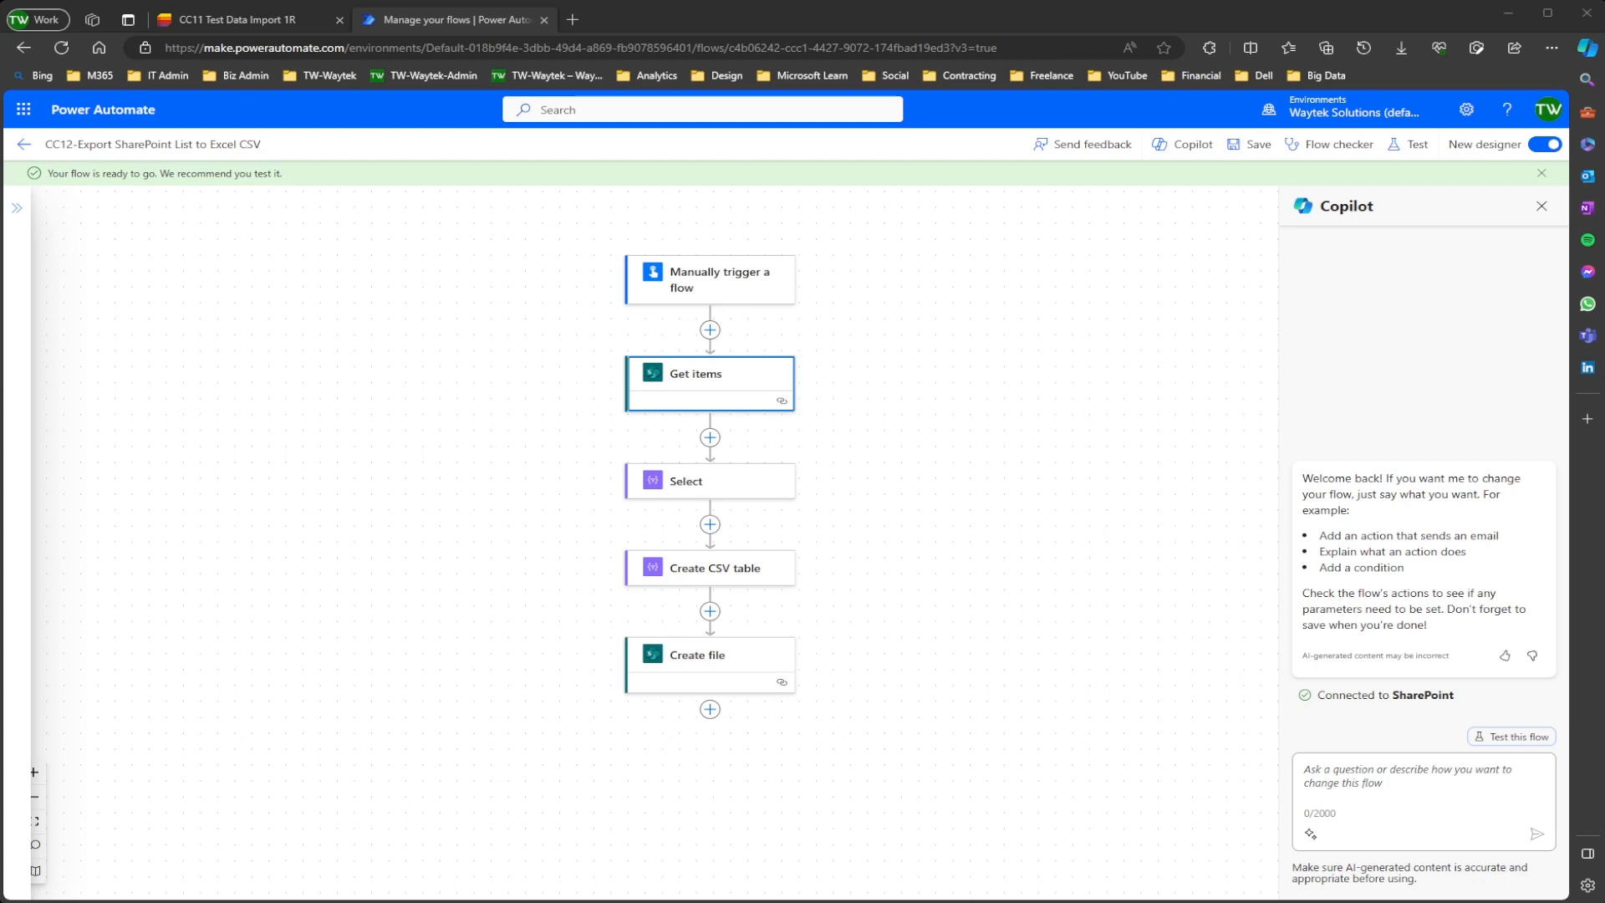
- Switch to the CC11 Test Data Import 1R list and examine its rows and columns through to the last availability column
{"action": "left_click", "coordinate": [246, 20]}
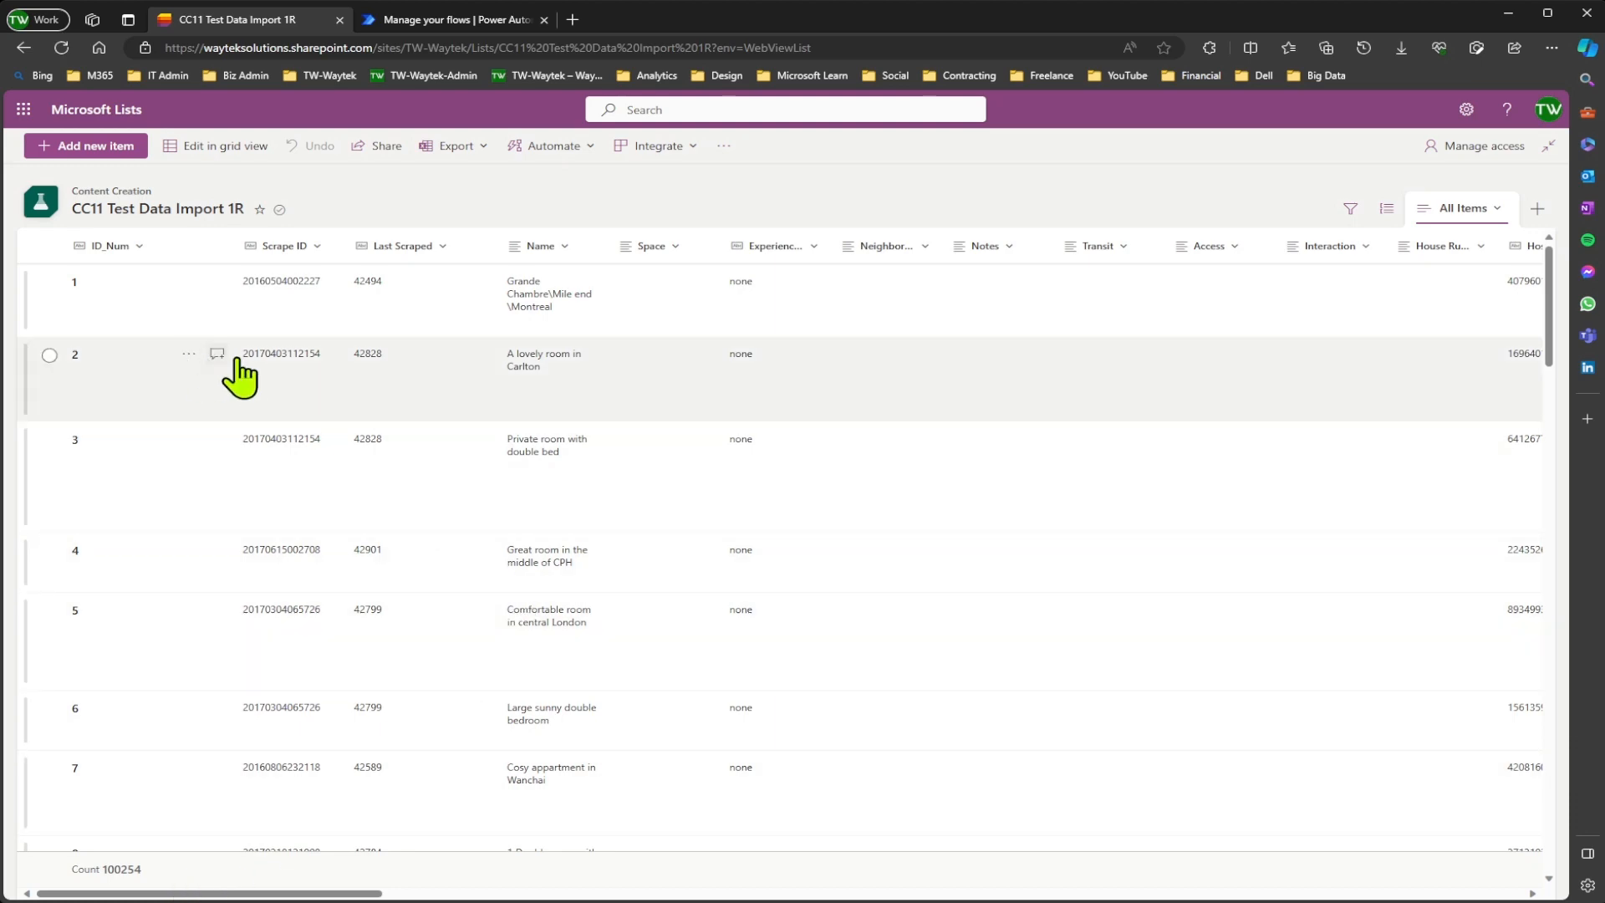
{"action": "scroll", "coordinate": [459, 469], "scroll_direction": "right", "scroll_amount": 10}
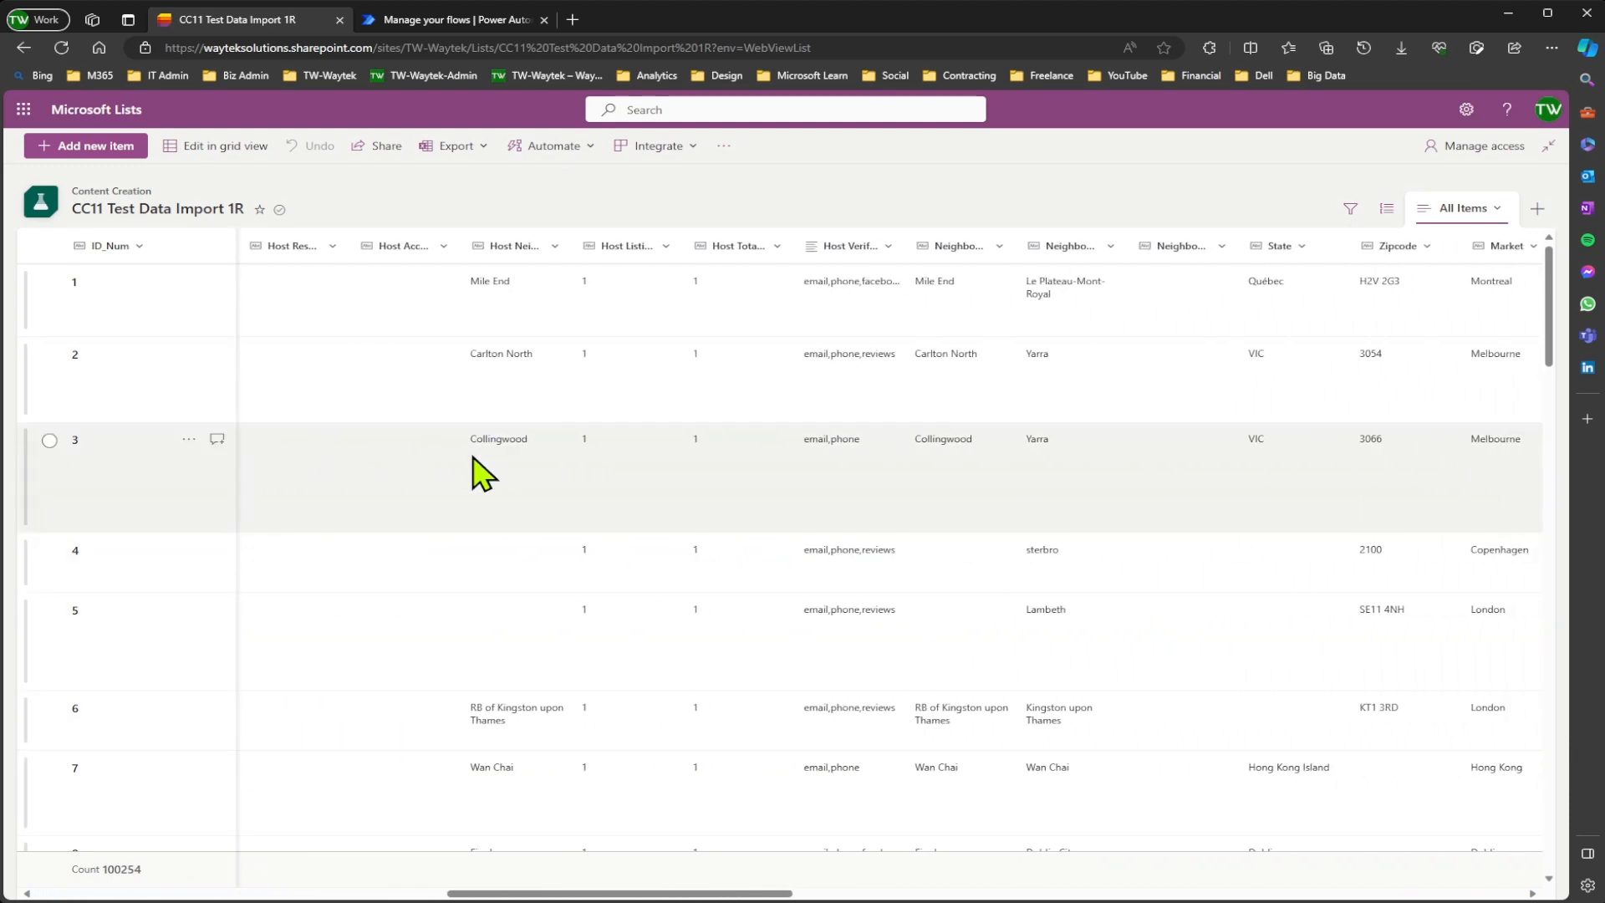
{"action": "scroll", "coordinate": [473, 458], "scroll_direction": "right", "scroll_amount": 15}
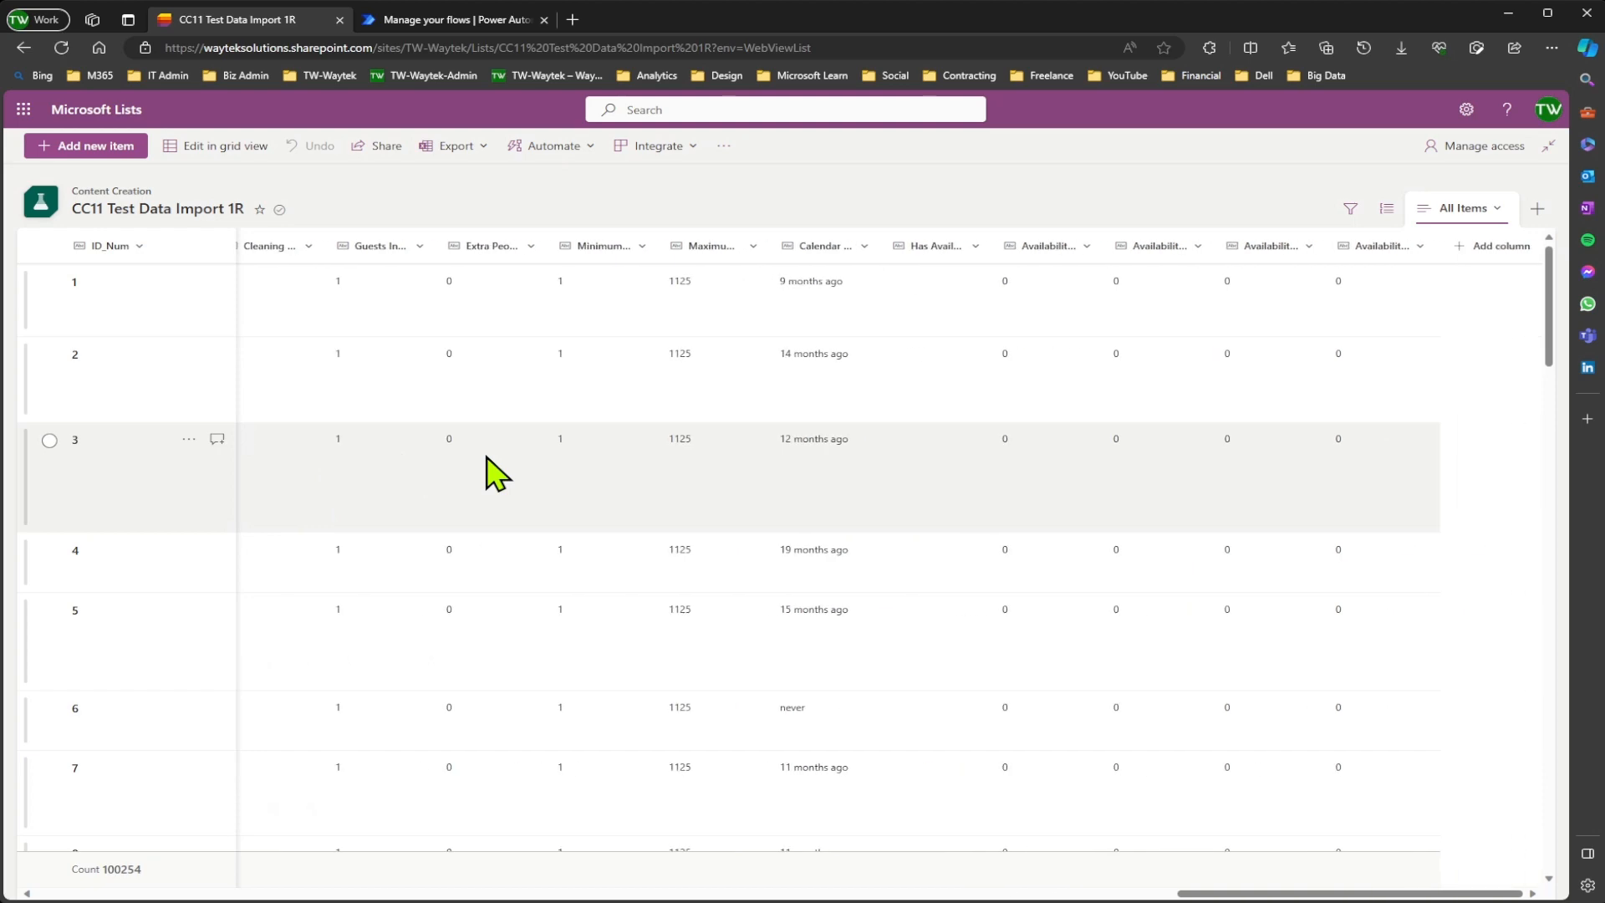
{"action": "scroll", "coordinate": [497, 474], "scroll_direction": "left", "scroll_amount": 20}
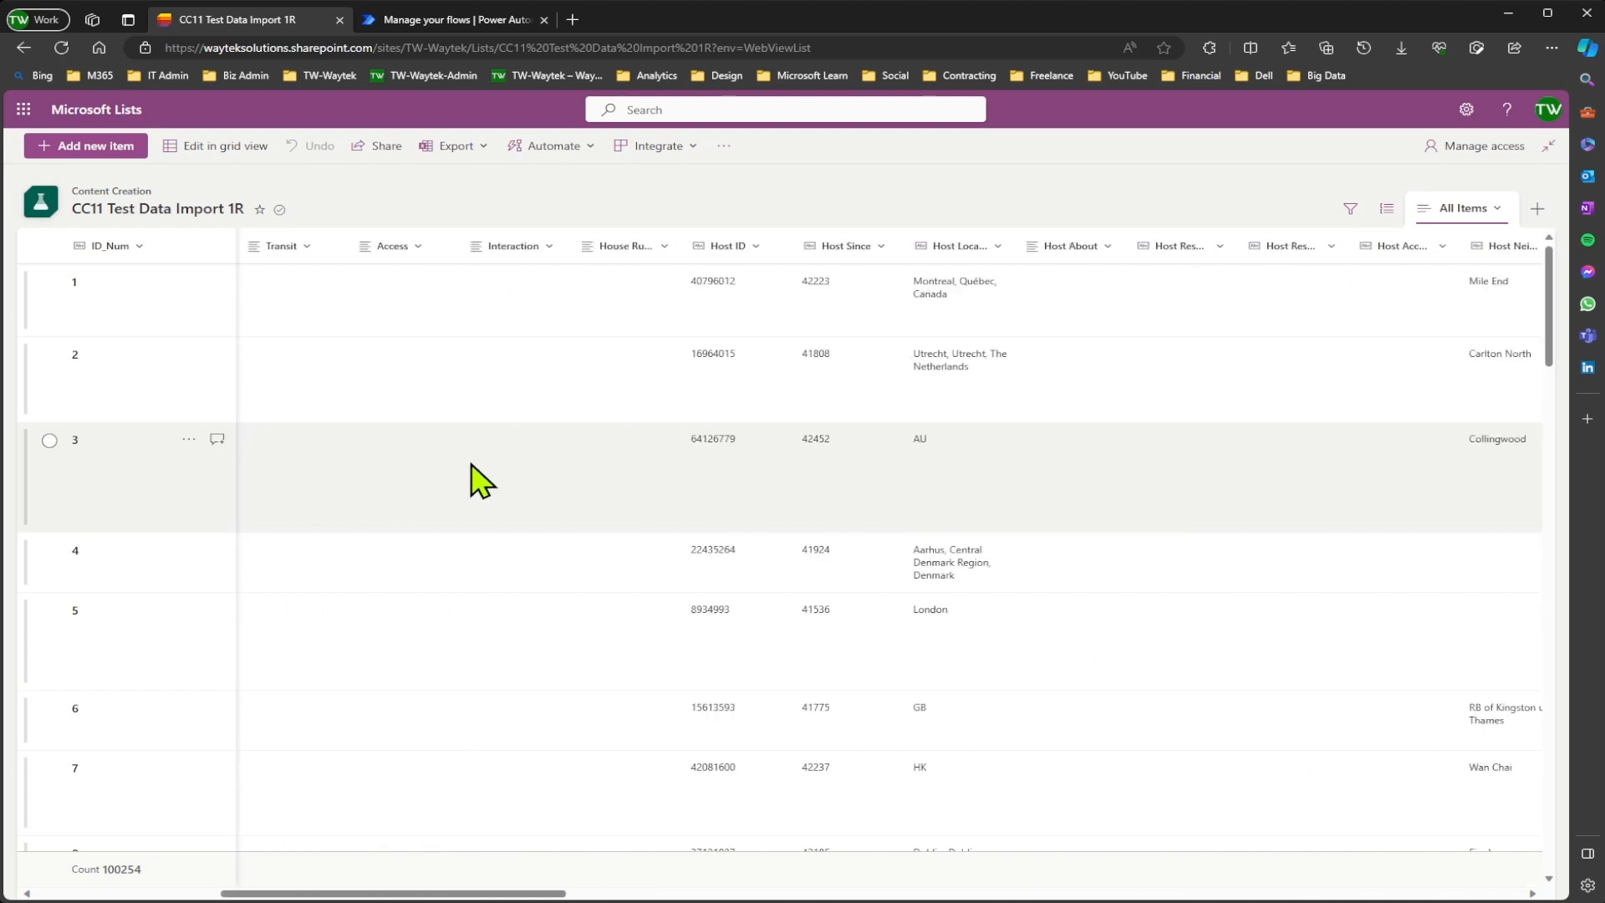
{"action": "scroll", "coordinate": [470, 480], "scroll_direction": "left", "scroll_amount": 10}
{"action": "scroll", "coordinate": [530, 448], "scroll_direction": "down", "scroll_amount": 3}
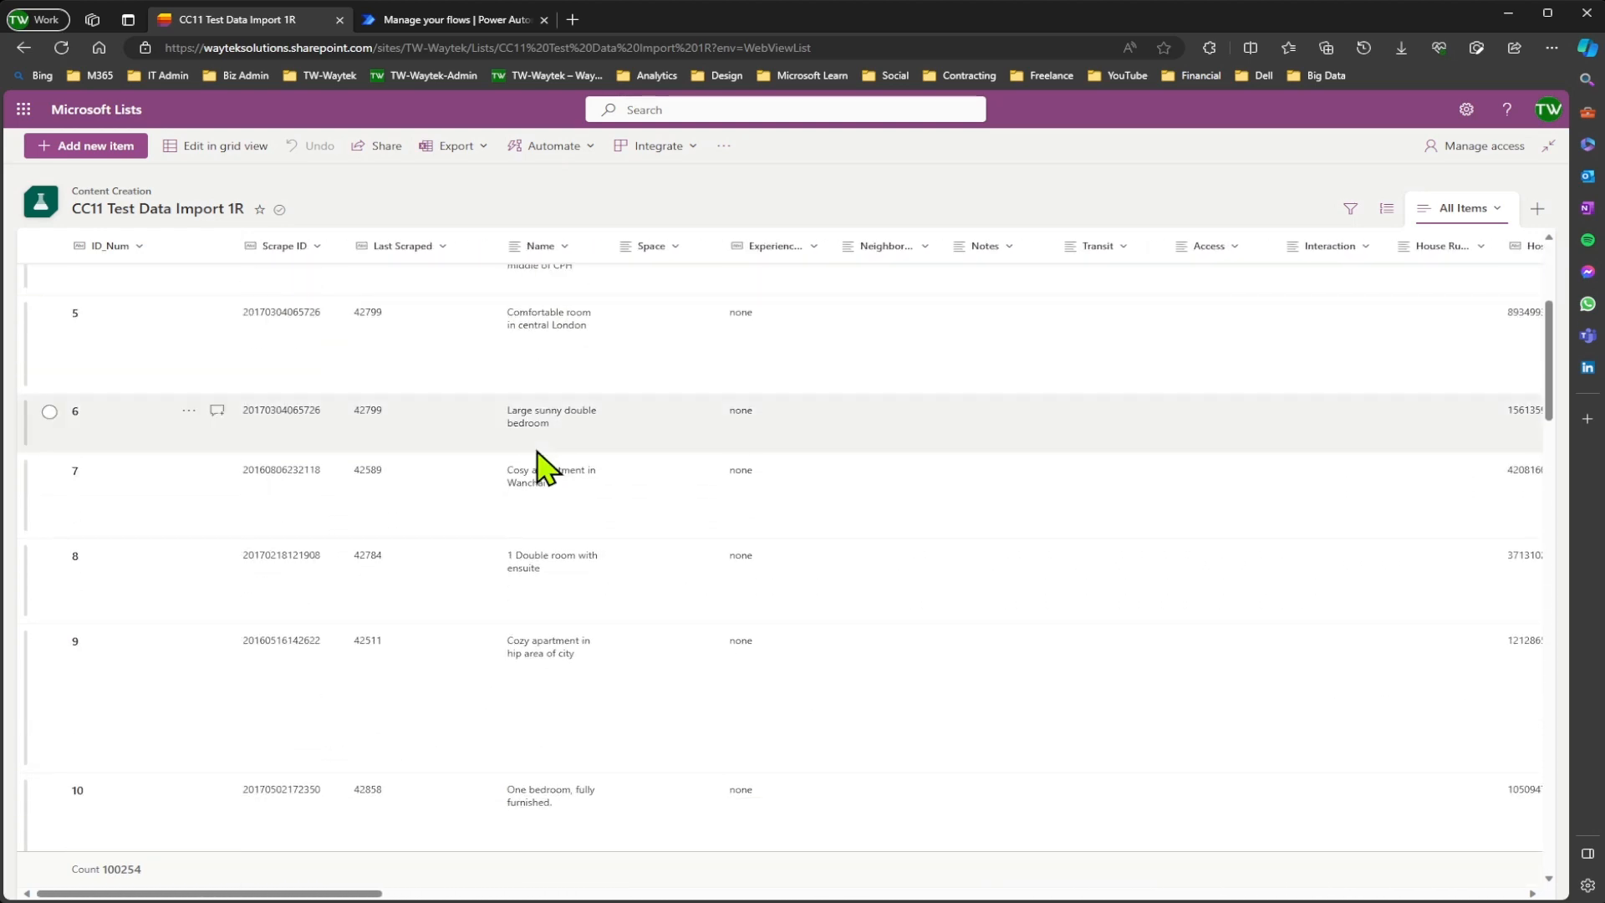
{"action": "scroll", "coordinate": [539, 466], "scroll_direction": "up", "scroll_amount": 4}
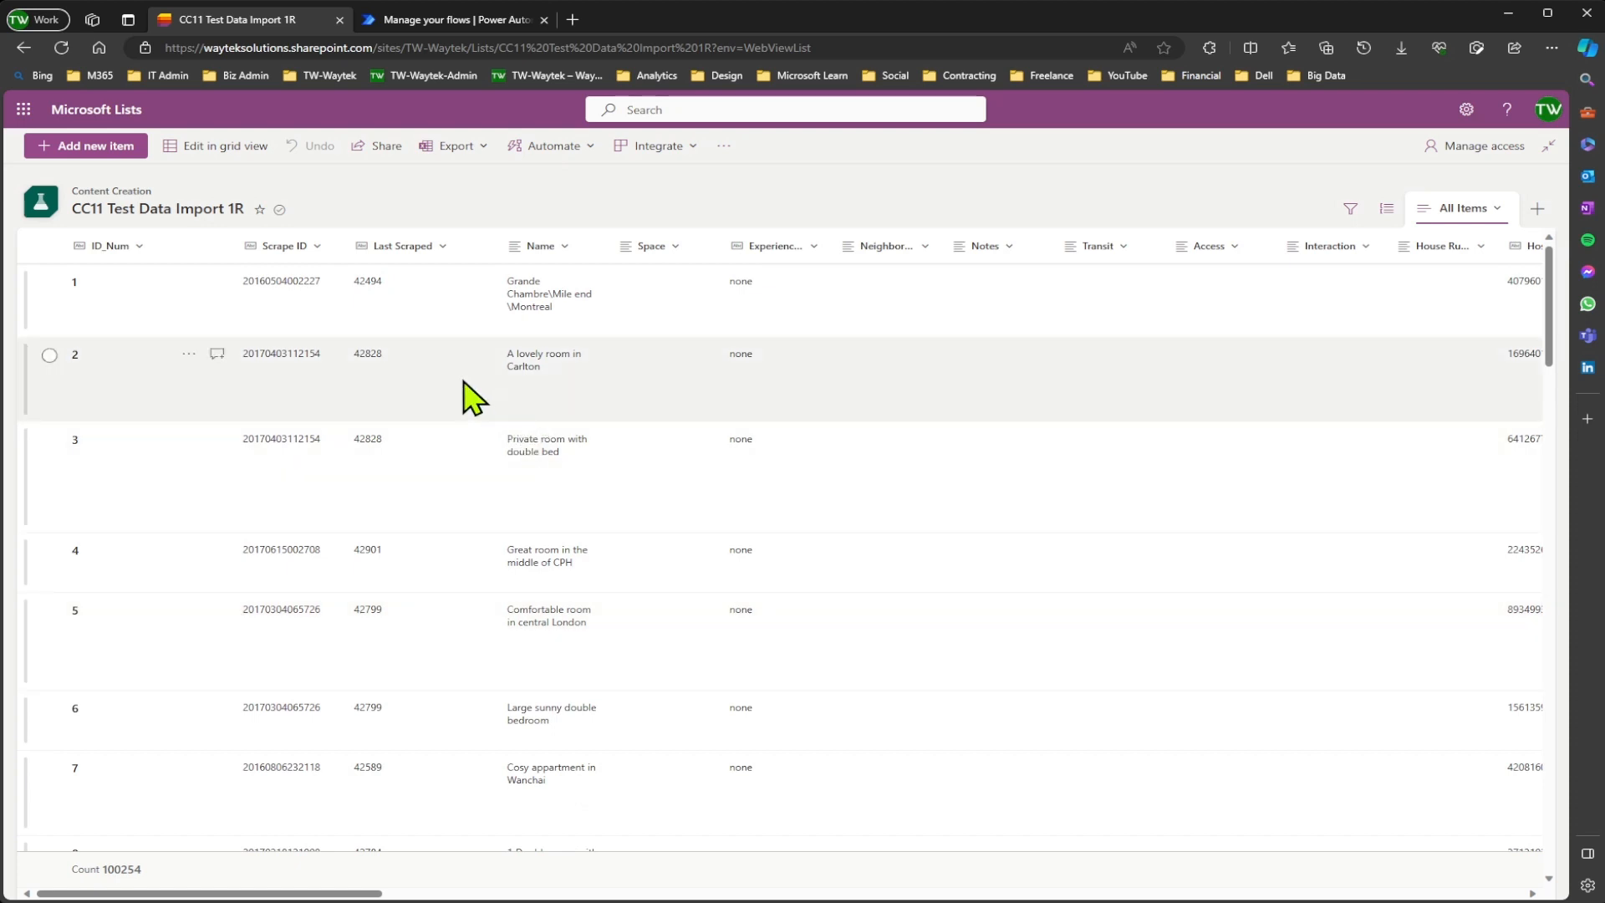
{"action": "scroll", "coordinate": [464, 383], "scroll_direction": "right", "scroll_amount": 15}
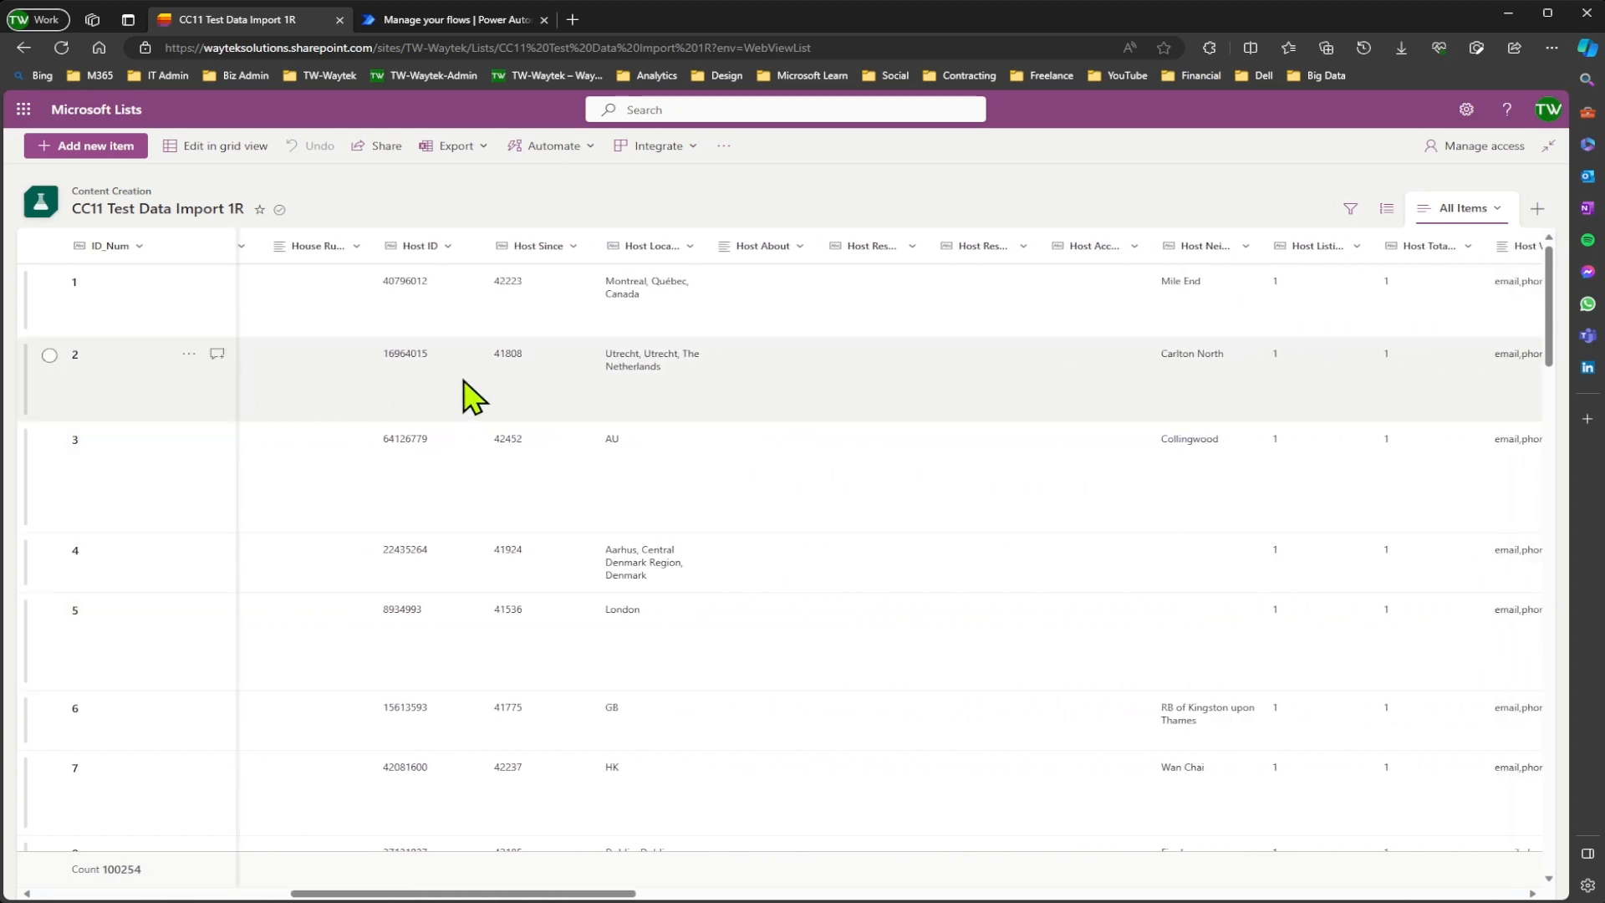
{"action": "scroll", "coordinate": [471, 393], "scroll_direction": "right", "scroll_amount": 15}
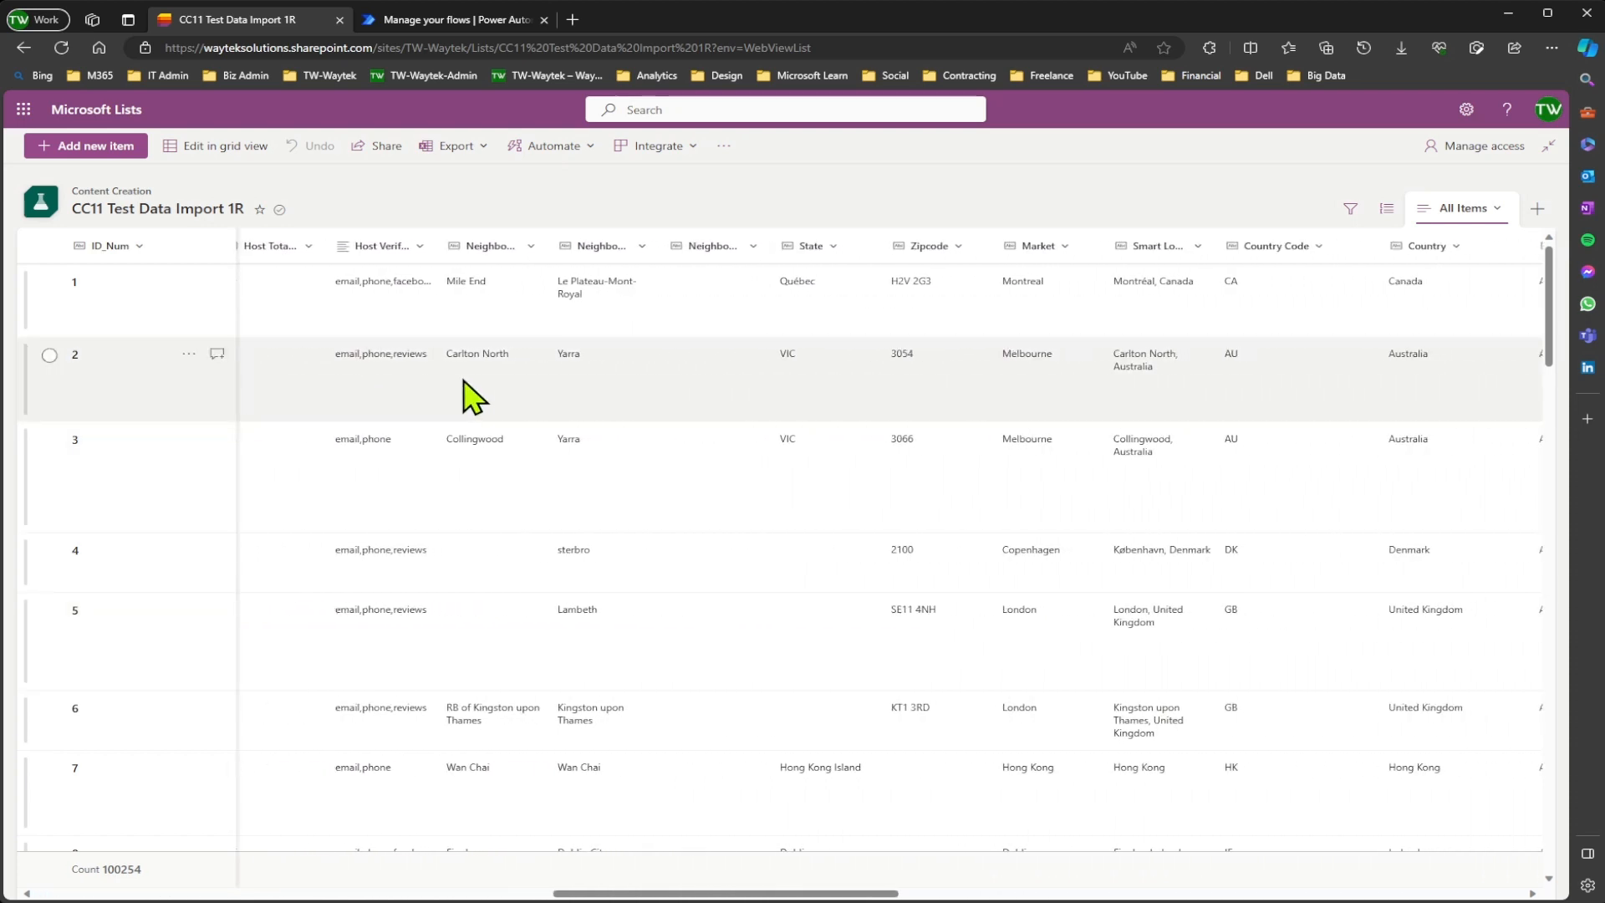
{"action": "scroll", "coordinate": [474, 398], "scroll_direction": "right", "scroll_amount": 1}
{"action": "scroll", "coordinate": [466, 393], "scroll_direction": "right", "scroll_amount": 10}
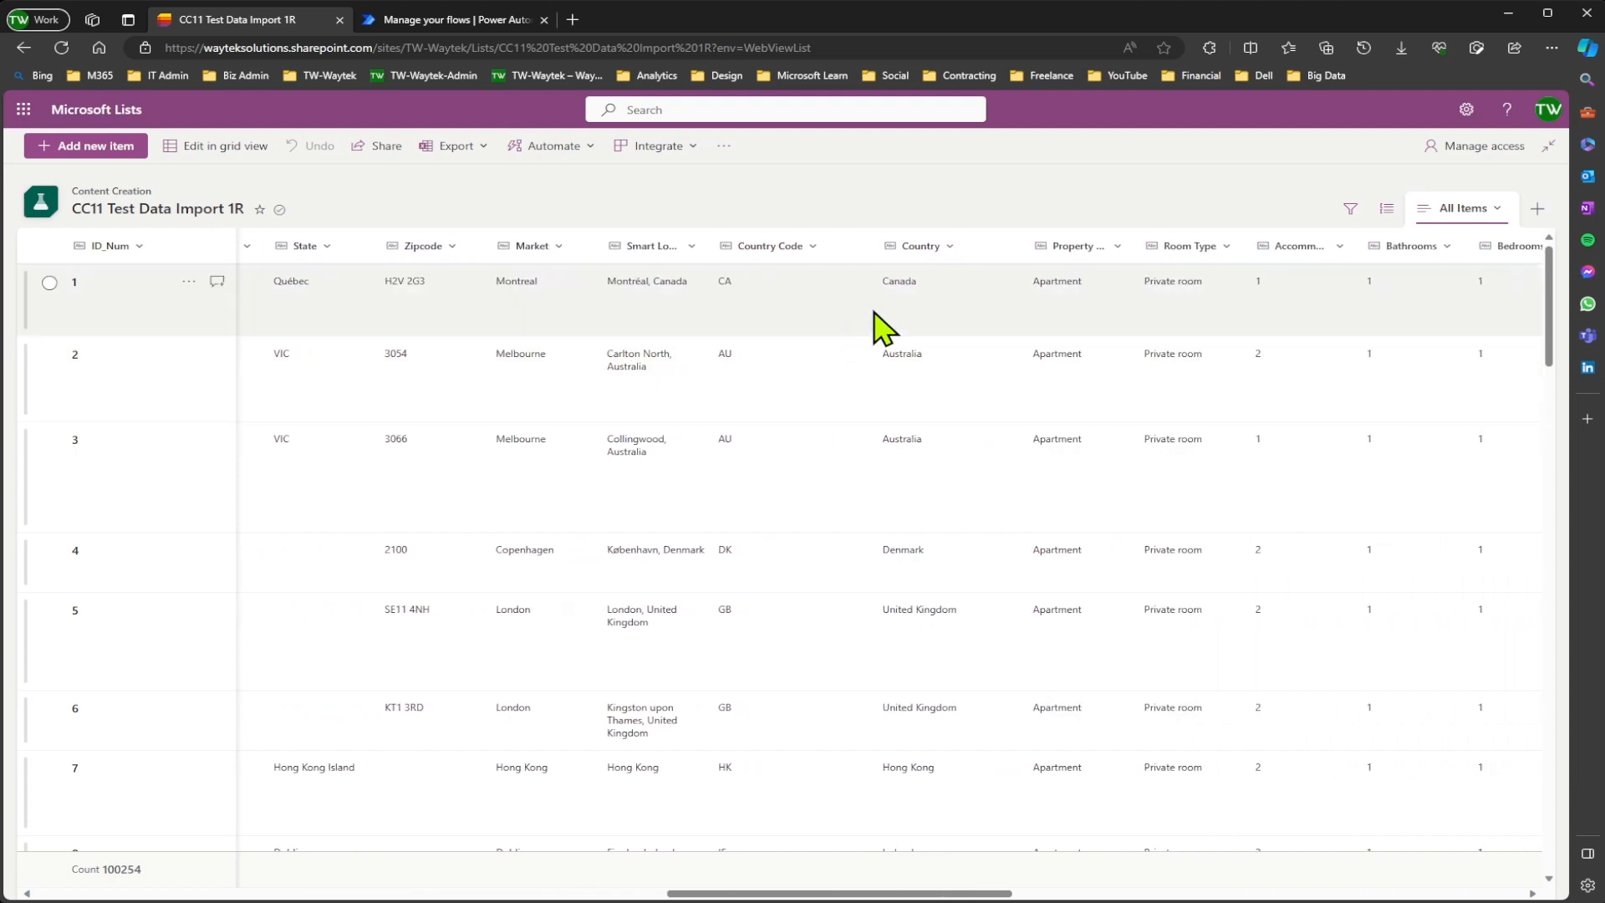
- Filter the list's Country column to Canada, United Kingdom and United States
{"action": "left_click", "coordinate": [929, 248]}
{"action": "left_click", "coordinate": [932, 334]}
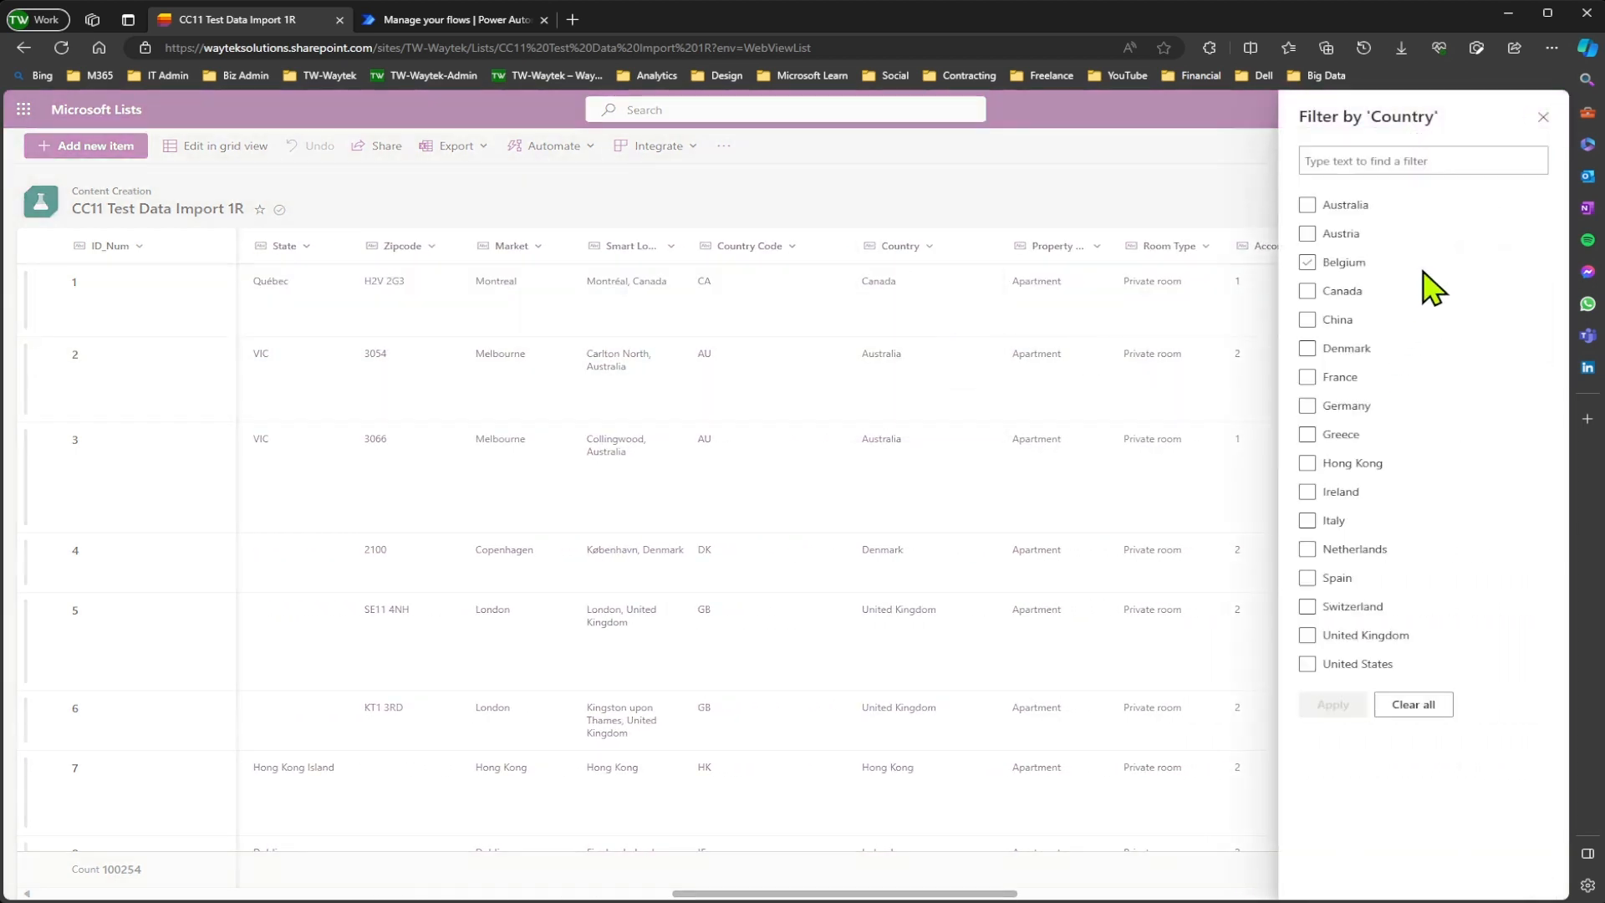
{"action": "left_click", "coordinate": [1309, 292]}
{"action": "left_click", "coordinate": [1323, 640]}
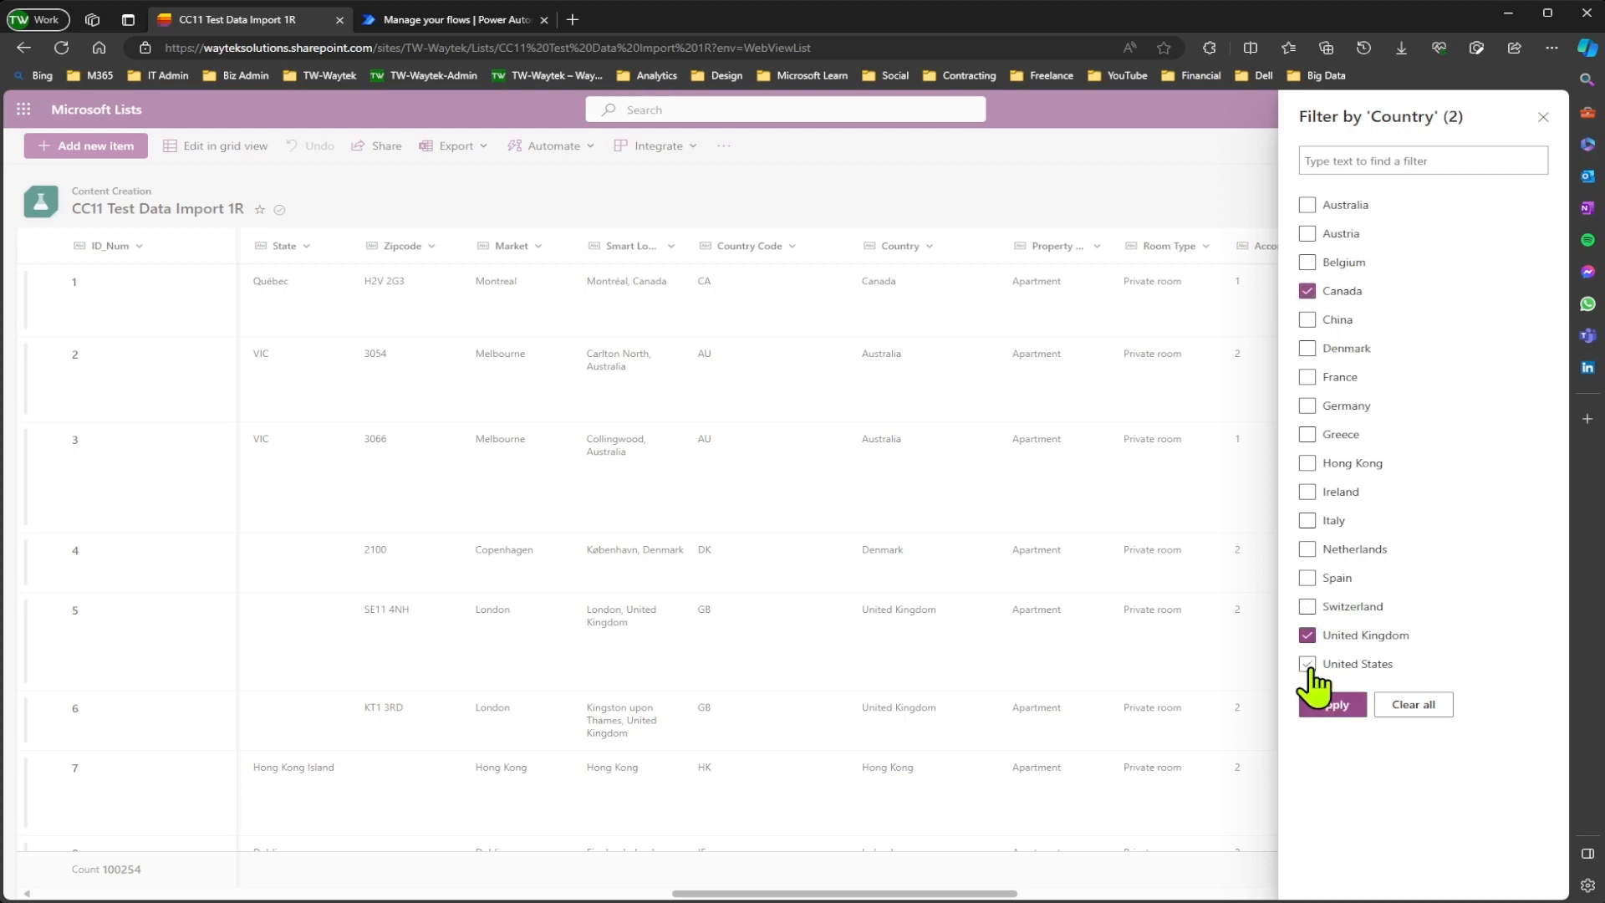
{"action": "left_click", "coordinate": [1313, 666]}
{"action": "left_click", "coordinate": [1331, 705]}
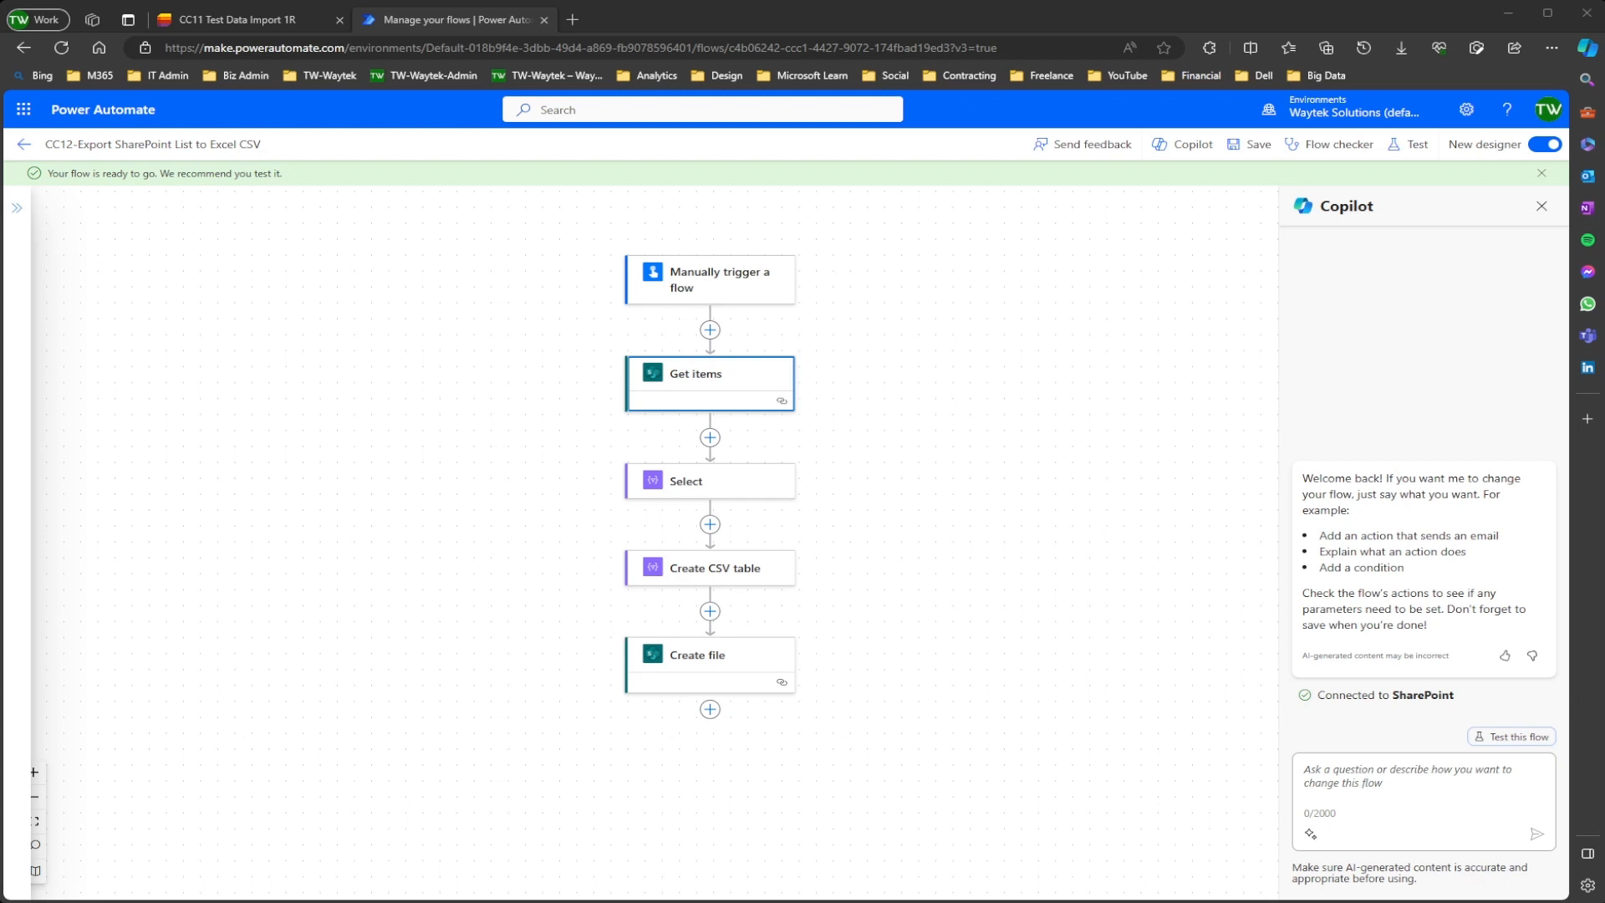
- Open the Get items action and re-enter its Filter Query as field_31 eq 'Canada' or field_31 eq 'United States' or field_31 eq 'United Kingdom'
{"action": "left_click_drag", "start_coordinate": [946, 374], "coordinate": [862, 352]}
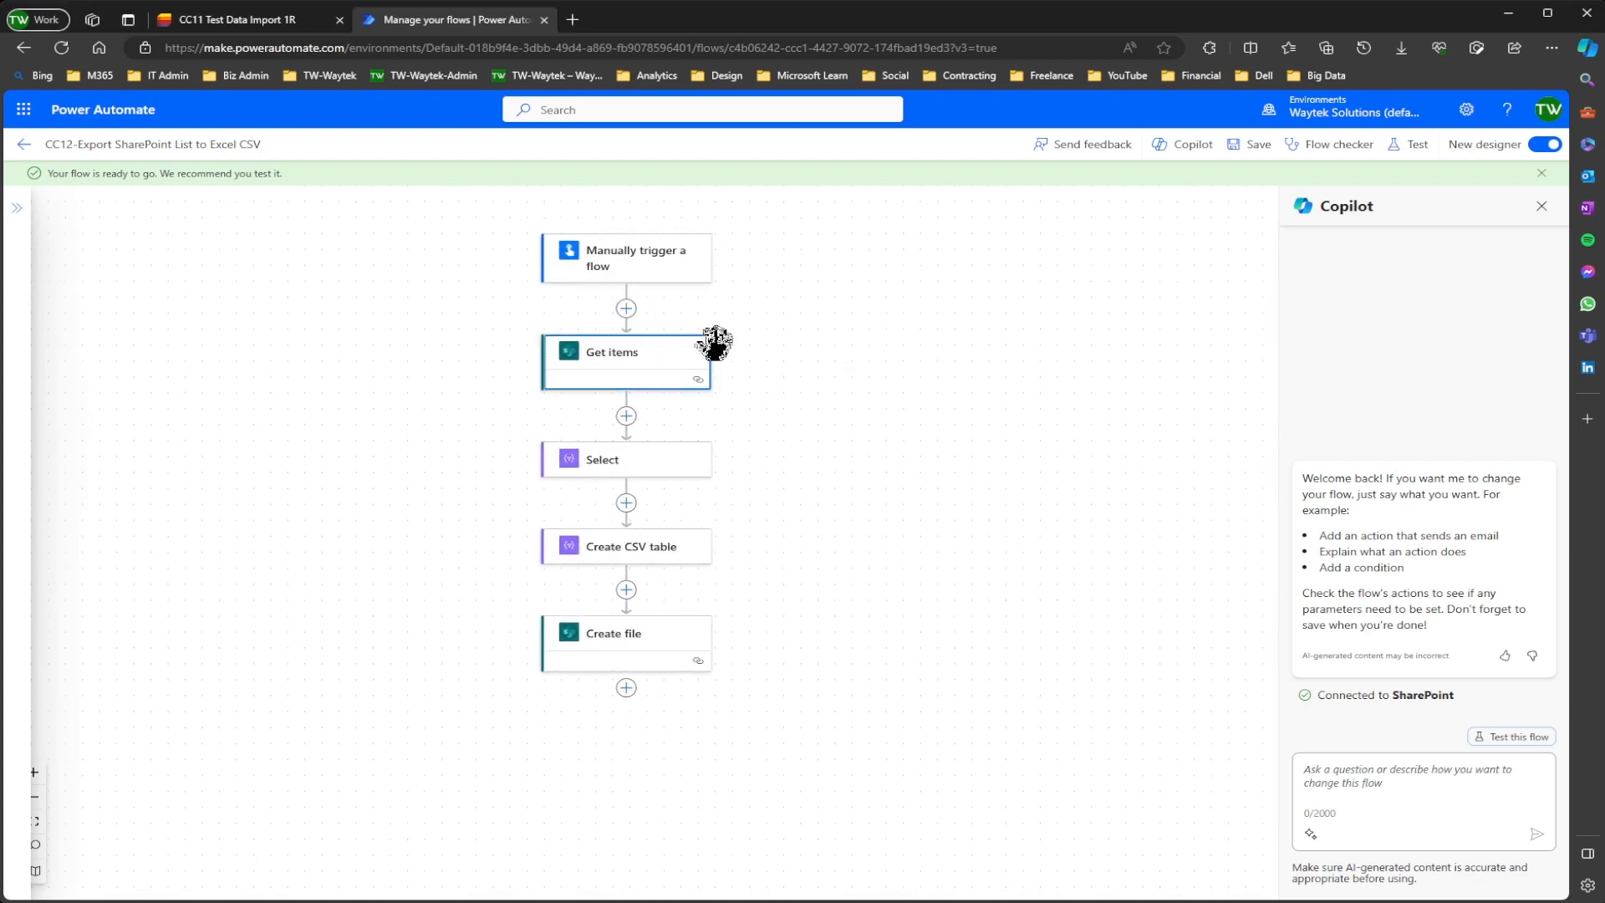
{"action": "left_click", "coordinate": [639, 357]}
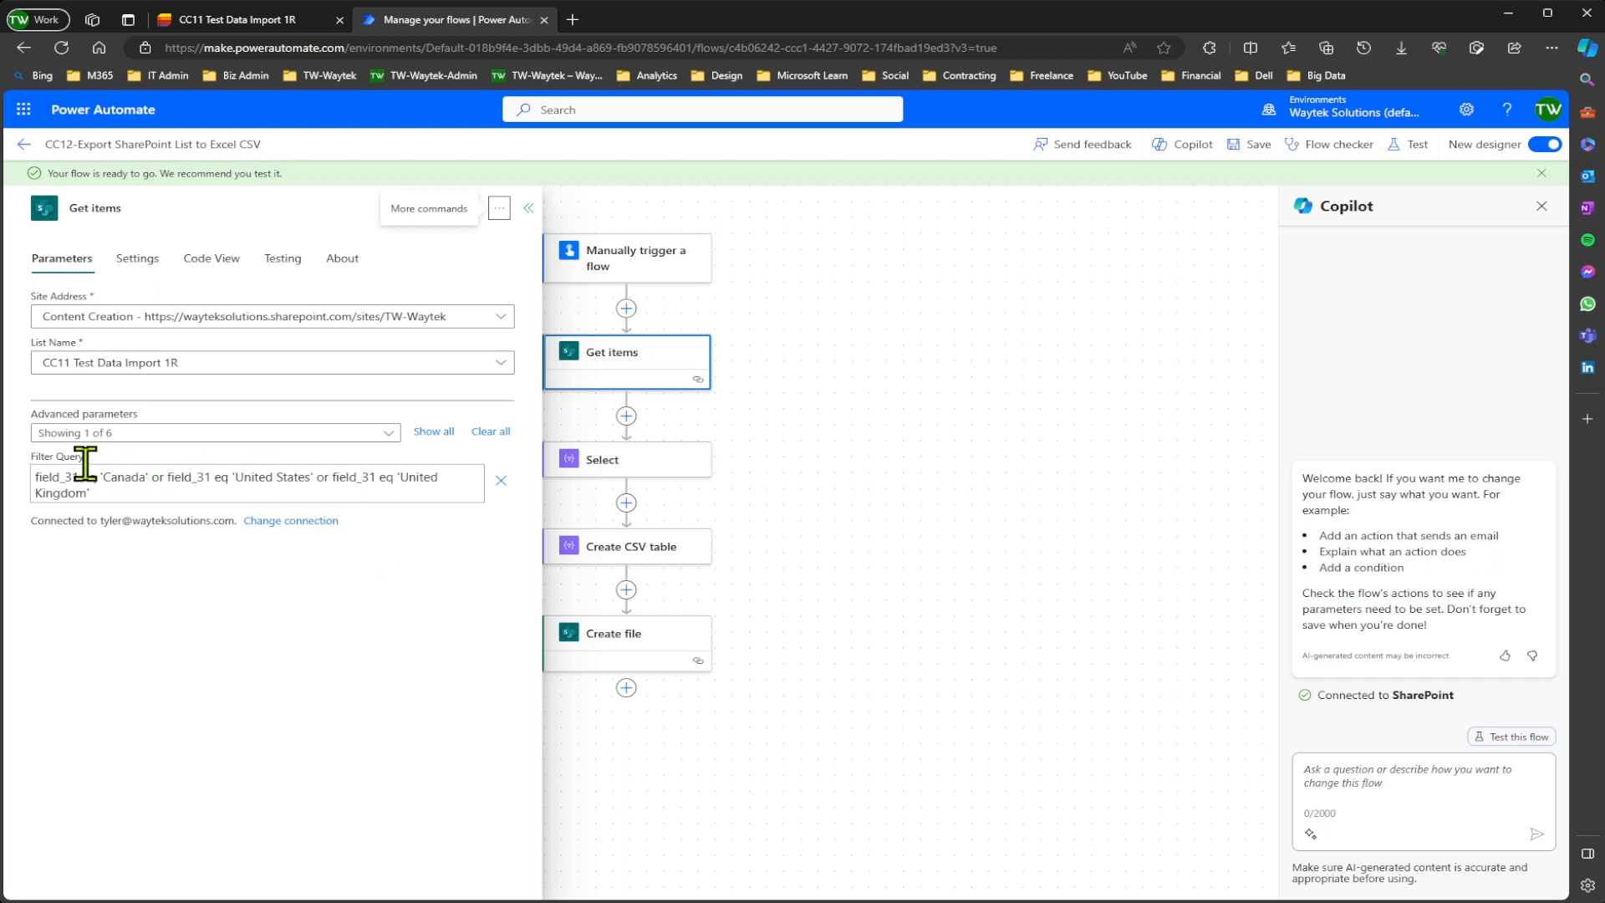
{"action": "triple_click", "coordinate": [129, 487]}
{"action": "key", "text": "ctrl+c"}
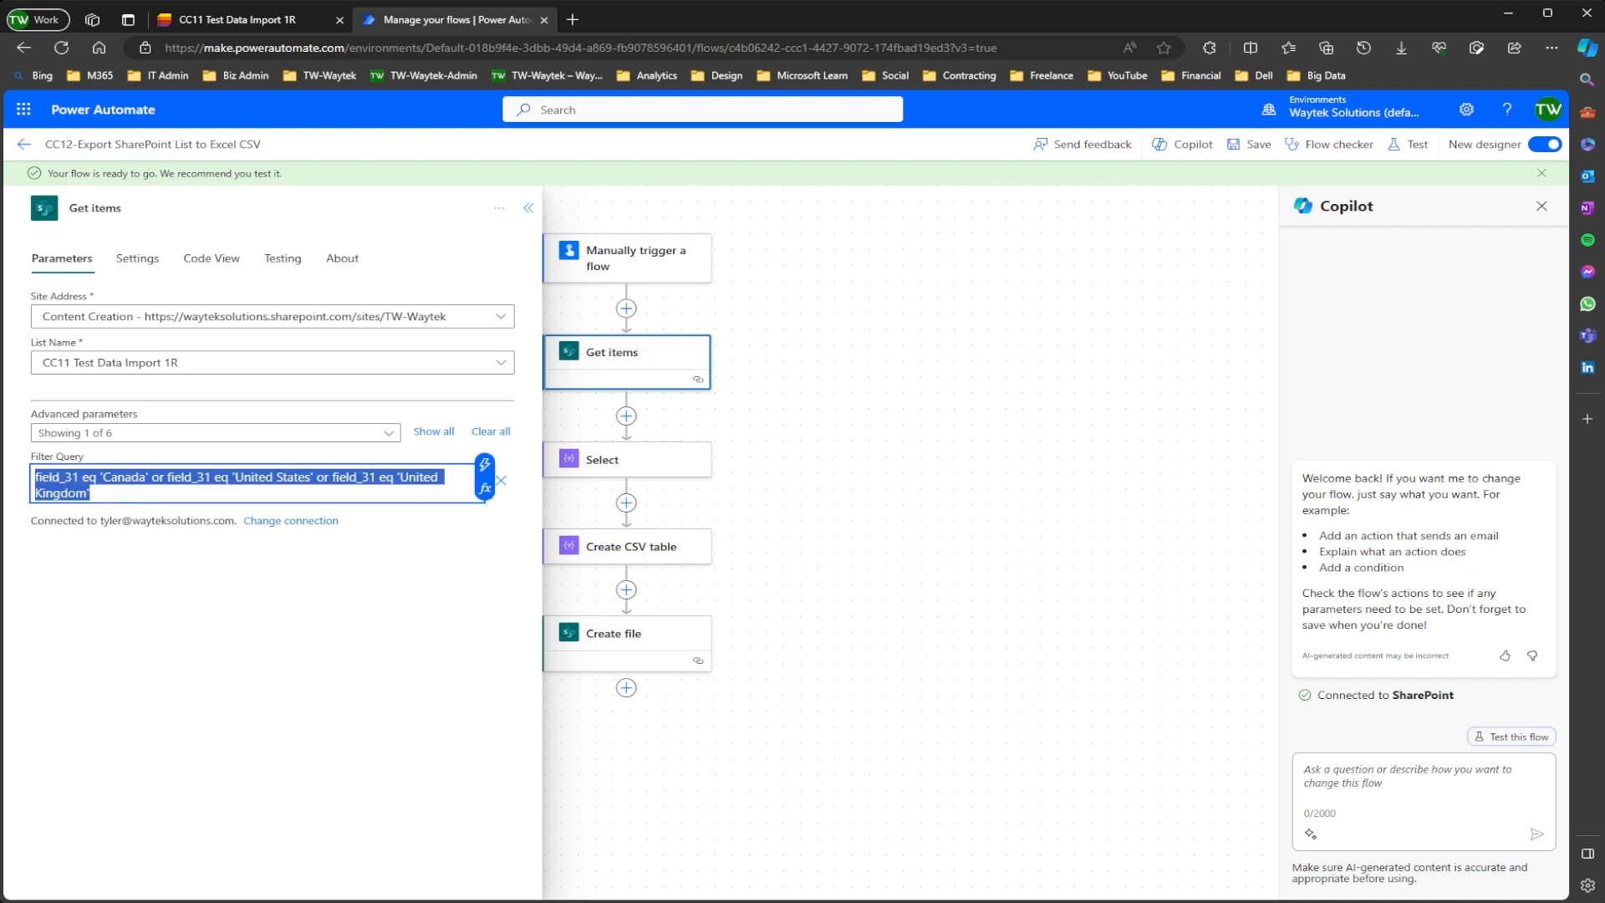
{"action": "key", "text": "BackSpace"}
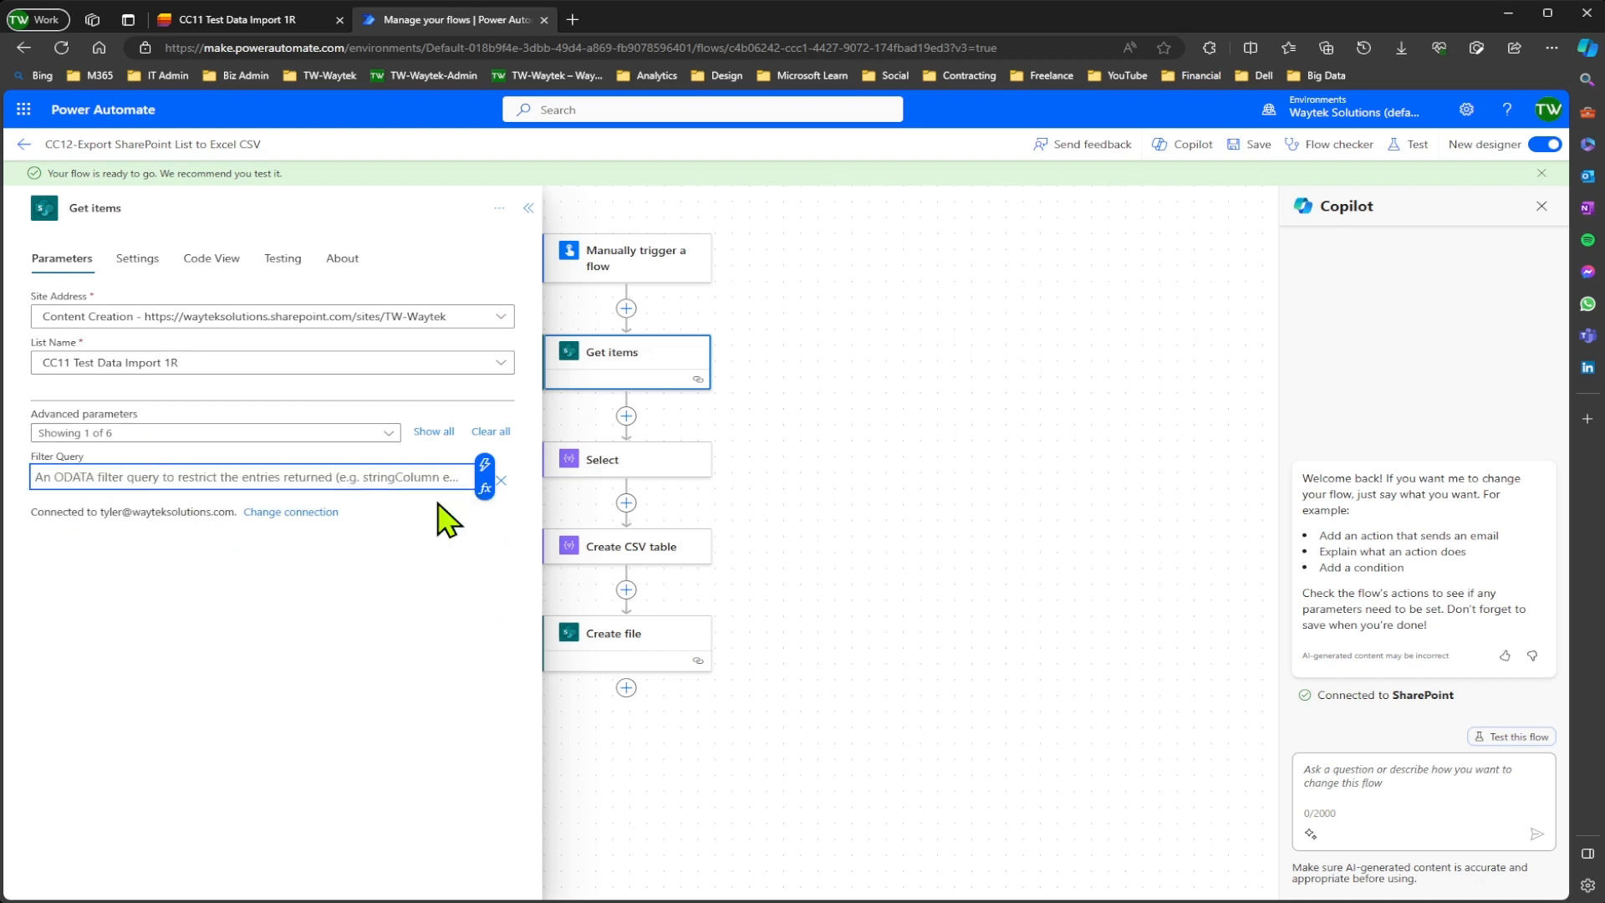
{"action": "key", "text": "ctrl+v"}
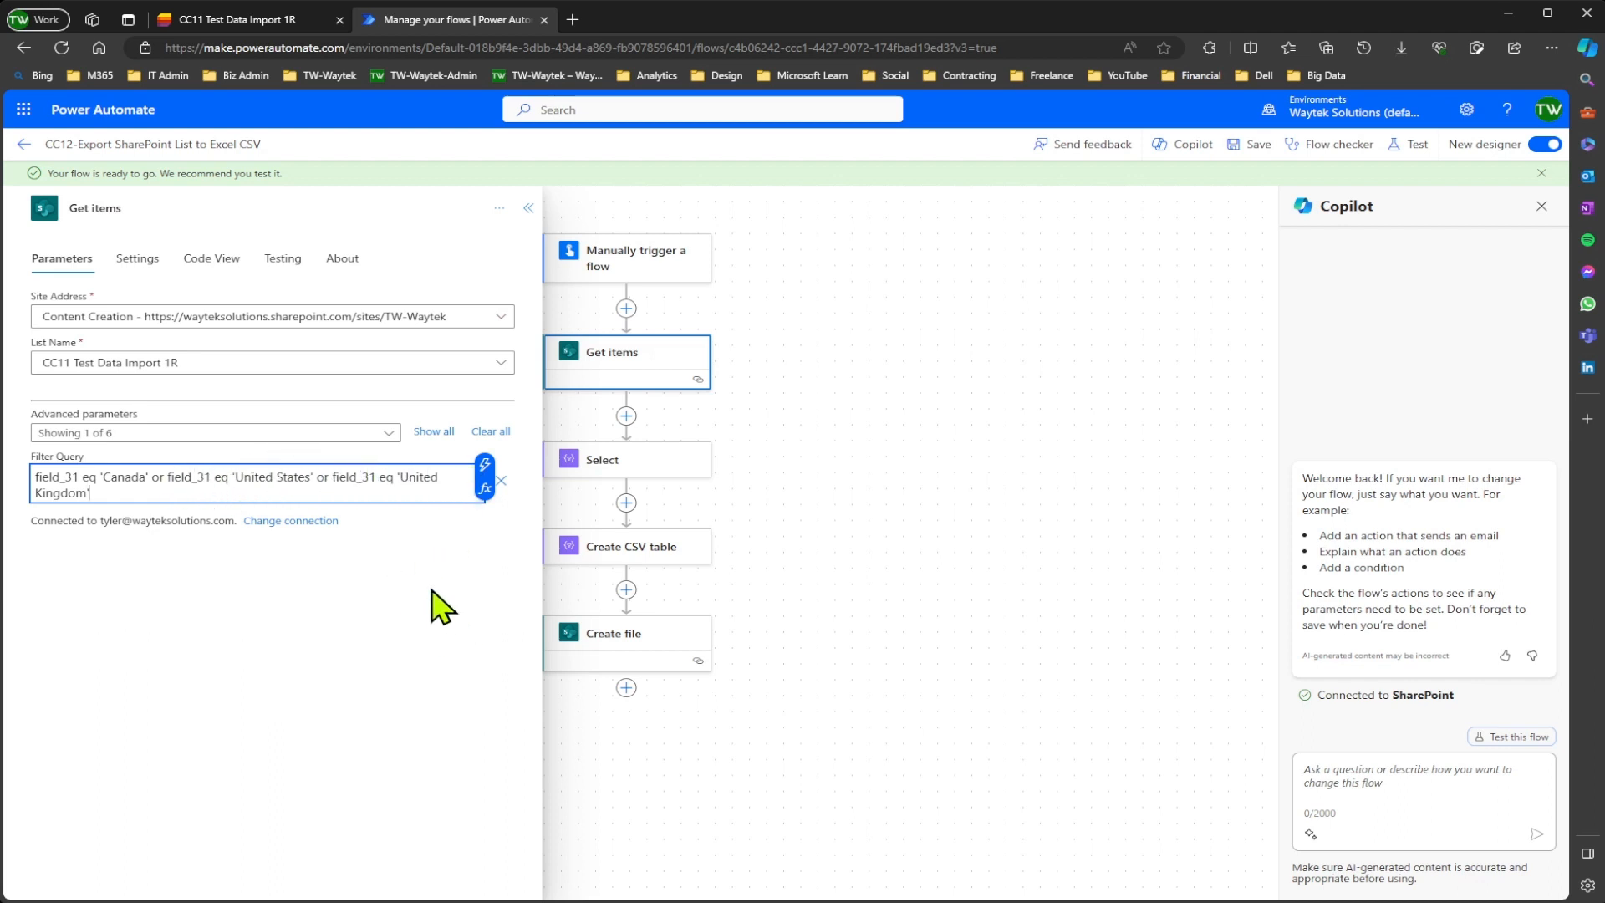
- Return to the CC11 Test Data Import 1R list and locate its Country column
{"action": "left_click", "coordinate": [249, 23]}
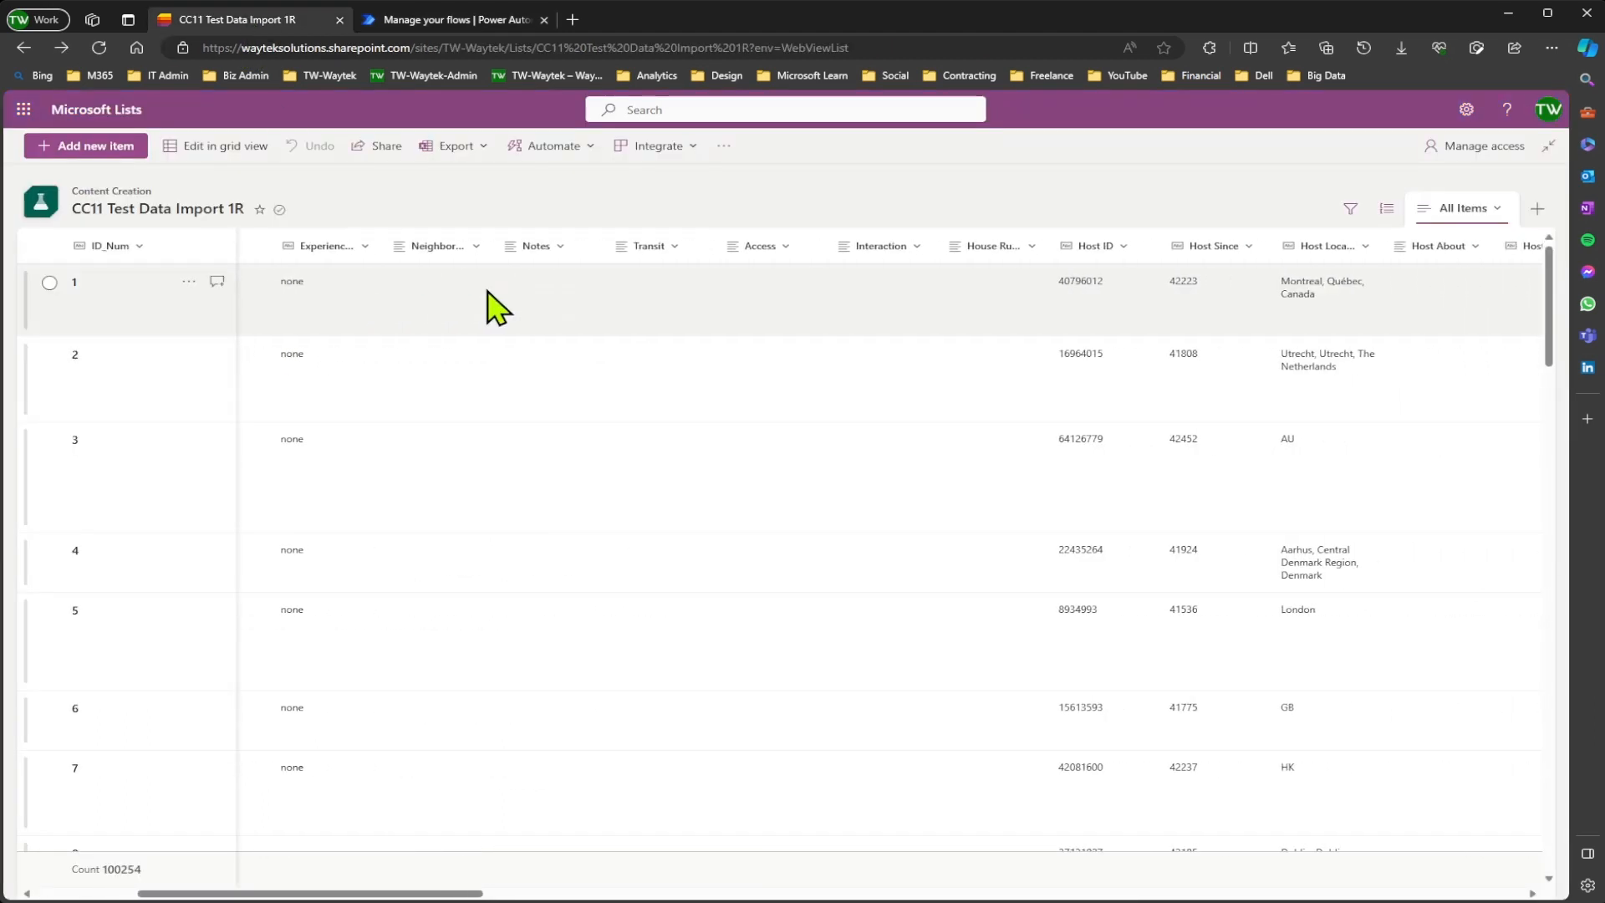
{"action": "scroll", "coordinate": [497, 310], "scroll_direction": "right", "scroll_amount": 10}
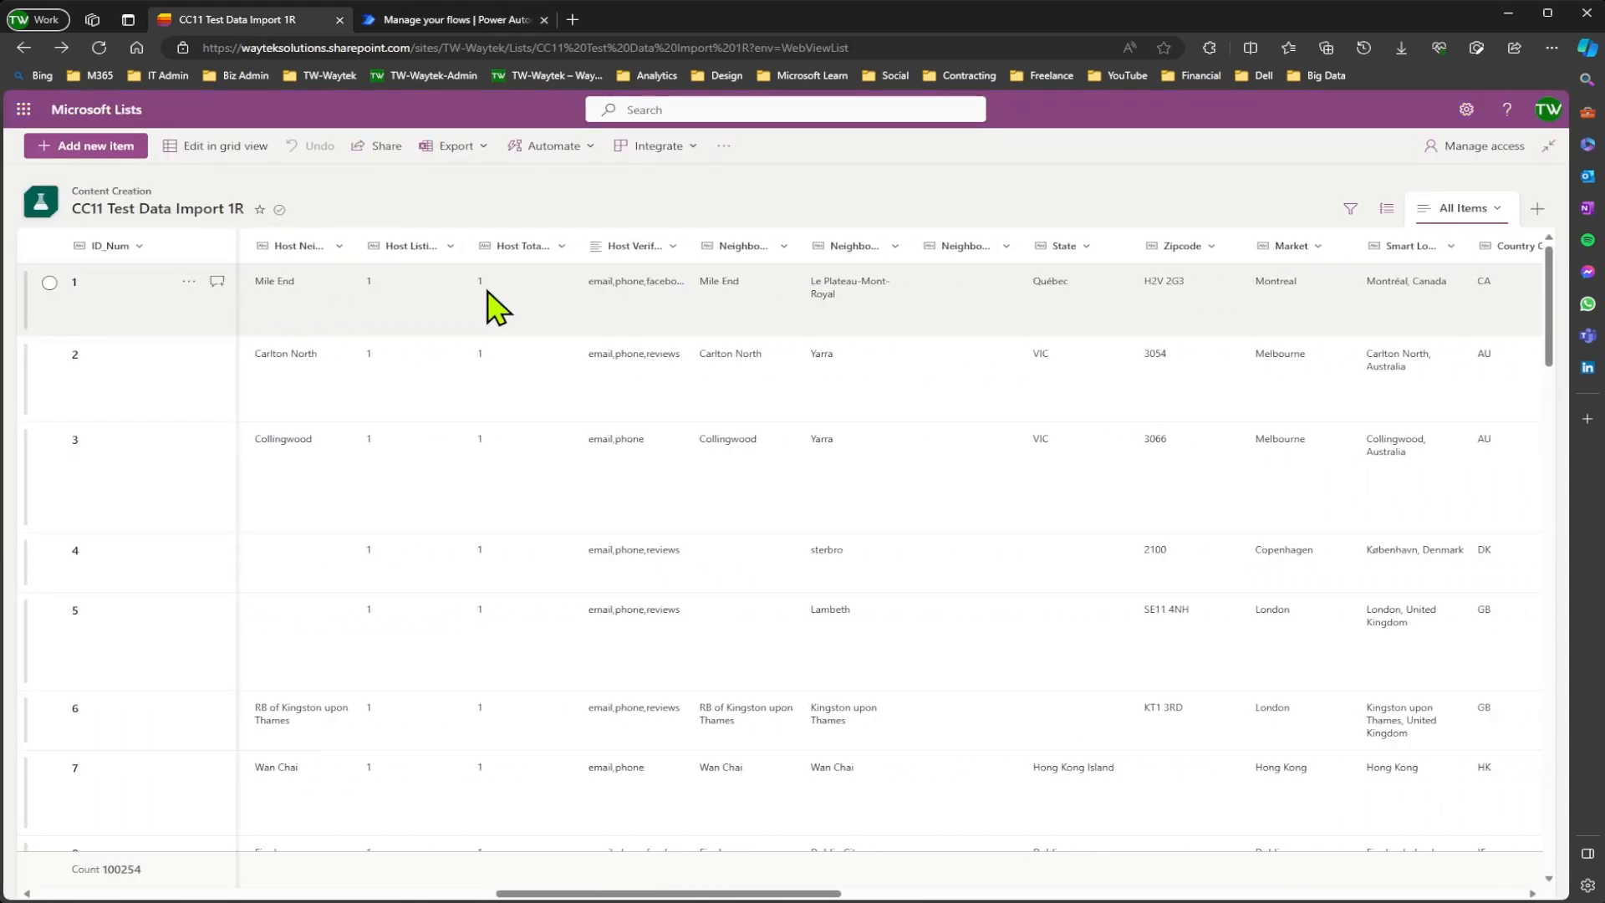
{"action": "scroll", "coordinate": [498, 309], "scroll_direction": "right", "scroll_amount": 10}
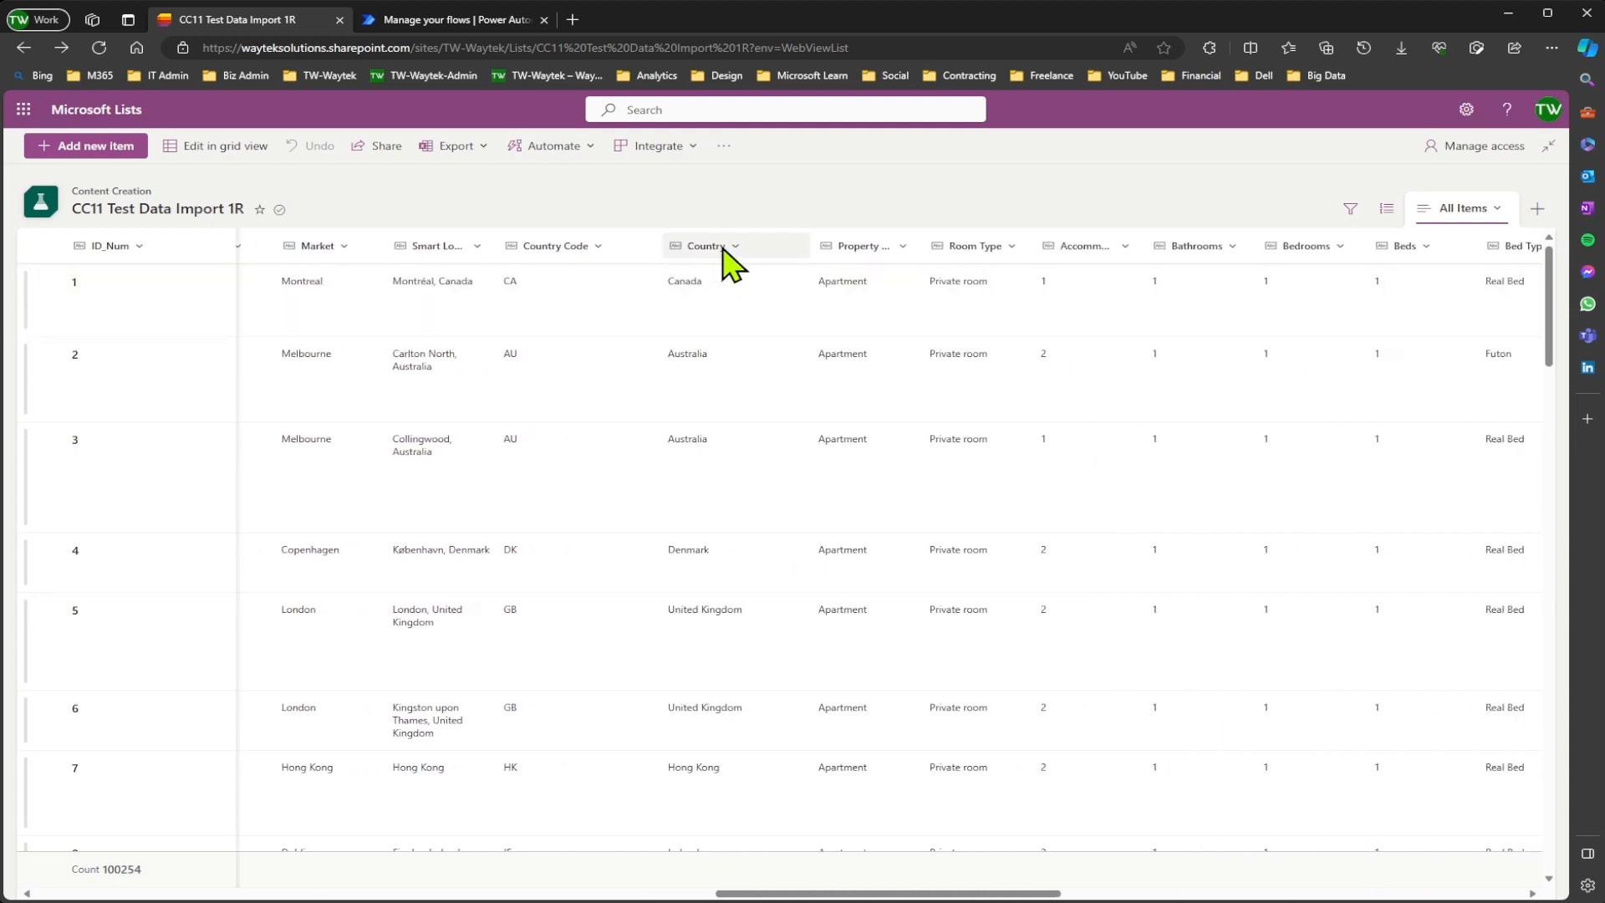
{"action": "left_click", "coordinate": [706, 246]}
{"action": "left_click", "coordinate": [706, 246]}
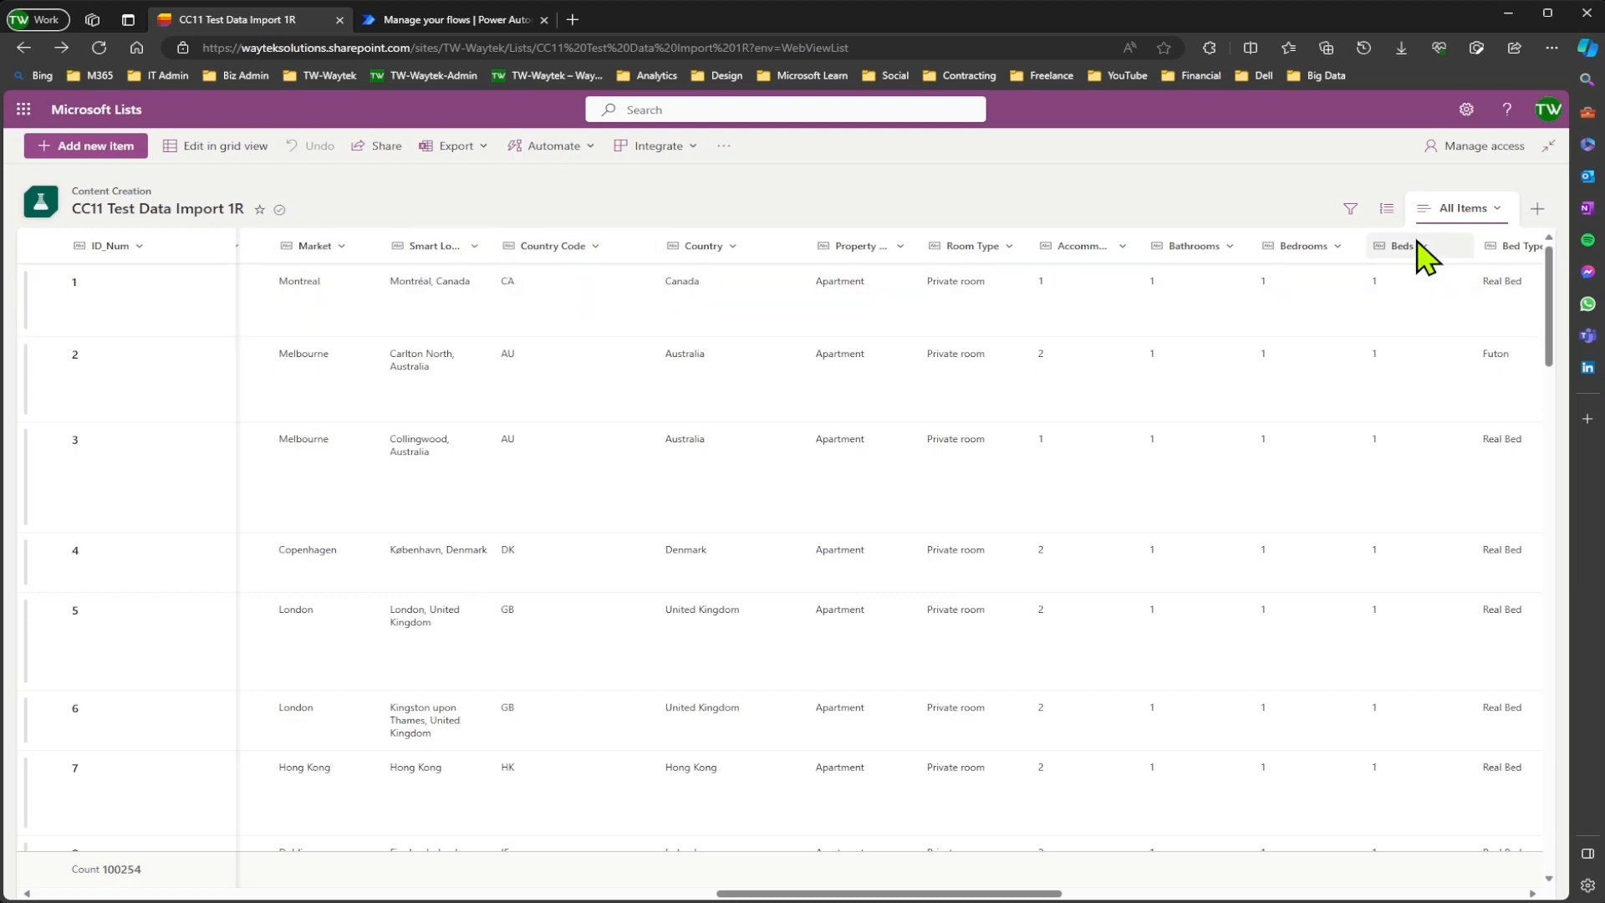
- Open the list's settings and bring up the edit page of the Country column
{"action": "left_click", "coordinate": [1466, 111]}
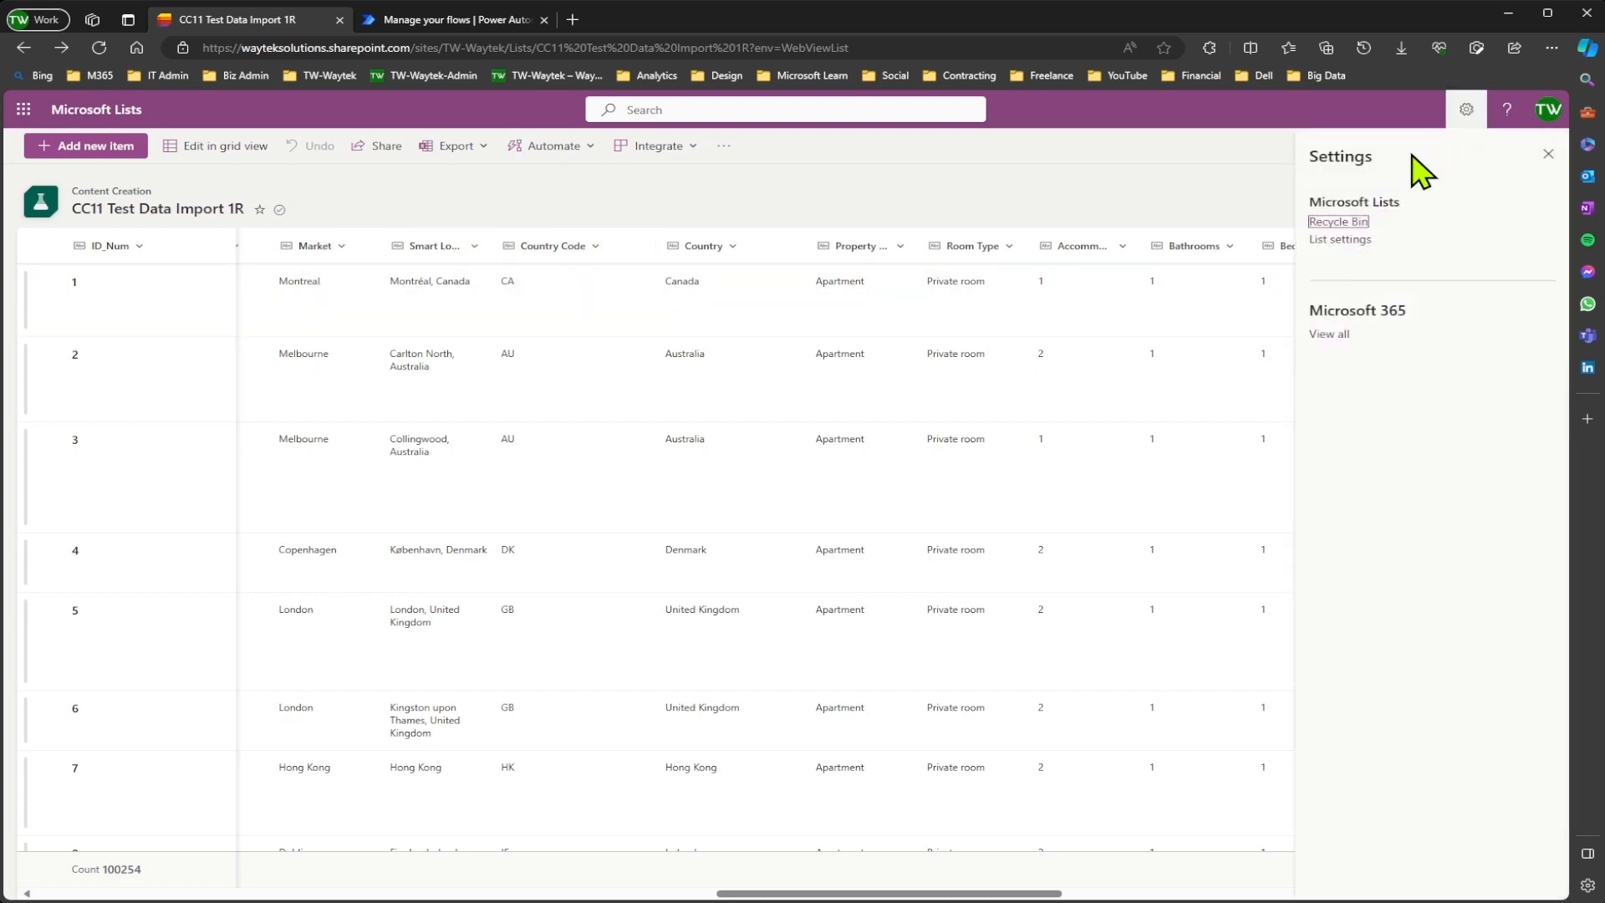
{"action": "left_click", "coordinate": [1338, 239]}
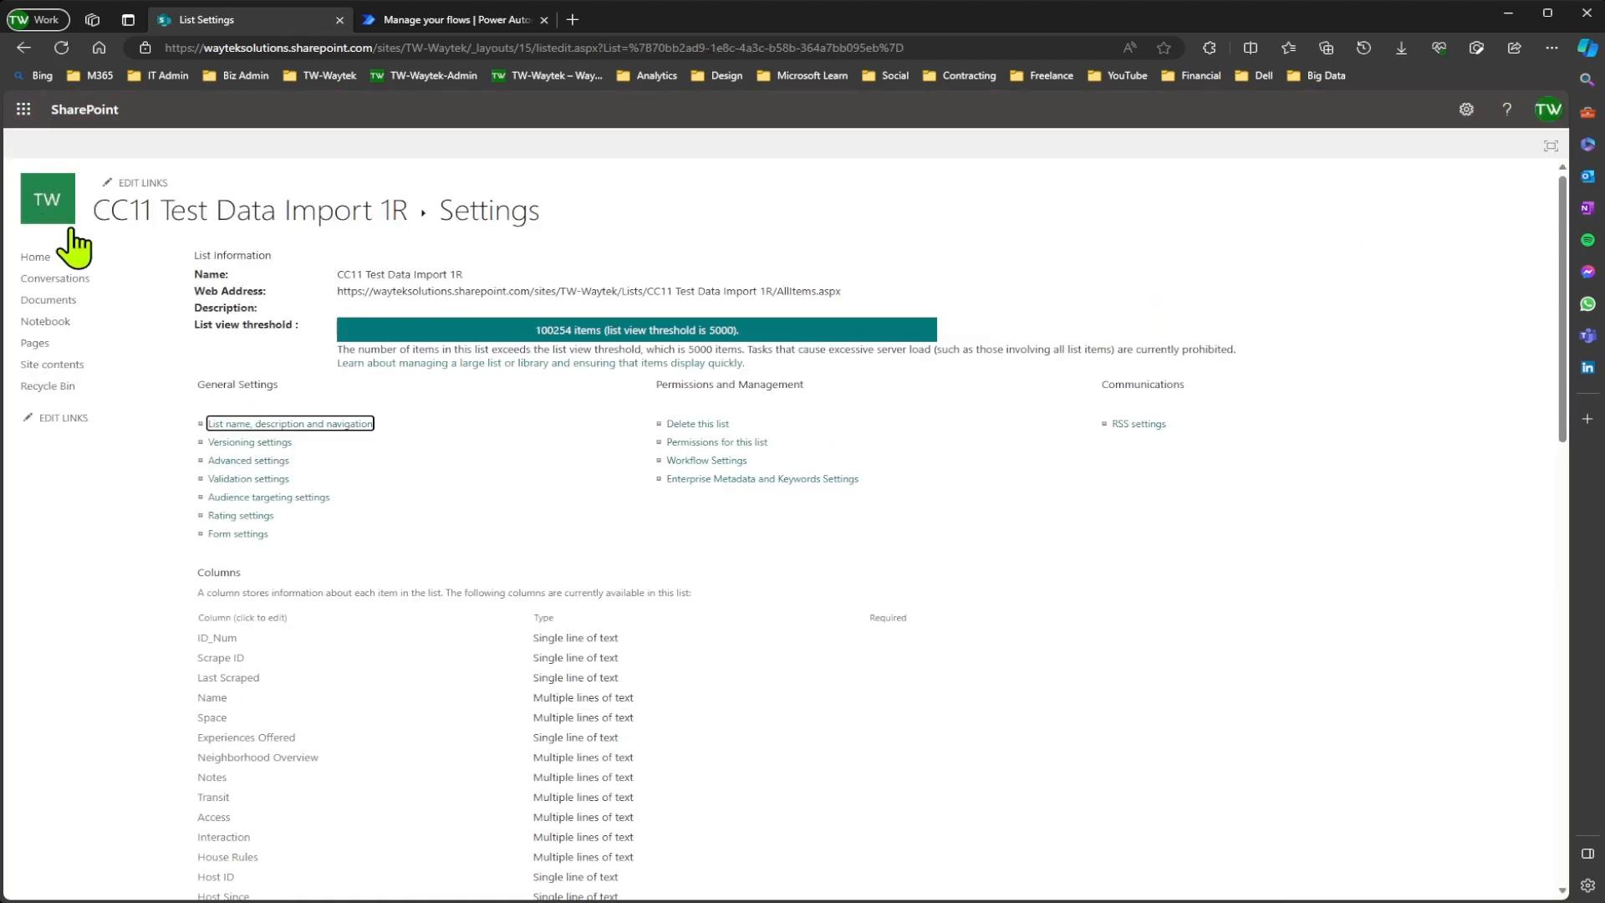
{"action": "scroll", "coordinate": [419, 412], "scroll_direction": "down", "scroll_amount": 3}
{"action": "scroll", "coordinate": [249, 583], "scroll_direction": "down", "scroll_amount": 9}
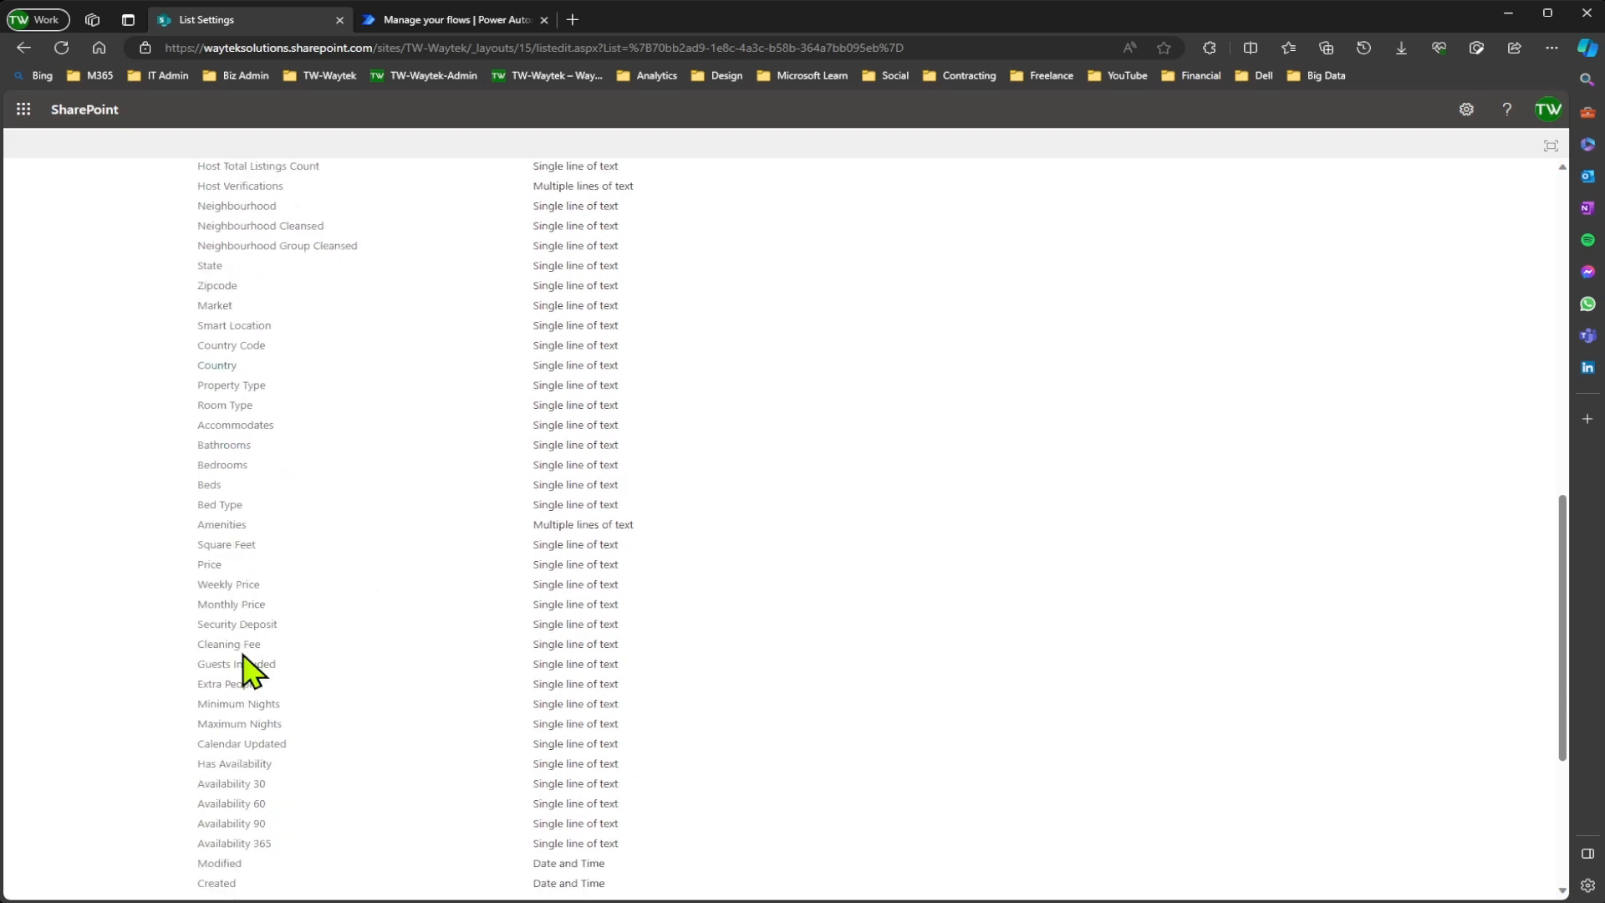
{"action": "scroll", "coordinate": [243, 666], "scroll_direction": "down", "scroll_amount": 2}
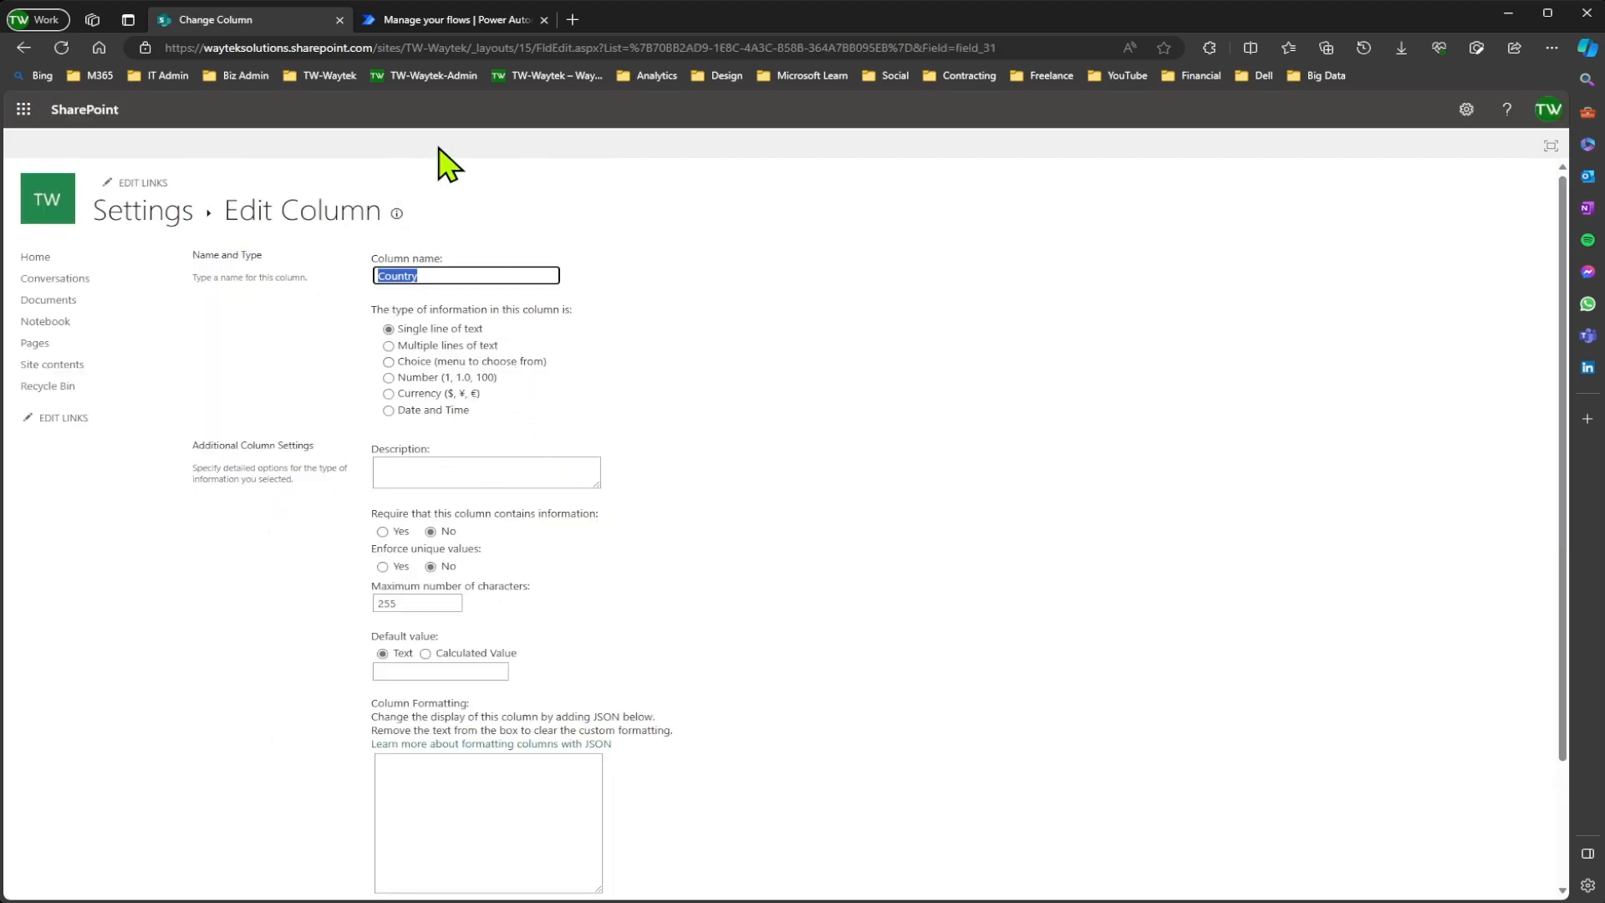
- Highlight the Country column's internal field name, field_31, at the end of the page address
{"action": "left_click", "coordinate": [369, 48]}
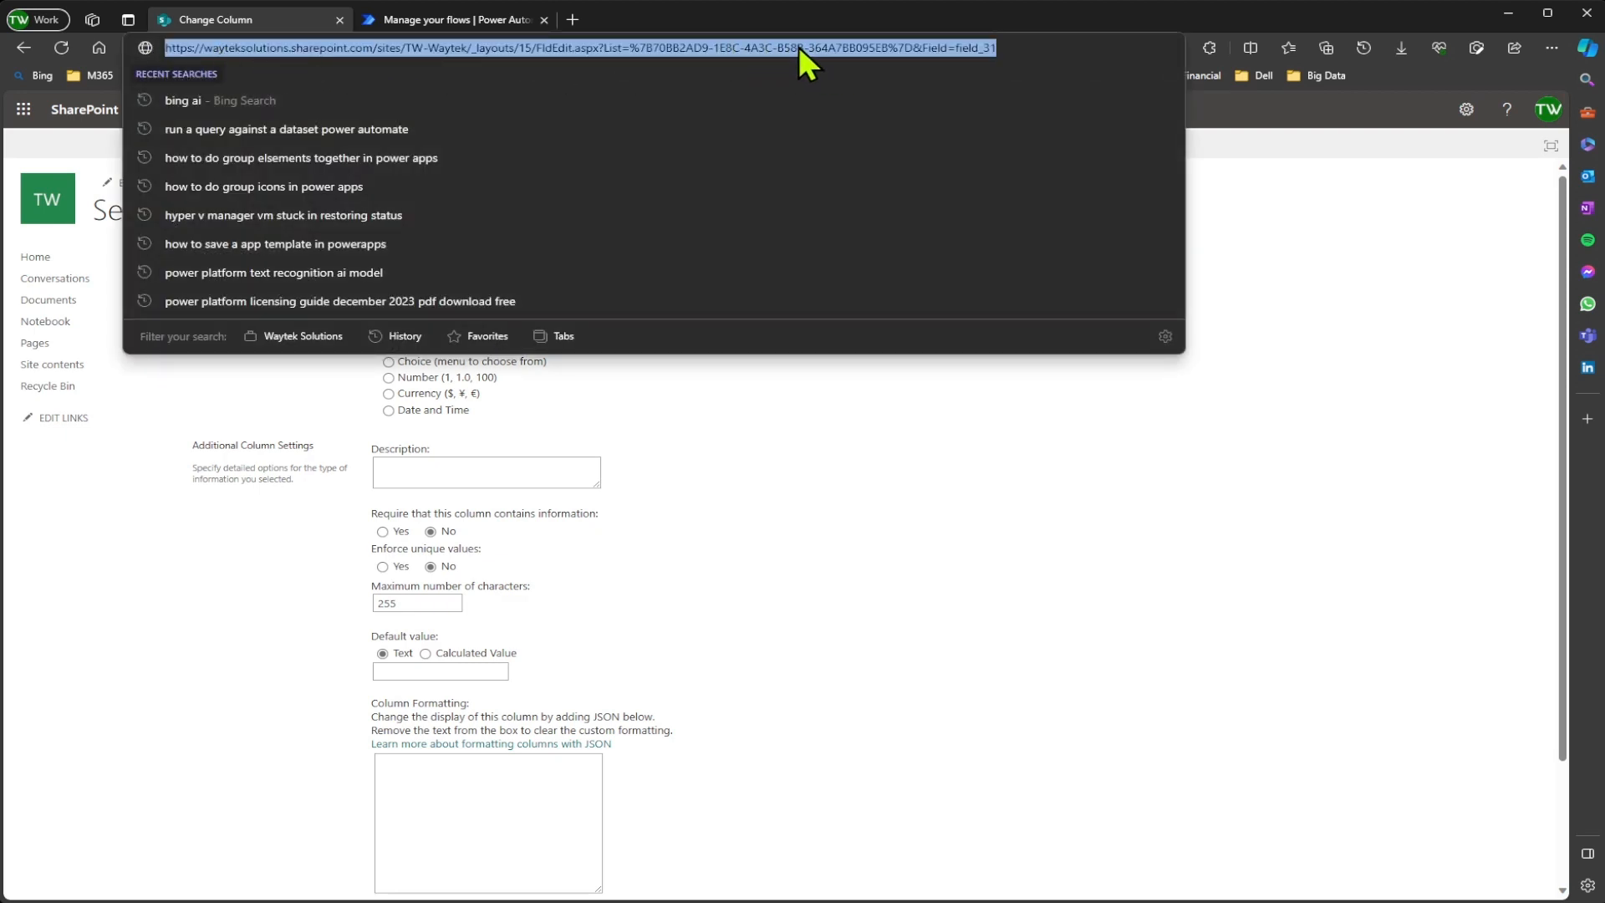
{"action": "left_click", "coordinate": [948, 46]}
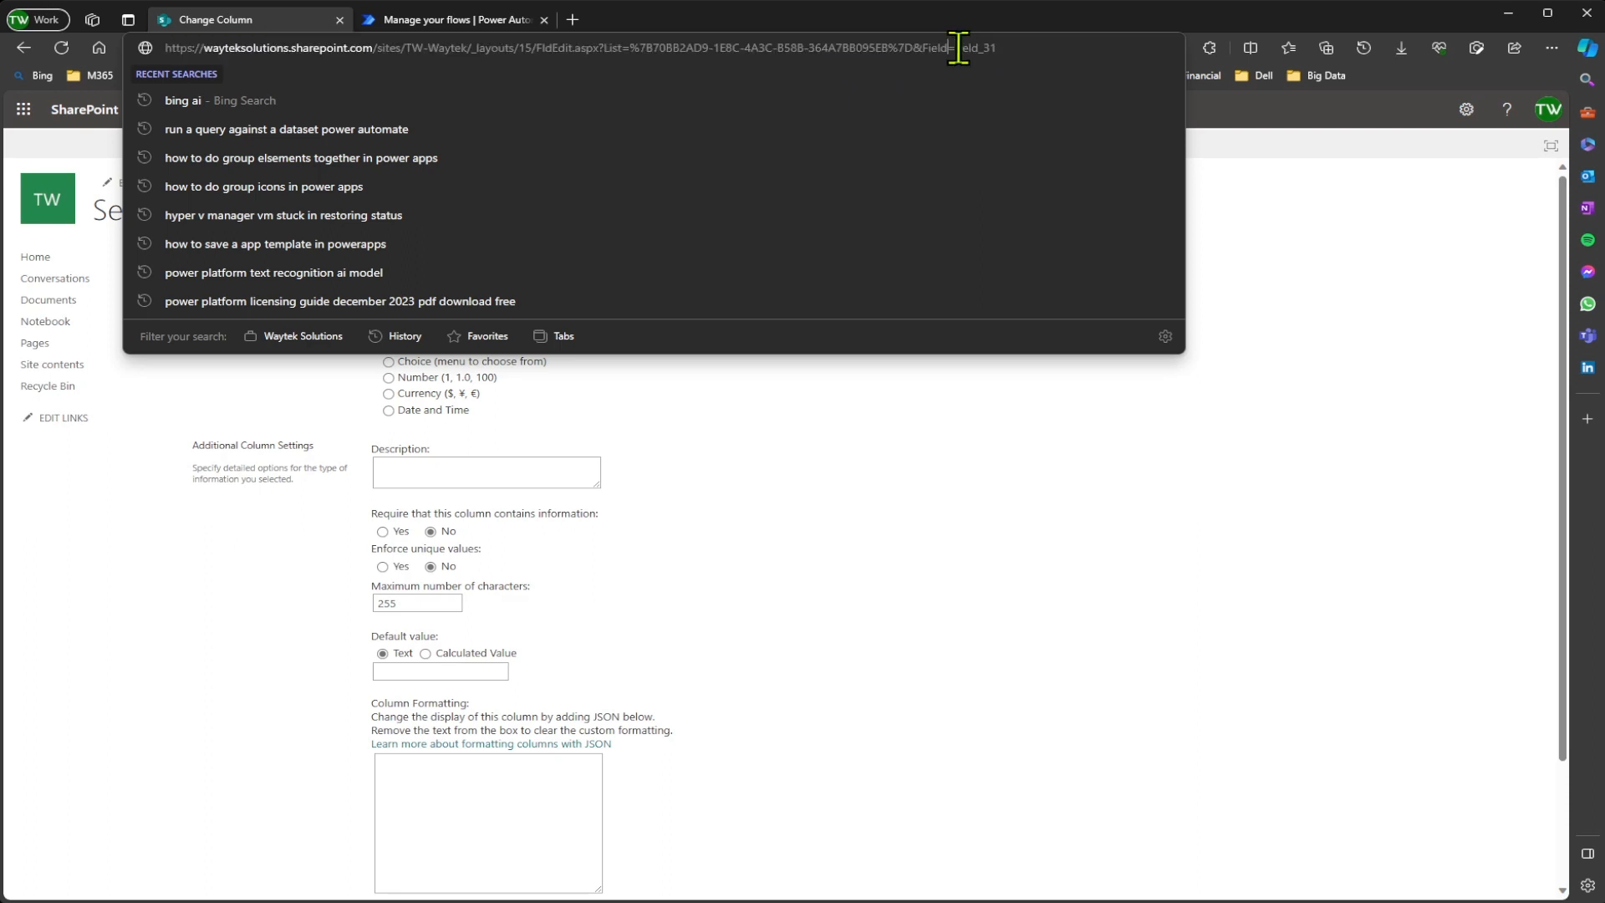
{"action": "left_click_drag", "start_coordinate": [997, 48], "coordinate": [958, 43]}
{"action": "key", "text": "shift+Left"}
{"action": "left_click_drag", "start_coordinate": [1030, 49], "coordinate": [956, 47]}
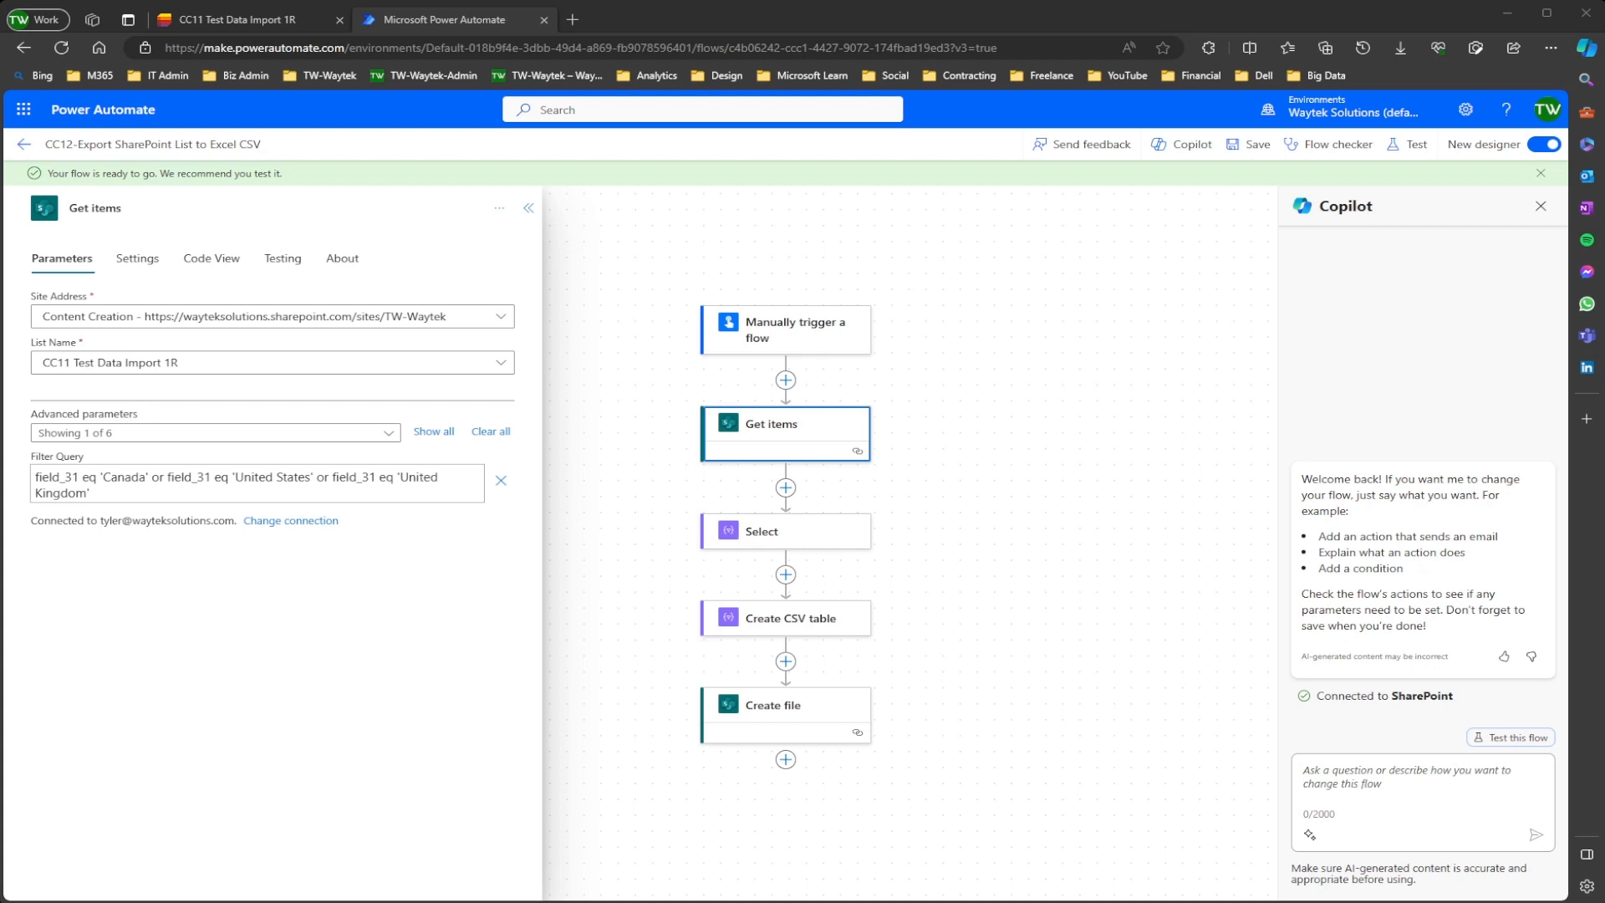
- In the Get items action's settings, switch pagination off and on again, and open its threshold for editing
{"action": "left_click", "coordinate": [140, 261]}
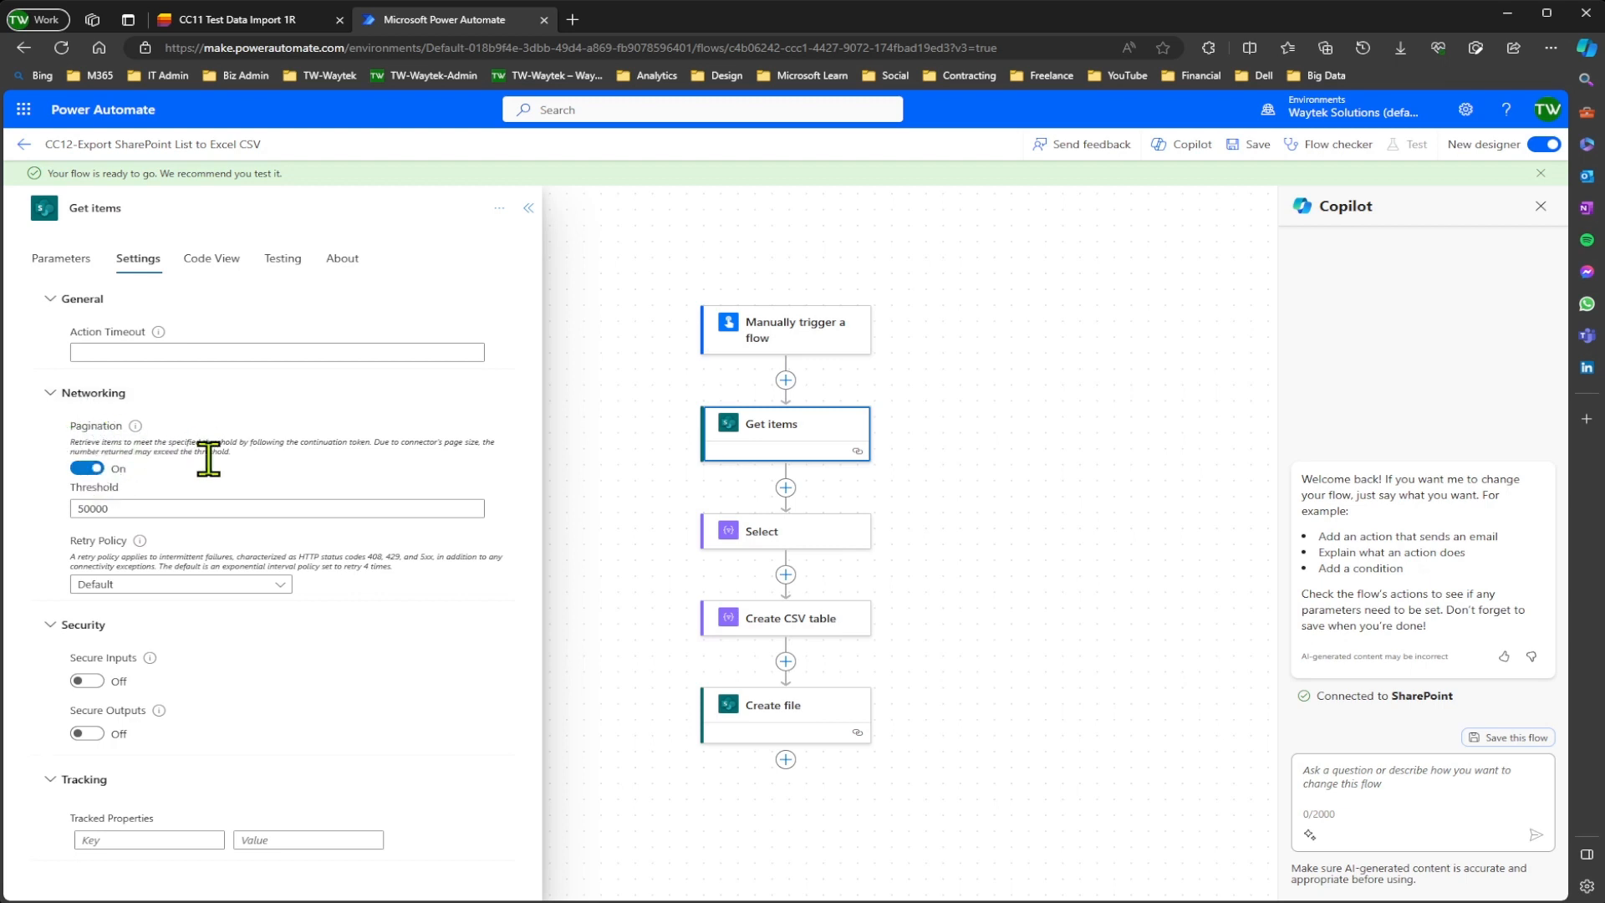
{"action": "left_click", "coordinate": [98, 469]}
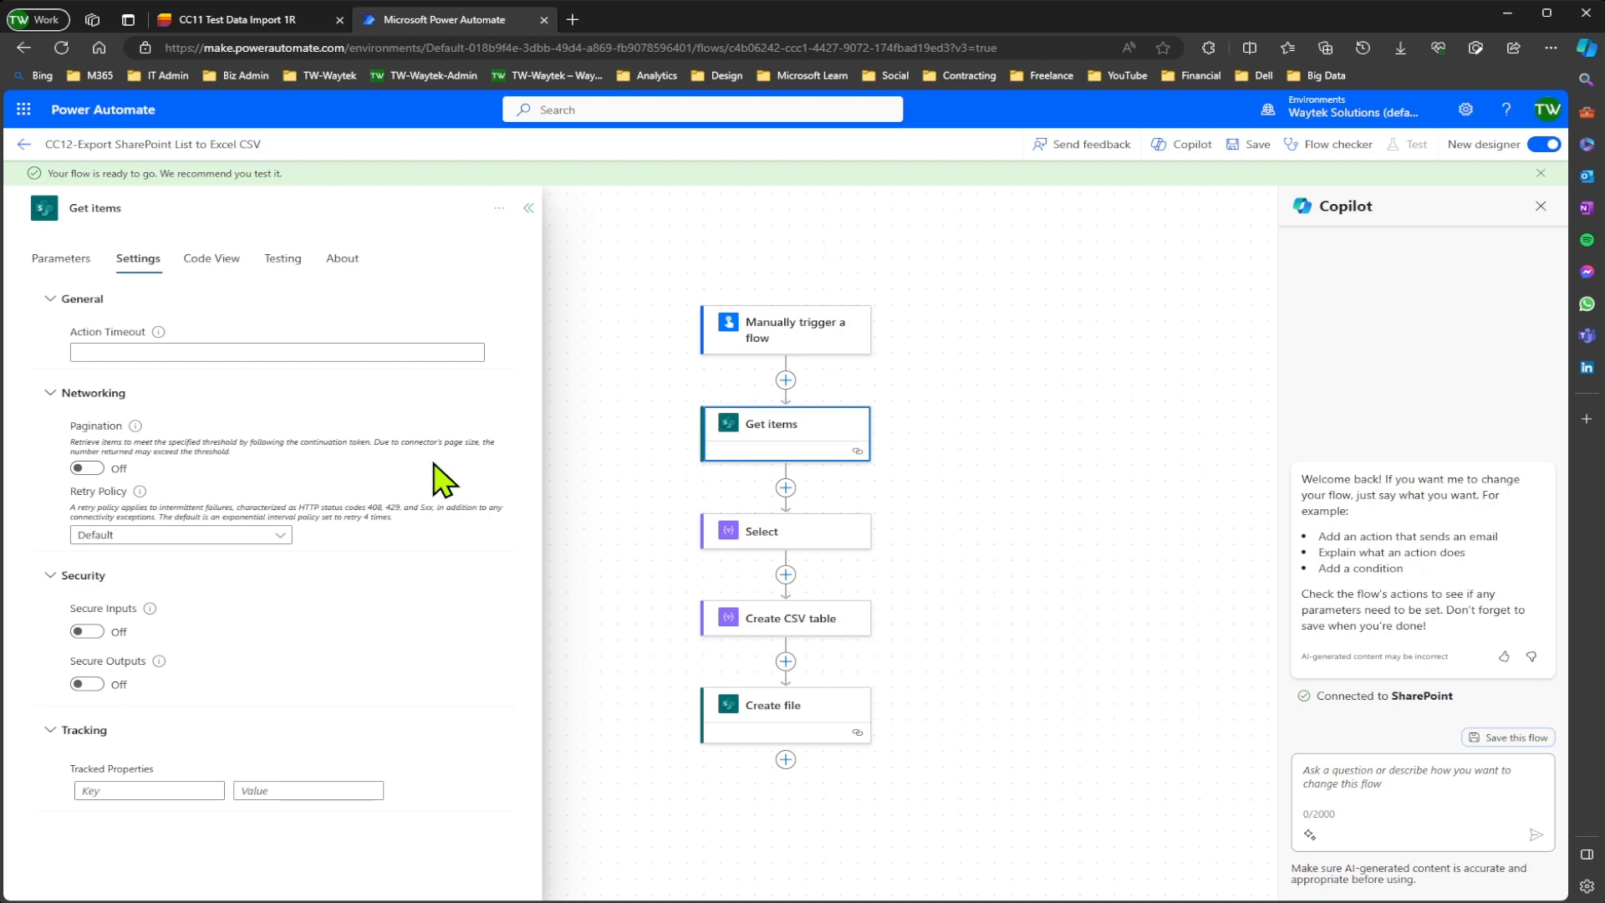
{"action": "left_click", "coordinate": [94, 470]}
{"action": "left_click", "coordinate": [114, 505]}
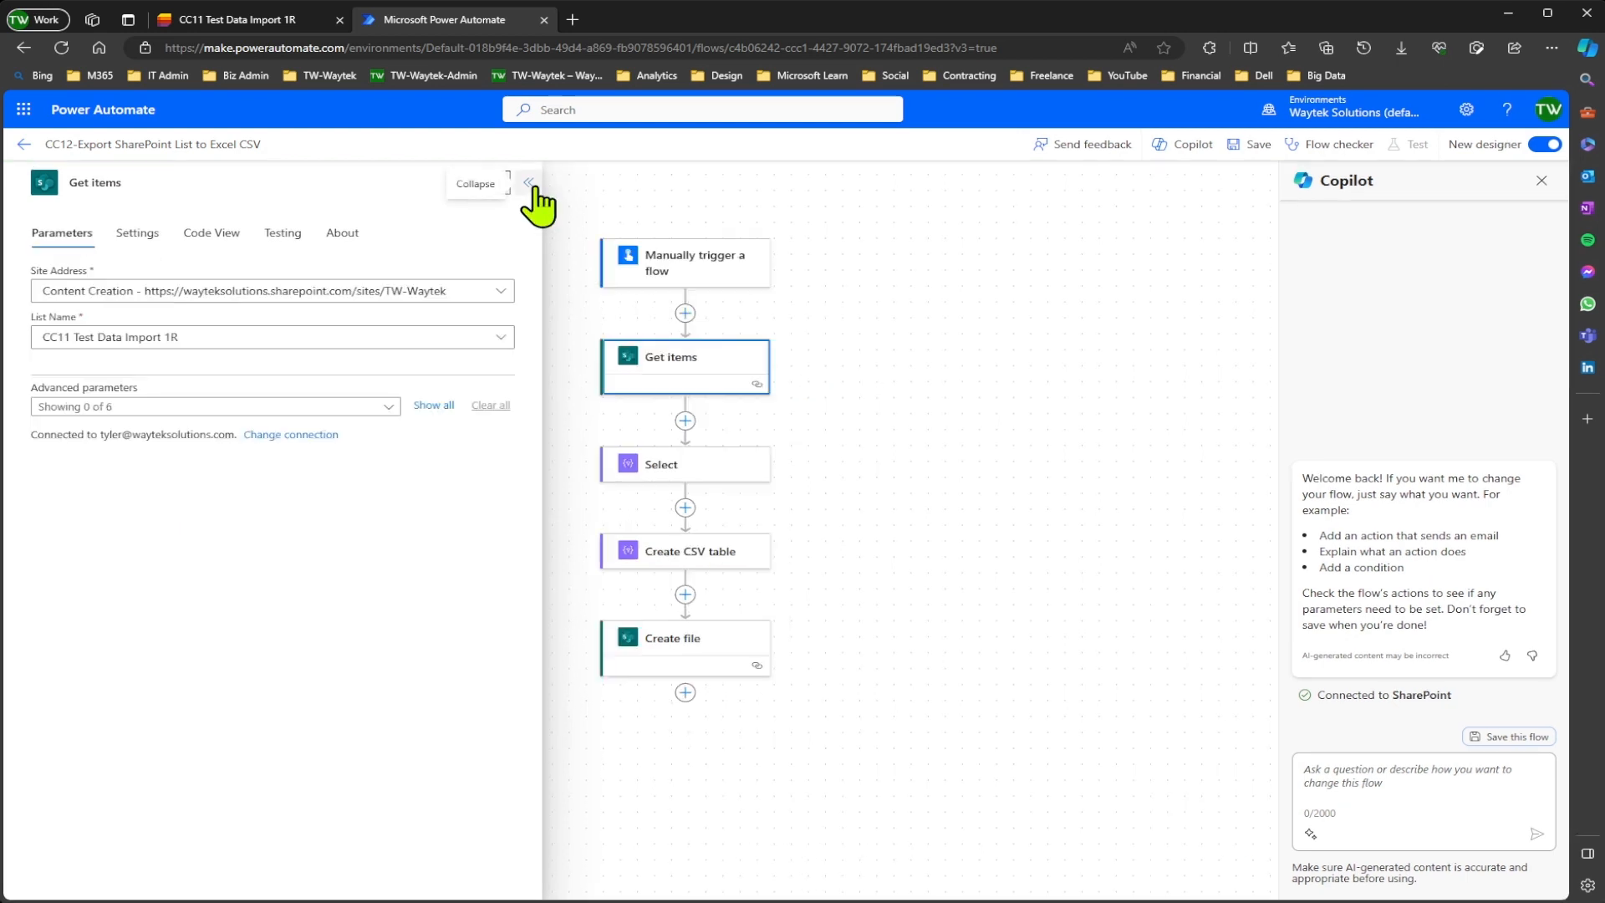
- Open the Select action and review its From source options and the mapping of list columns to output fields
{"action": "left_click", "coordinate": [530, 184]}
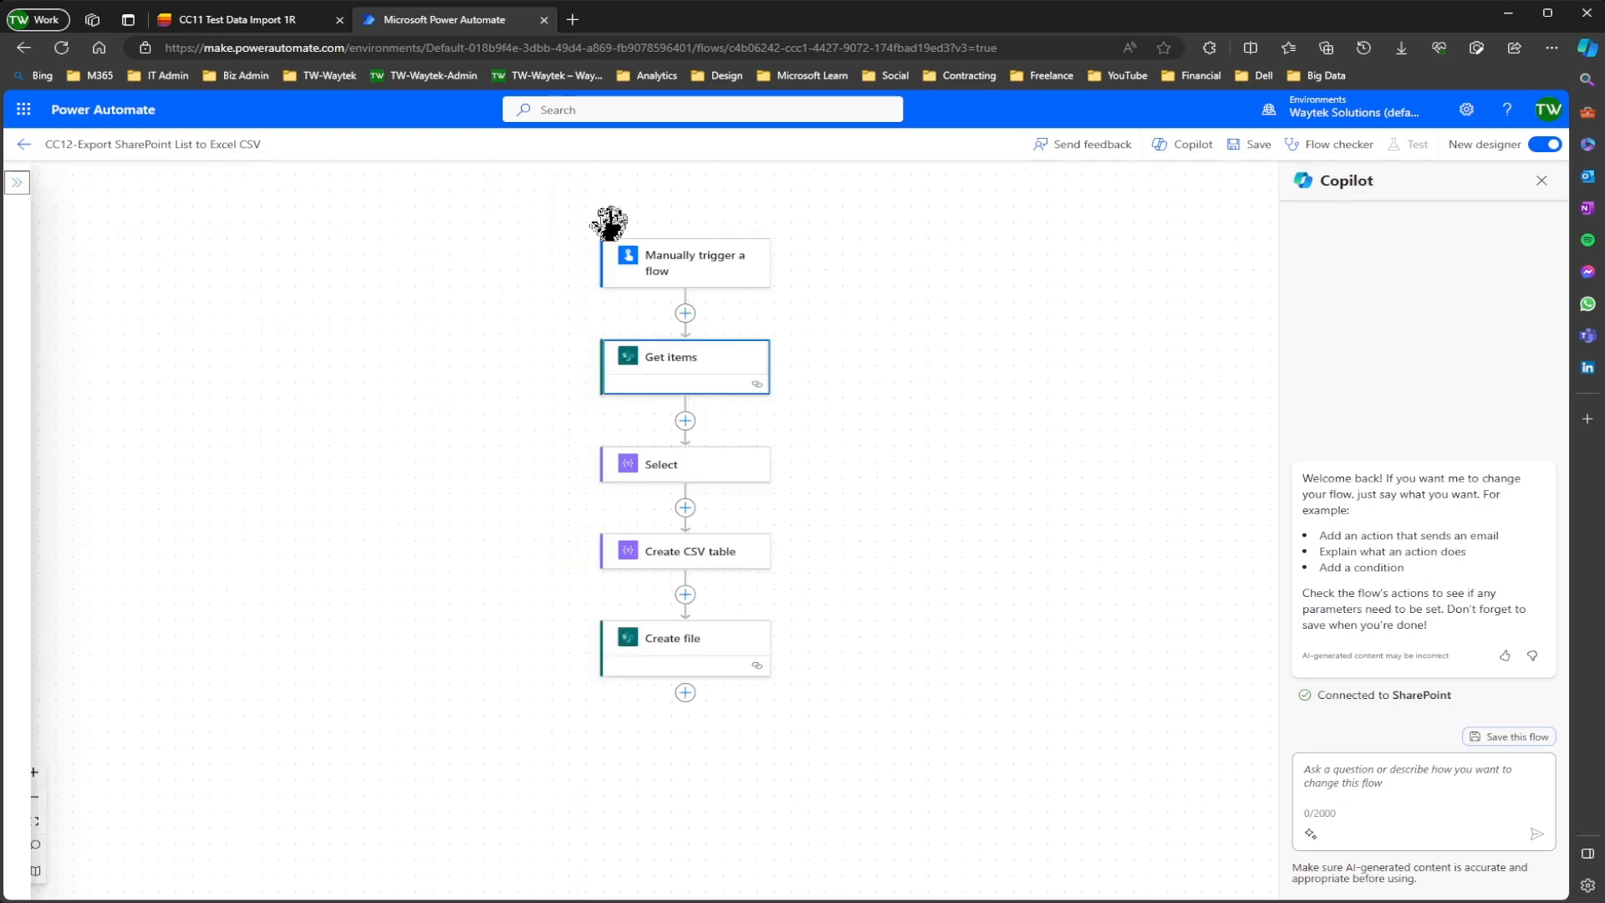
{"action": "left_click", "coordinate": [734, 478]}
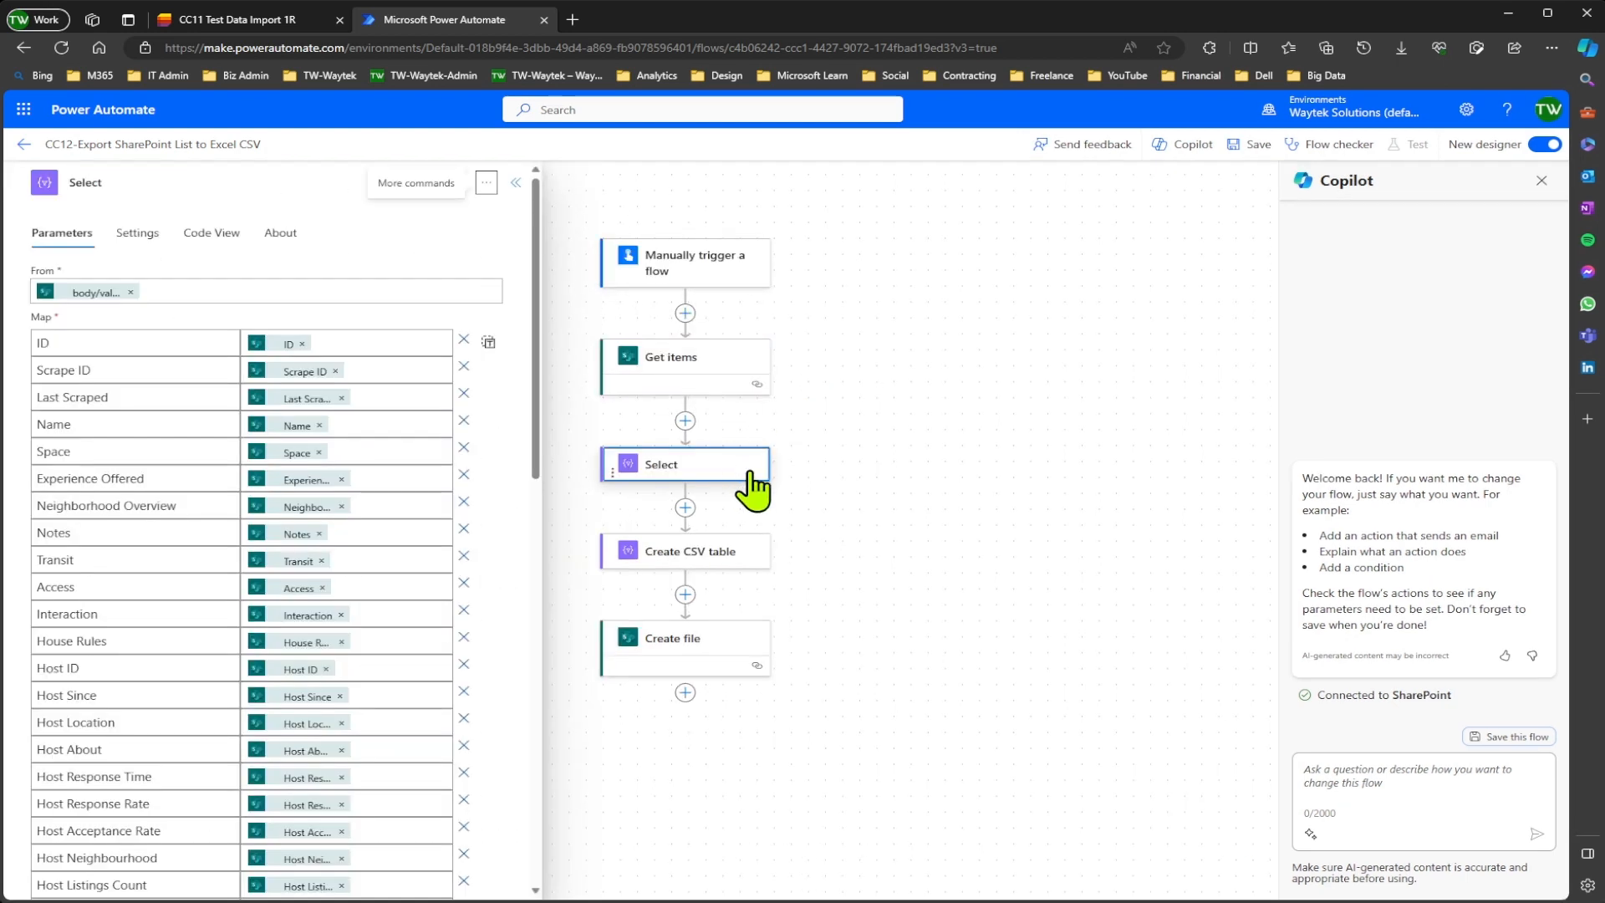
{"action": "left_click", "coordinate": [201, 288]}
{"action": "left_click", "coordinate": [503, 282]}
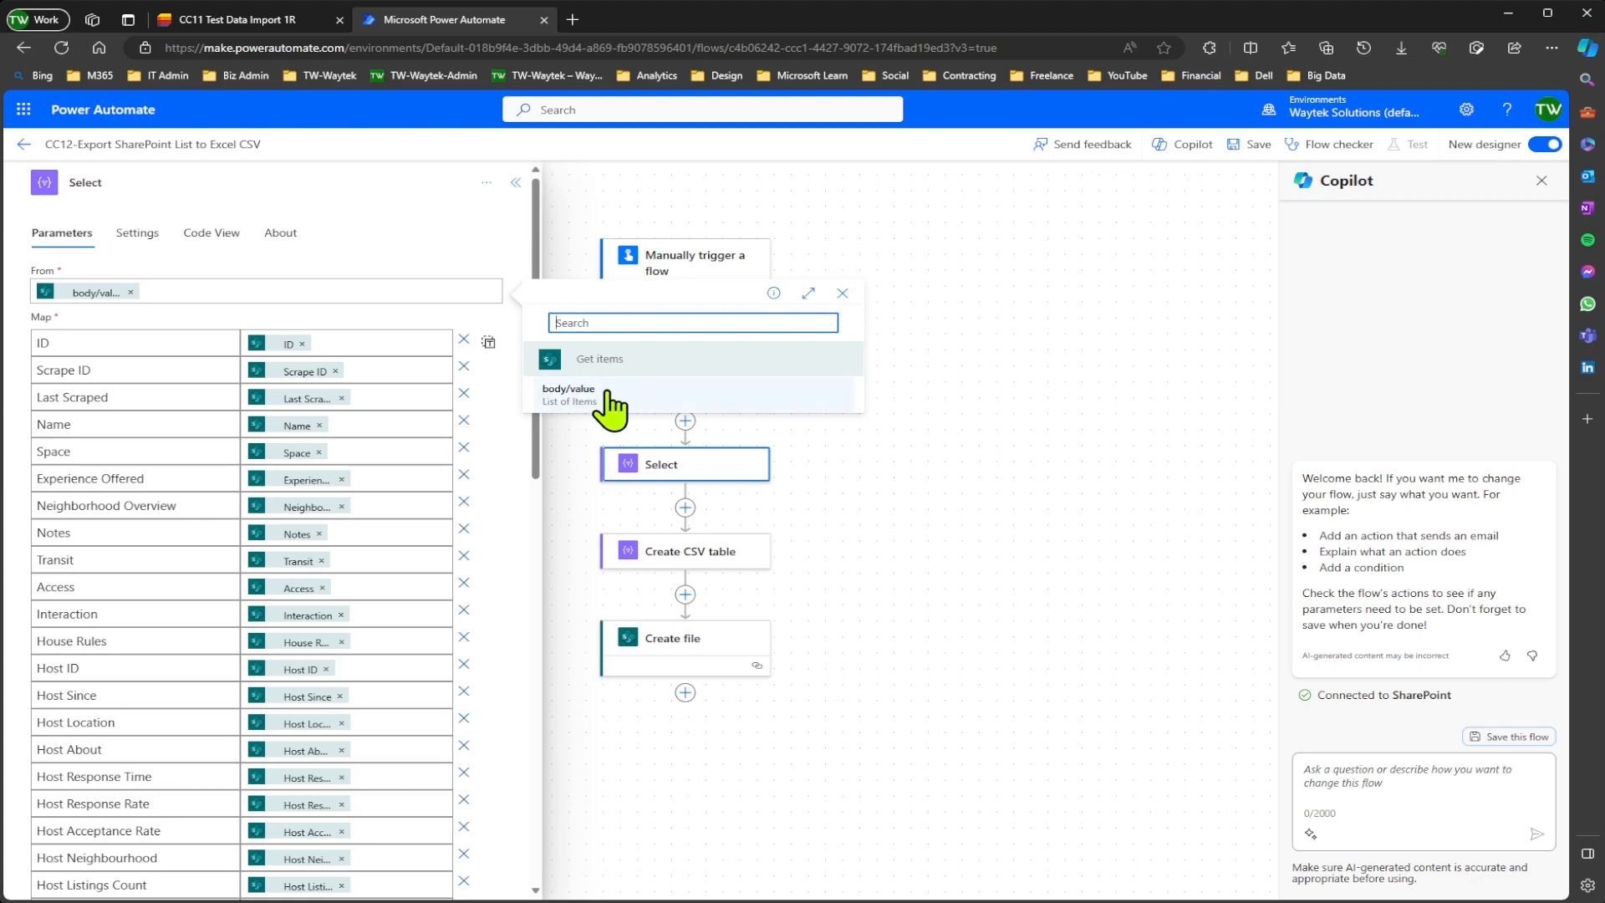
{"action": "scroll", "coordinate": [143, 398], "scroll_direction": "down", "scroll_amount": 3}
{"action": "scroll", "coordinate": [143, 398], "scroll_direction": "down", "scroll_amount": 10}
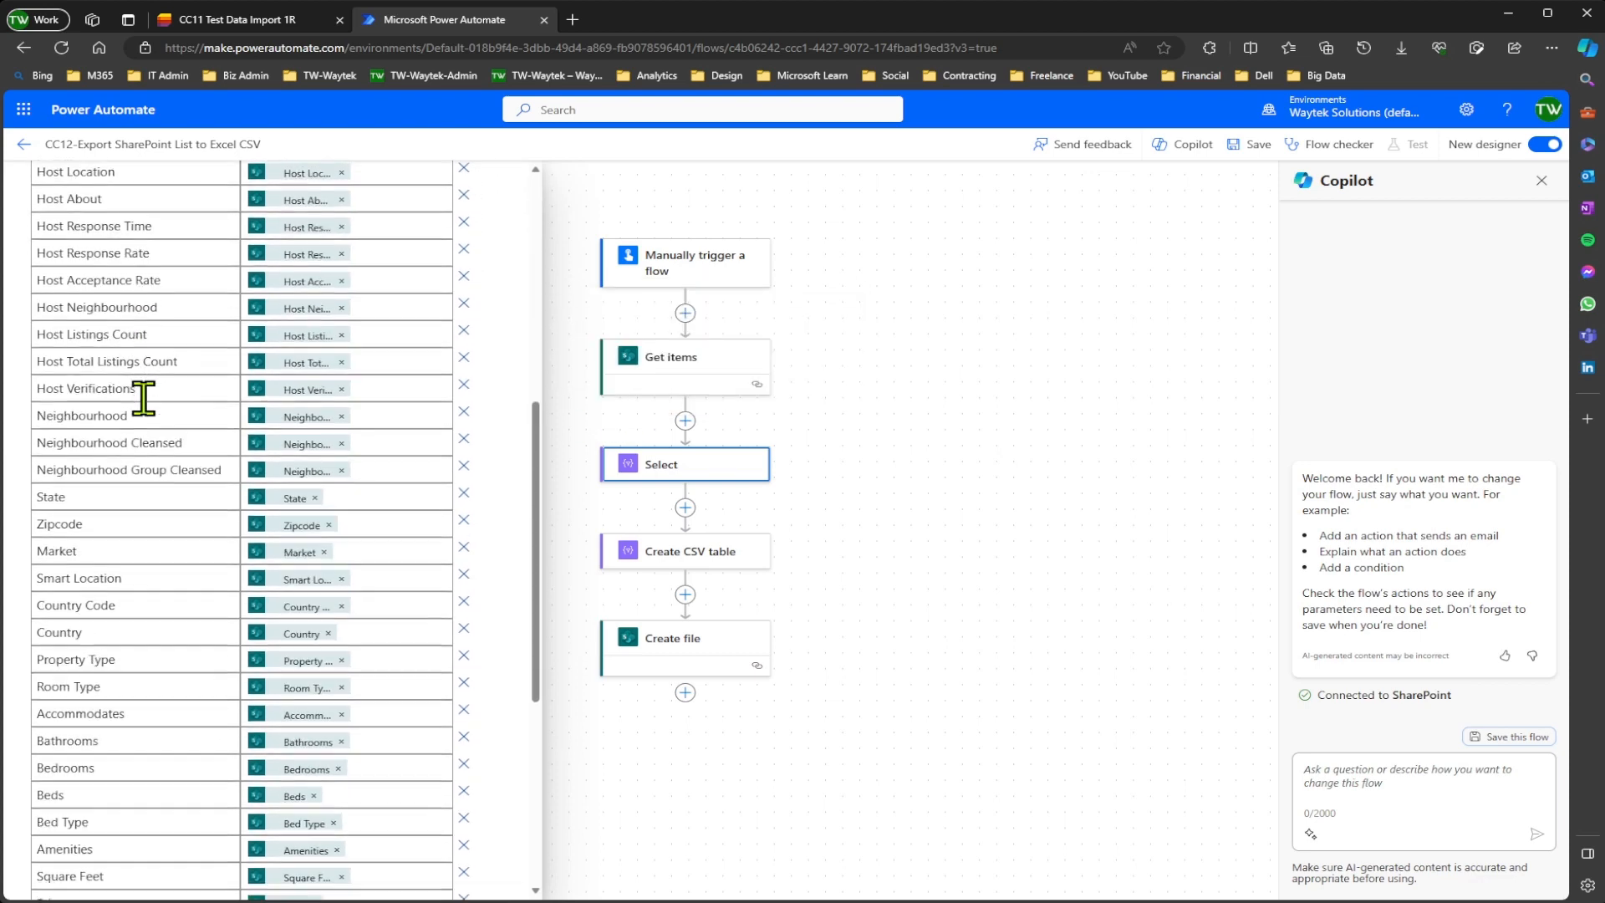
- In the Select action's map, browse the dynamic content from Get items available for the ID field
{"action": "scroll", "coordinate": [134, 669], "scroll_direction": "up", "scroll_amount": 13}
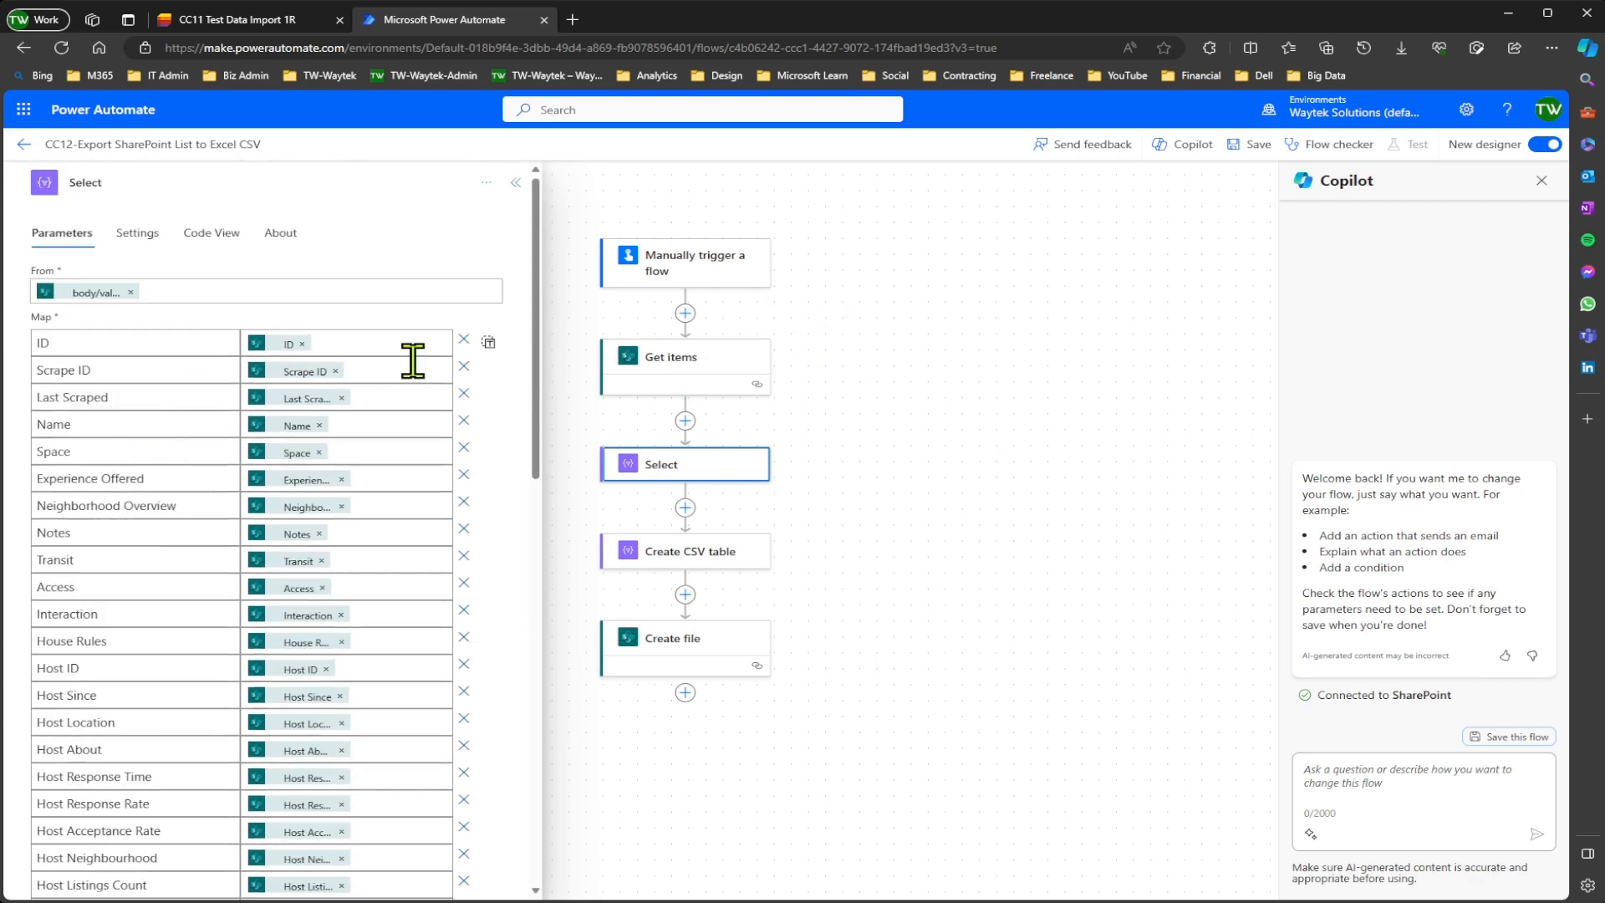
{"action": "left_click", "coordinate": [383, 347]}
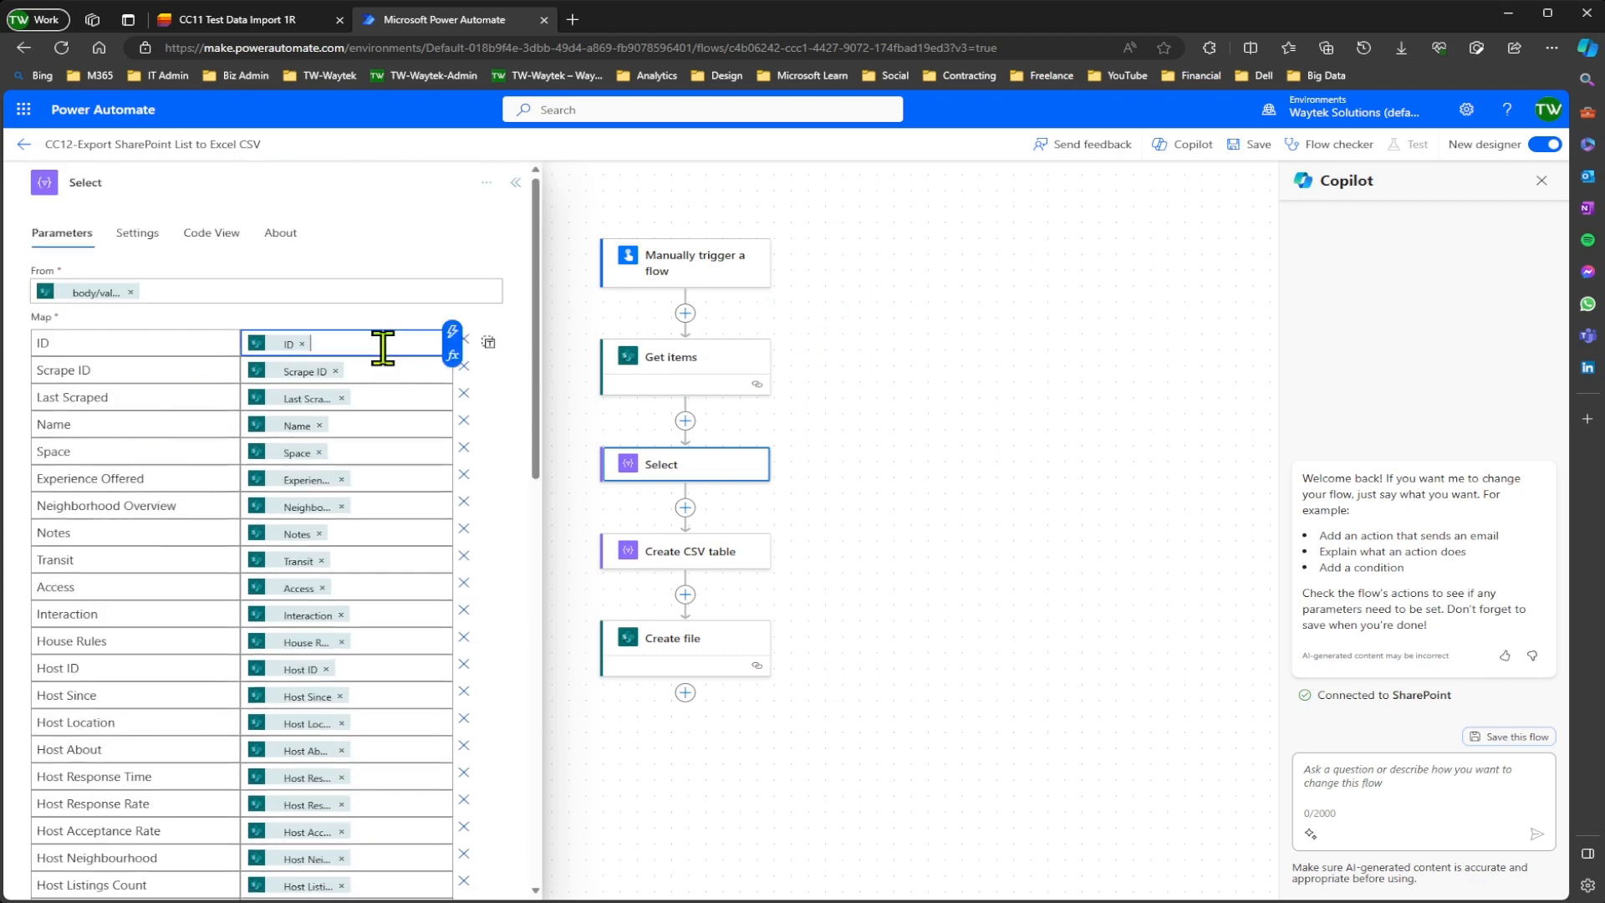
{"action": "left_click", "coordinate": [450, 331]}
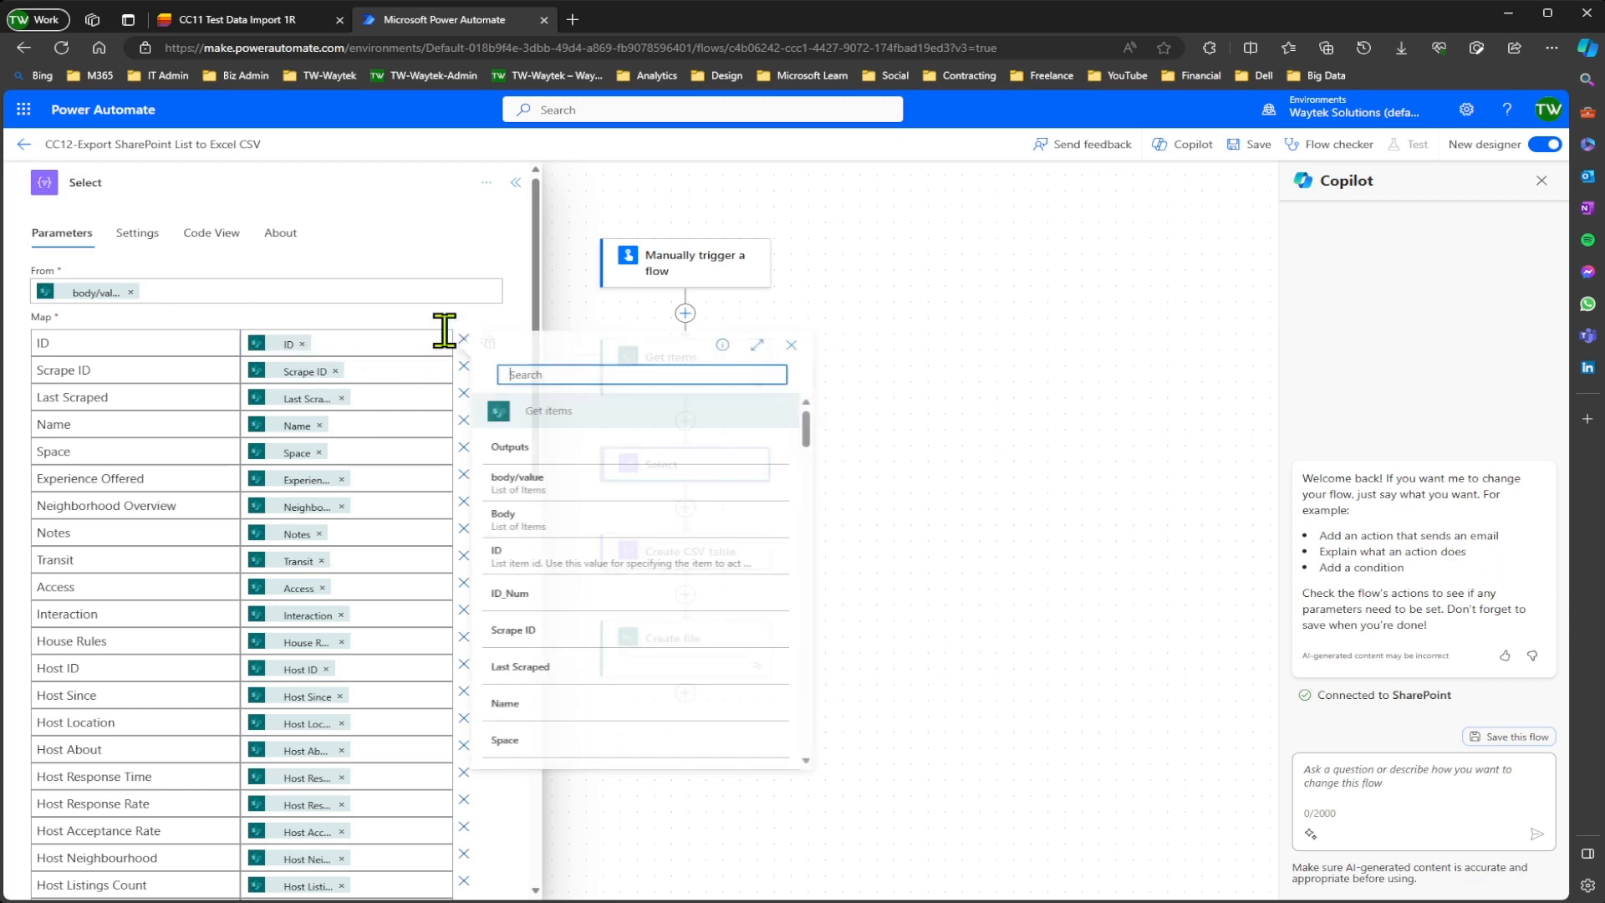
{"action": "scroll", "coordinate": [552, 506], "scroll_direction": "down", "scroll_amount": 5}
{"action": "scroll", "coordinate": [569, 506], "scroll_direction": "down", "scroll_amount": 2}
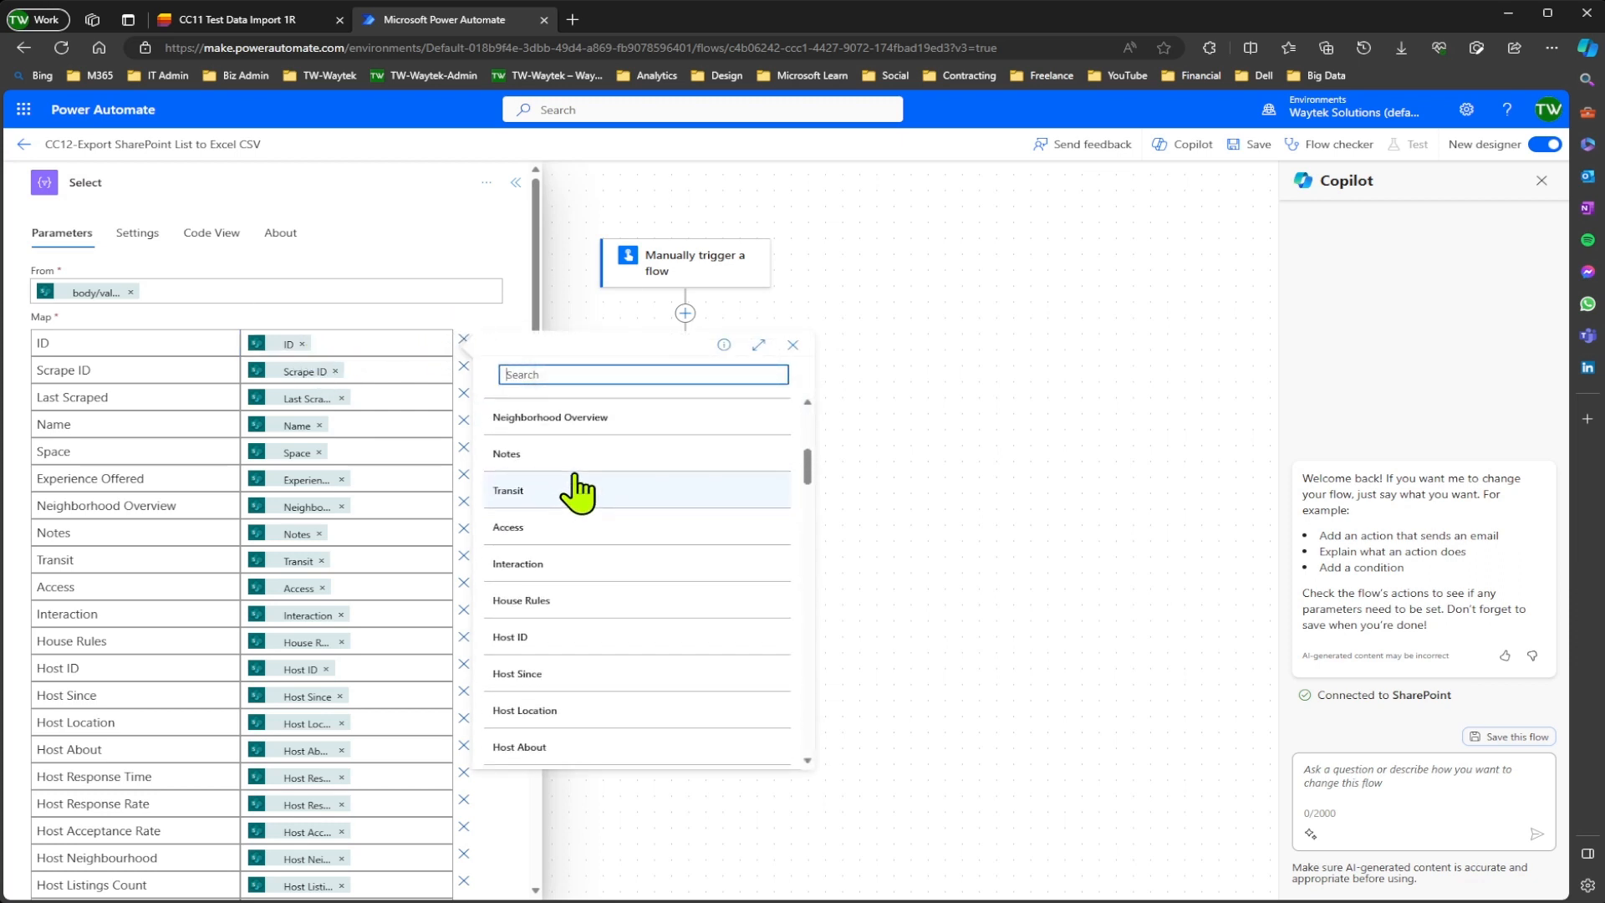
{"action": "scroll", "coordinate": [590, 486], "scroll_direction": "up", "scroll_amount": 5}
{"action": "scroll", "coordinate": [610, 489], "scroll_direction": "down", "scroll_amount": 3}
{"action": "scroll", "coordinate": [610, 491], "scroll_direction": "down", "scroll_amount": 3}
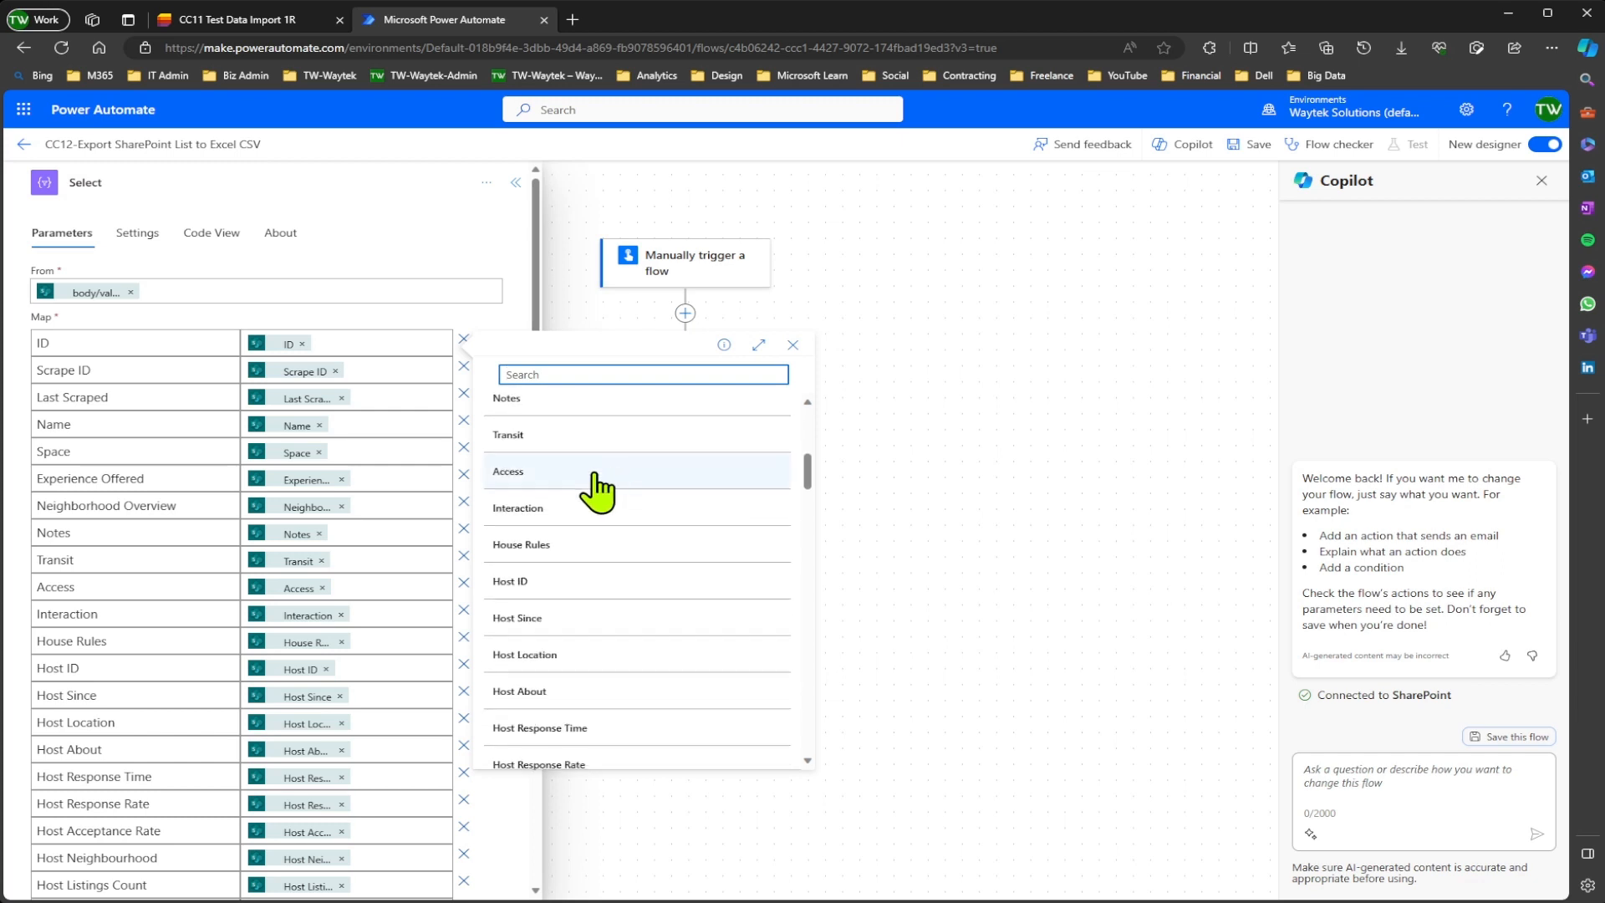
{"action": "scroll", "coordinate": [630, 483], "scroll_direction": "up", "scroll_amount": 8}
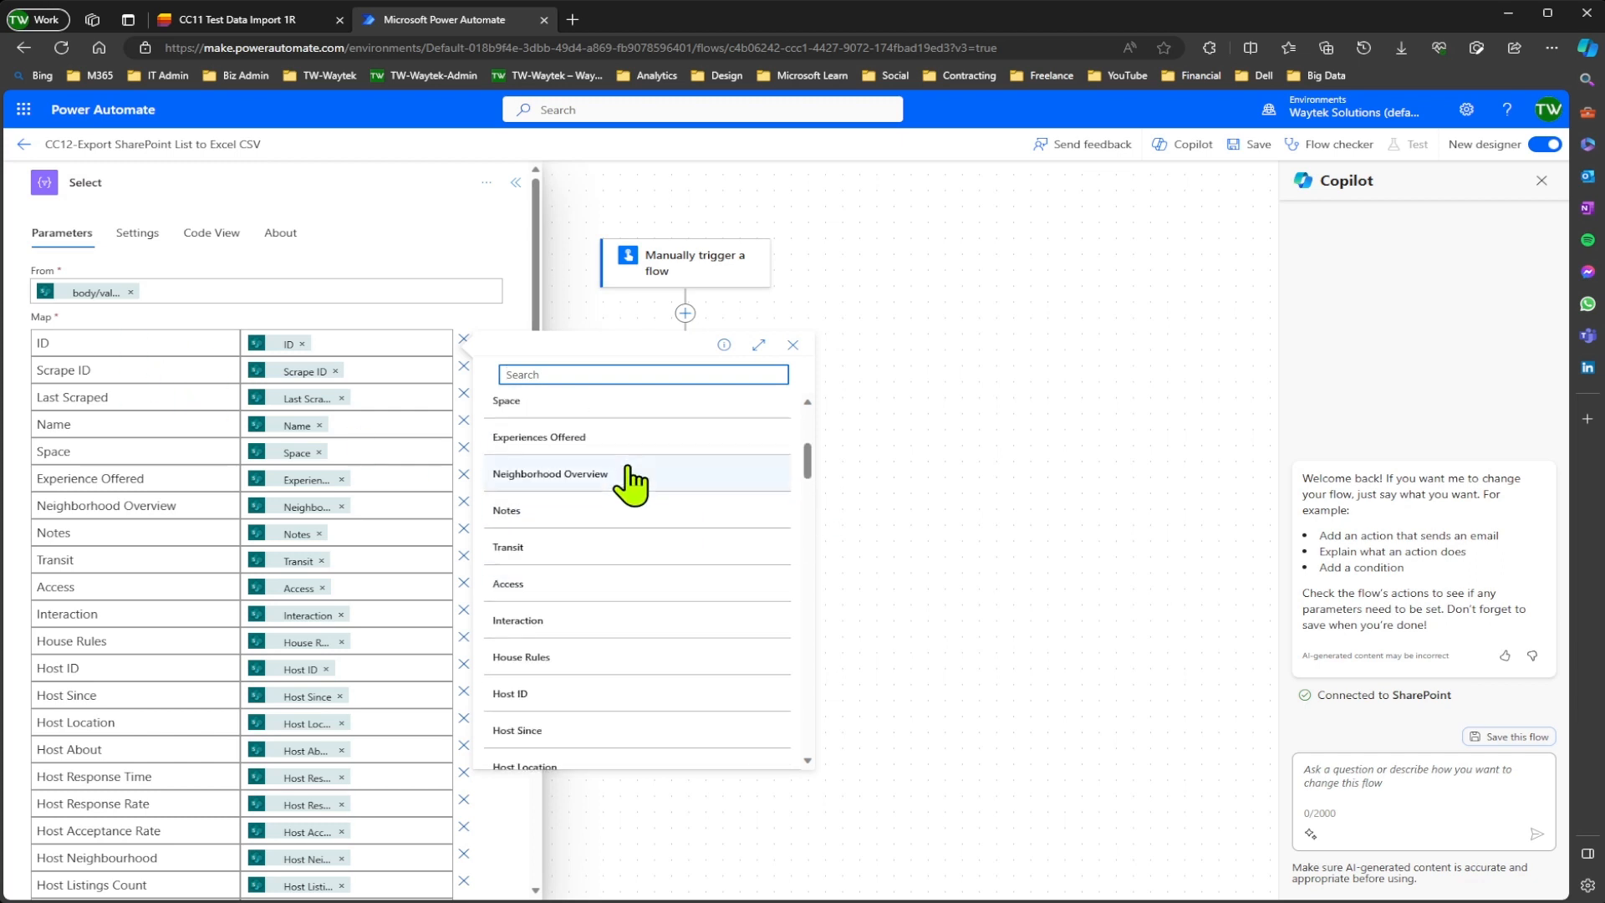
{"action": "scroll", "coordinate": [619, 499], "scroll_direction": "down", "scroll_amount": 1}
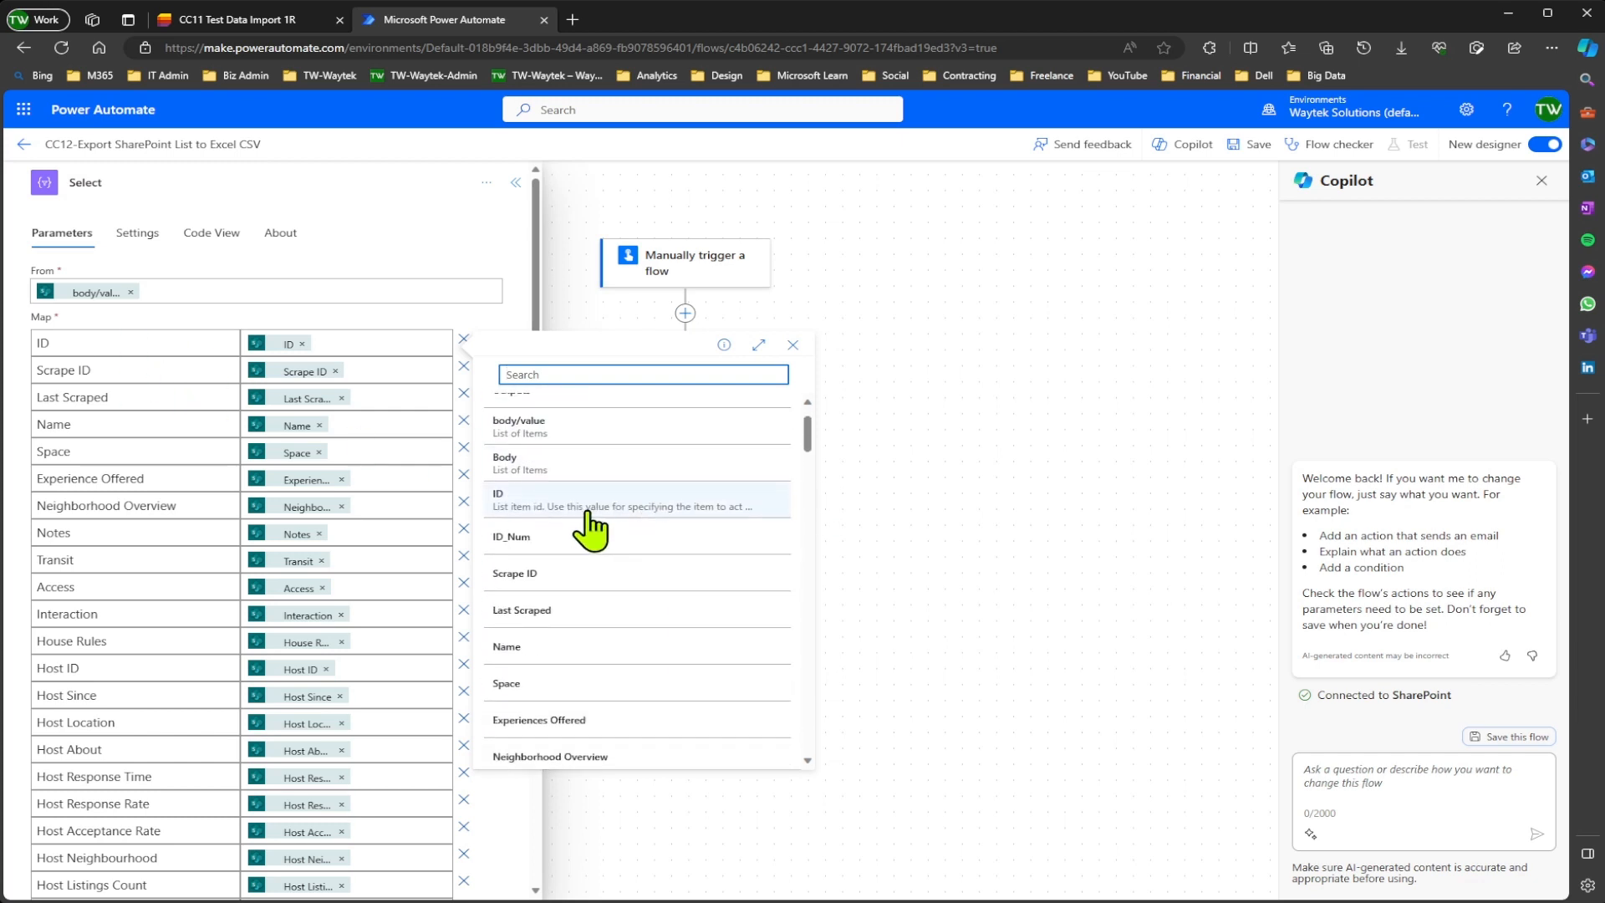
- Check the dynamic content choices for the Scrape ID, Last Scraped and Name fields in the Select map
{"action": "left_click", "coordinate": [384, 369]}
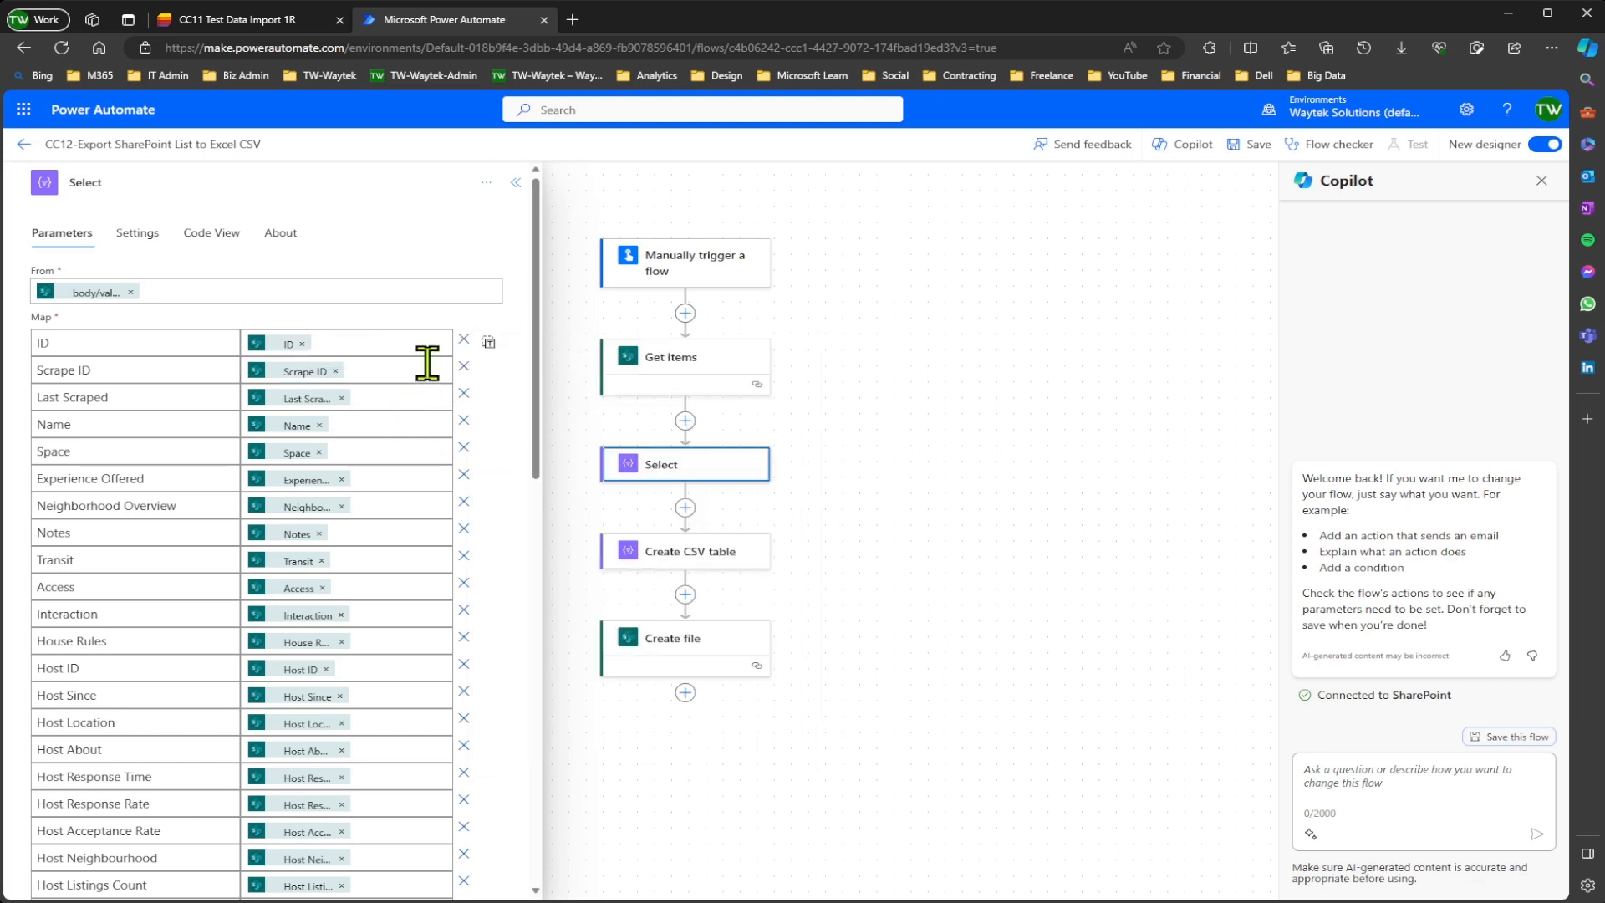
{"action": "left_click", "coordinate": [458, 370]}
{"action": "scroll", "coordinate": [619, 577], "scroll_direction": "down", "scroll_amount": 2}
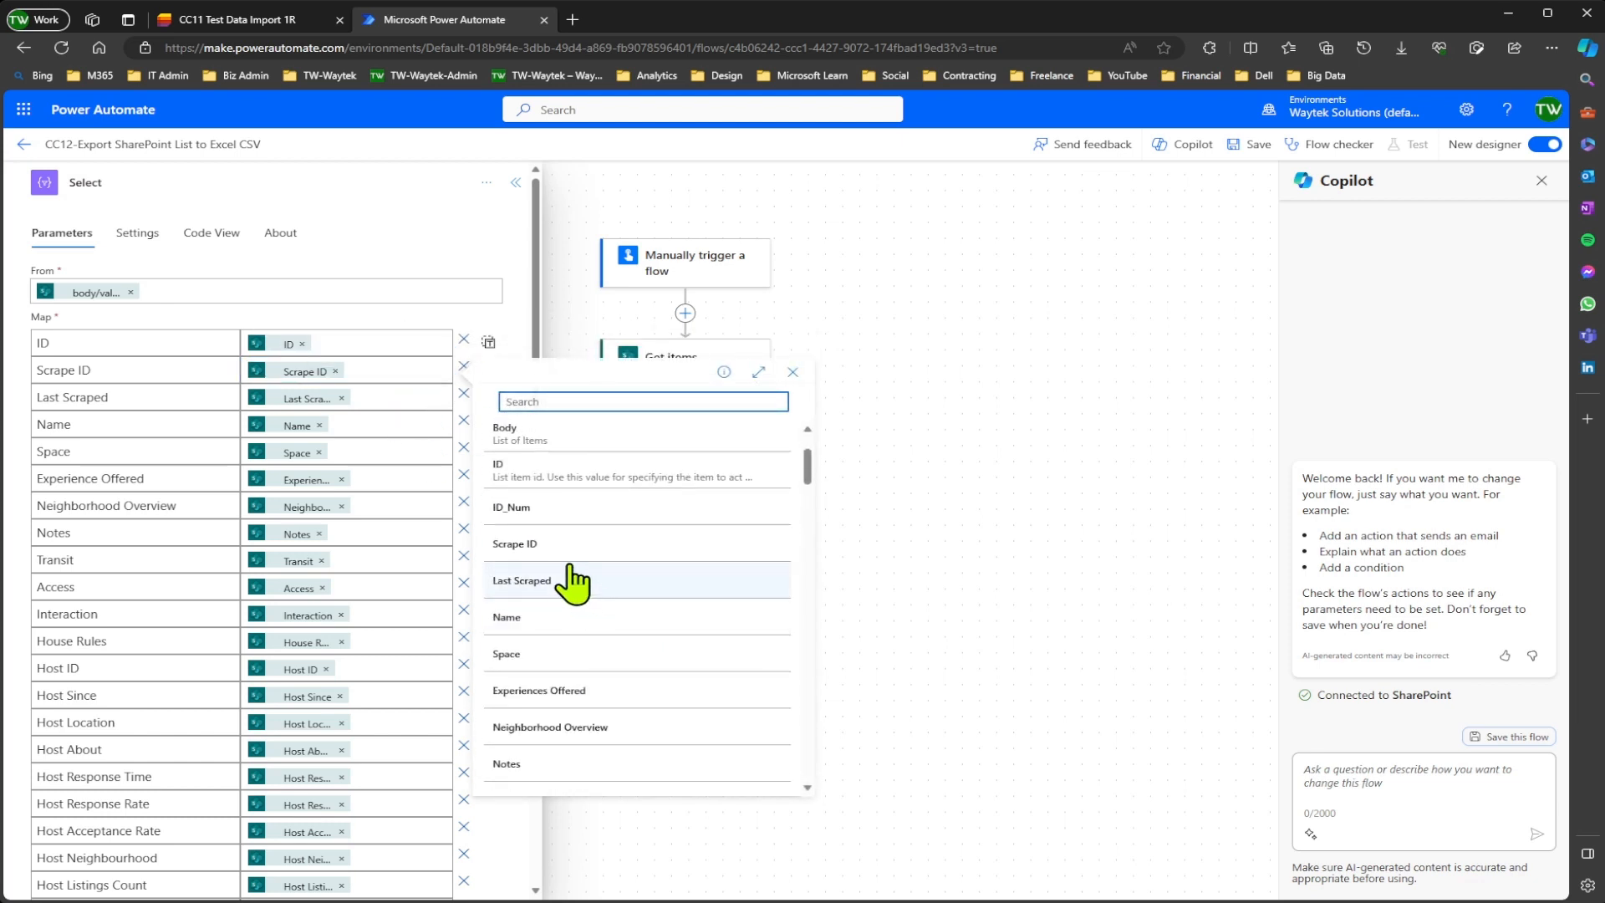
{"action": "left_click", "coordinate": [435, 398]}
{"action": "left_click", "coordinate": [452, 386]}
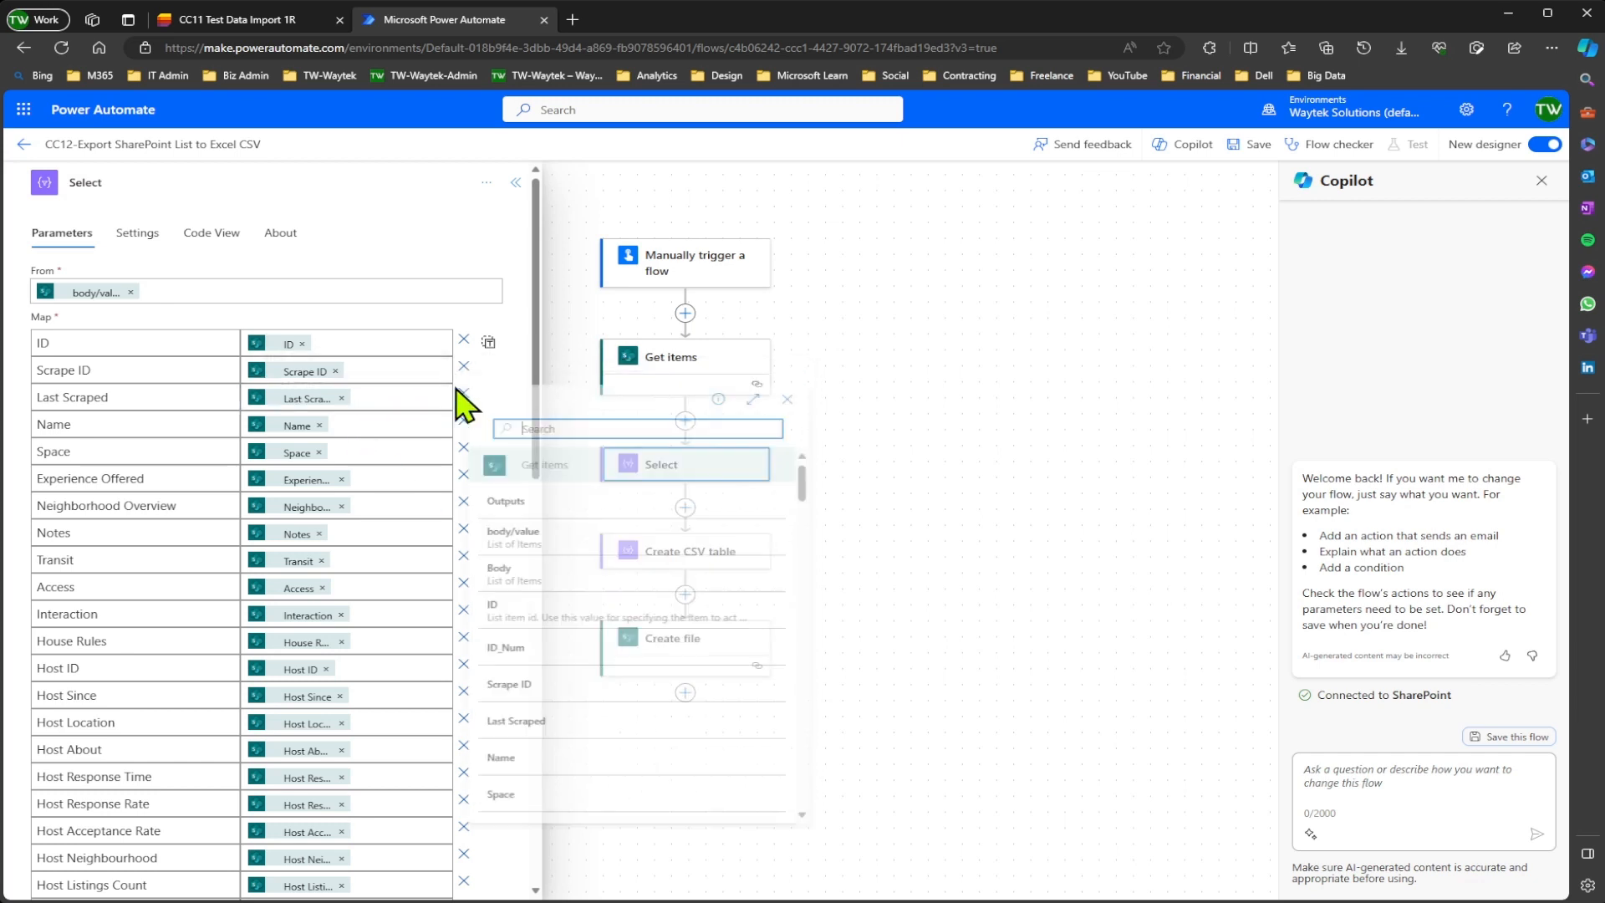
{"action": "scroll", "coordinate": [598, 616], "scroll_direction": "down", "scroll_amount": 1}
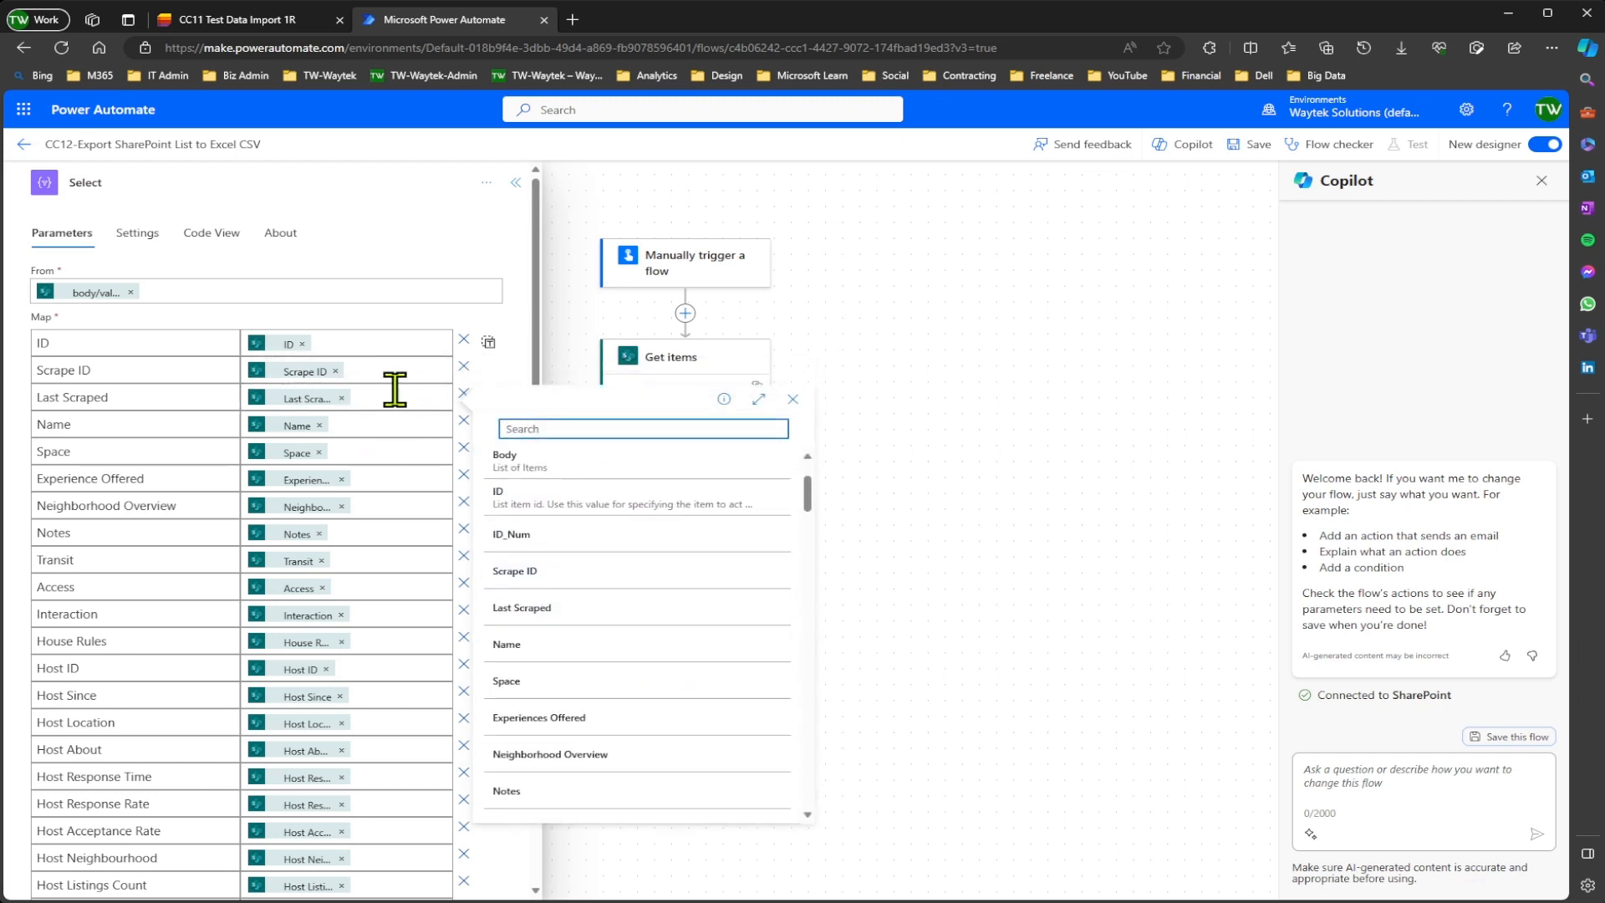
{"action": "left_click", "coordinate": [393, 428]}
{"action": "left_click", "coordinate": [456, 415]}
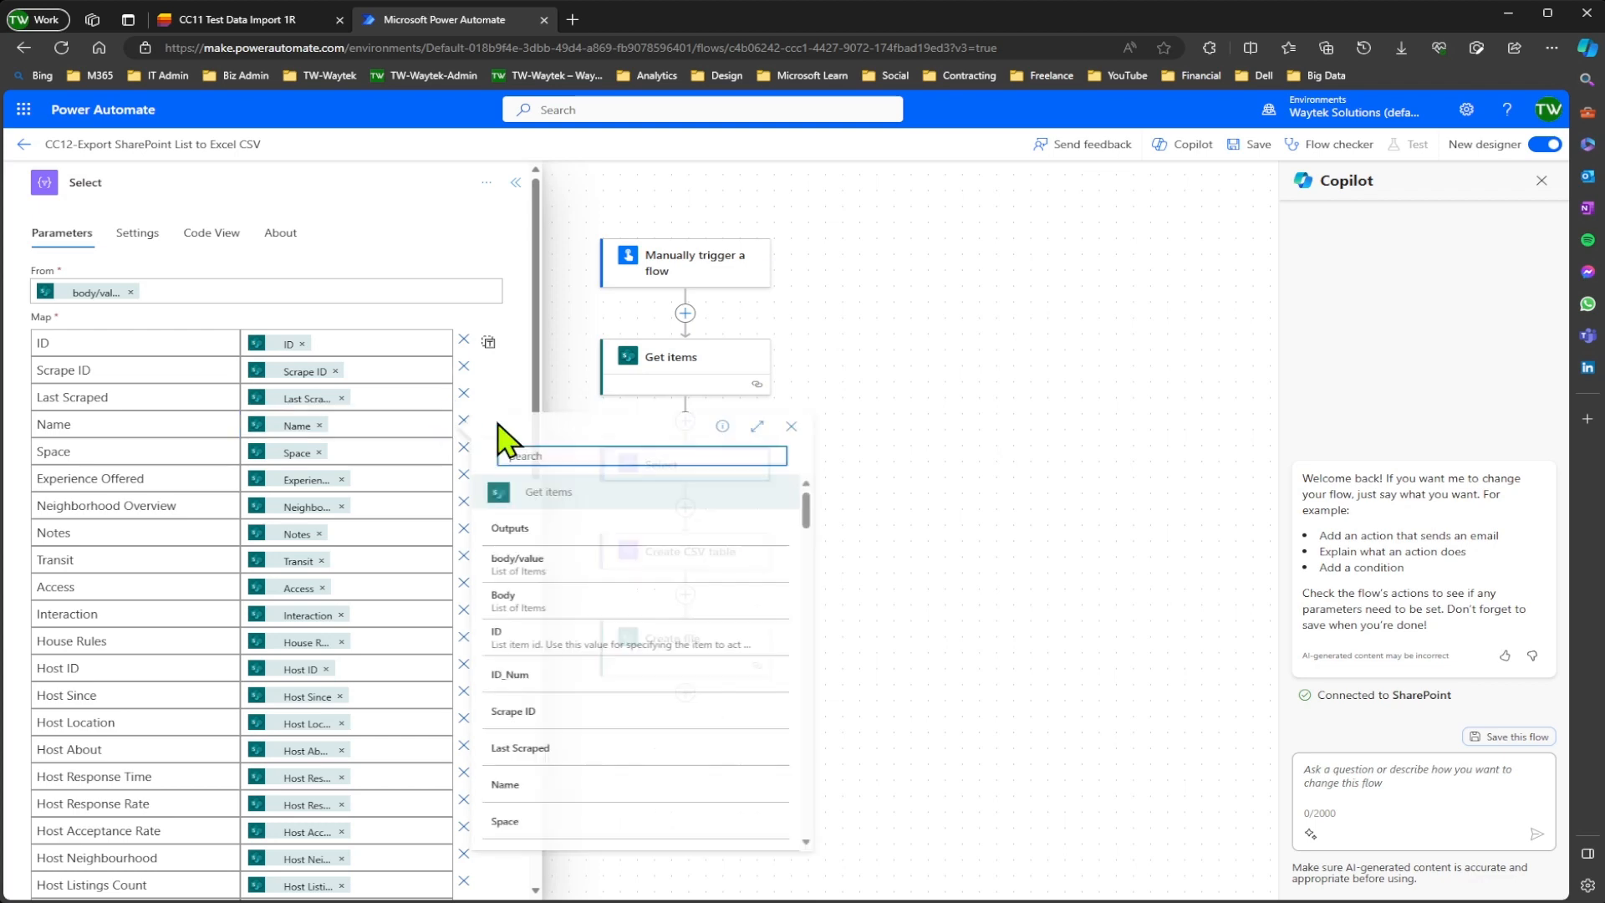
{"action": "scroll", "coordinate": [591, 616], "scroll_direction": "down", "scroll_amount": 2}
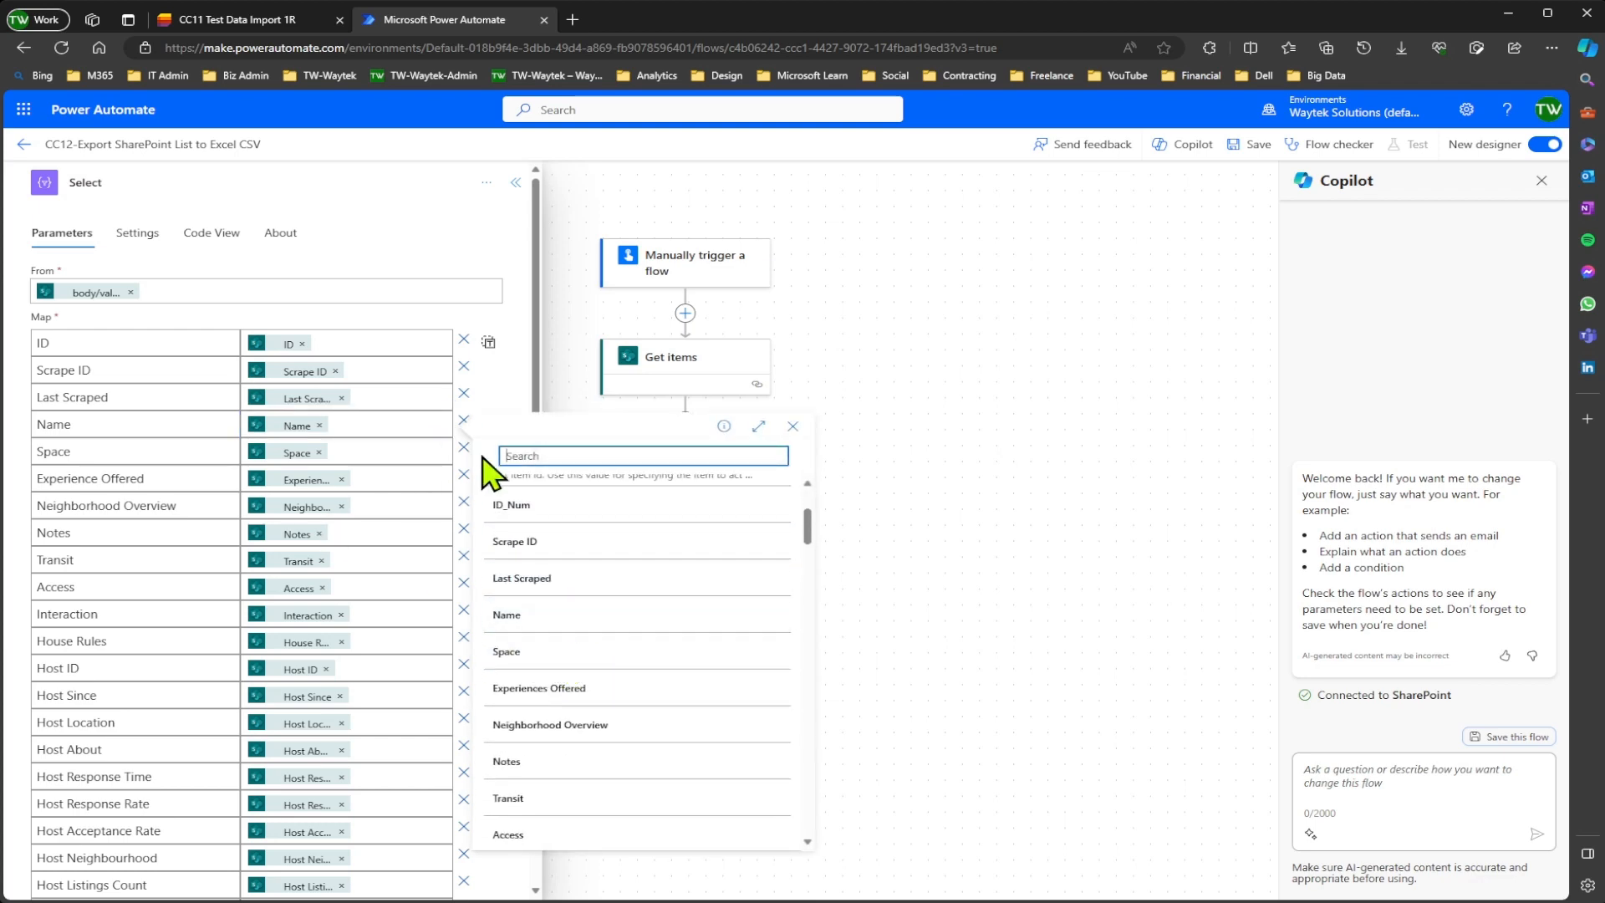
- Review the remaining mapped columns of the Select action through its final row, and collapse the action's details
{"action": "left_click", "coordinate": [503, 375]}
{"action": "scroll", "coordinate": [351, 512], "scroll_direction": "down", "scroll_amount": 12}
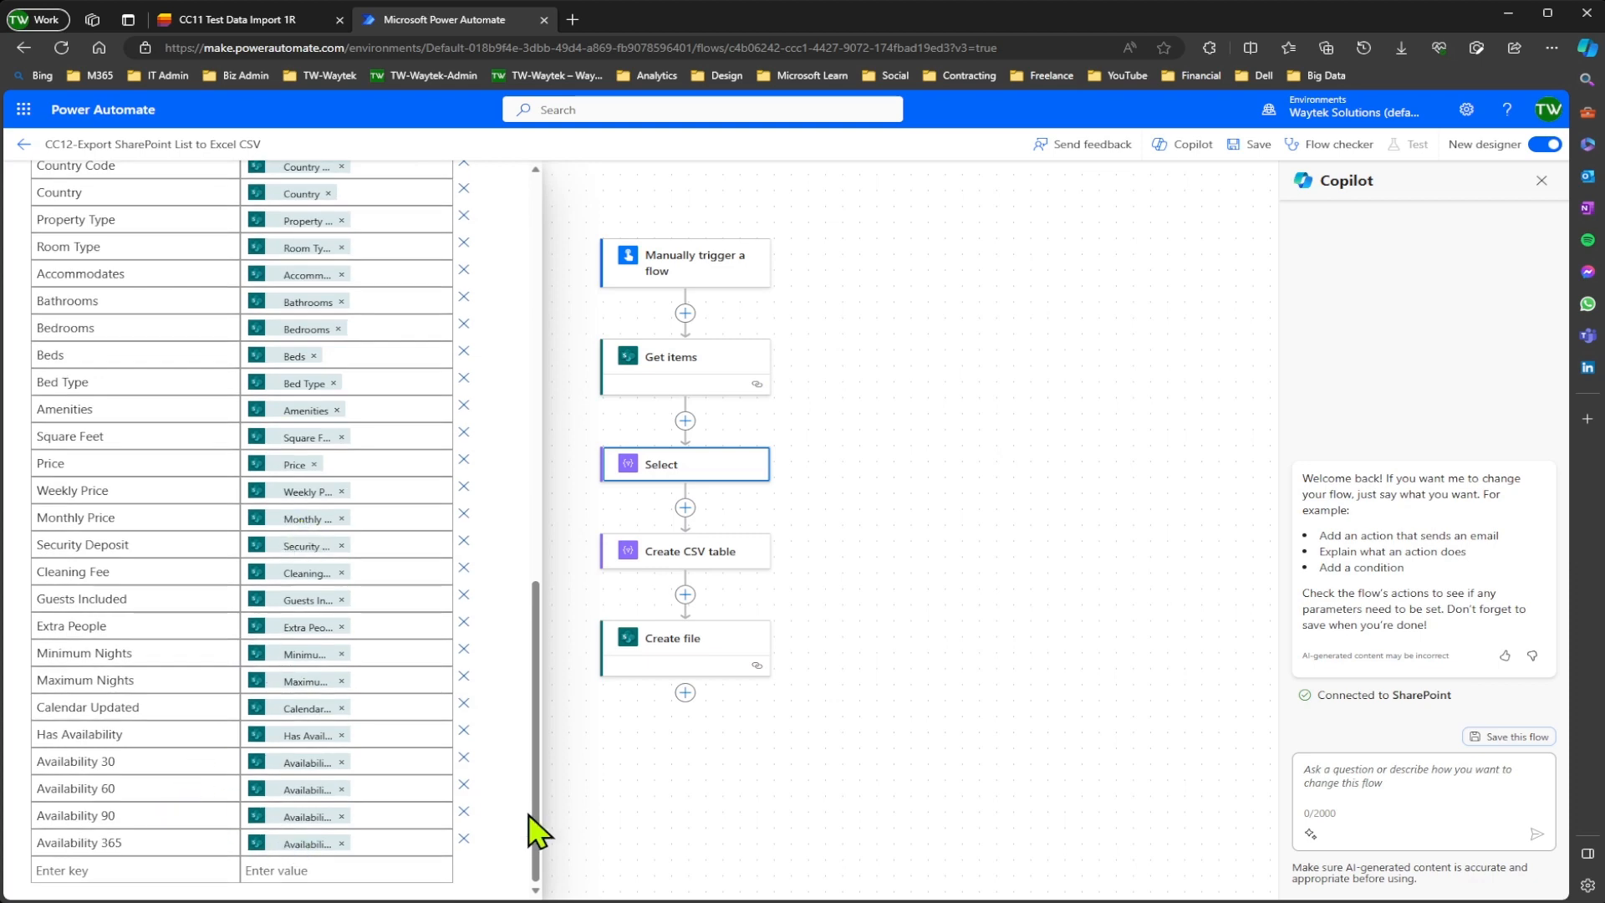
{"action": "scroll", "coordinate": [424, 472], "scroll_direction": "up", "scroll_amount": 5}
{"action": "scroll", "coordinate": [424, 472], "scroll_direction": "up", "scroll_amount": 8}
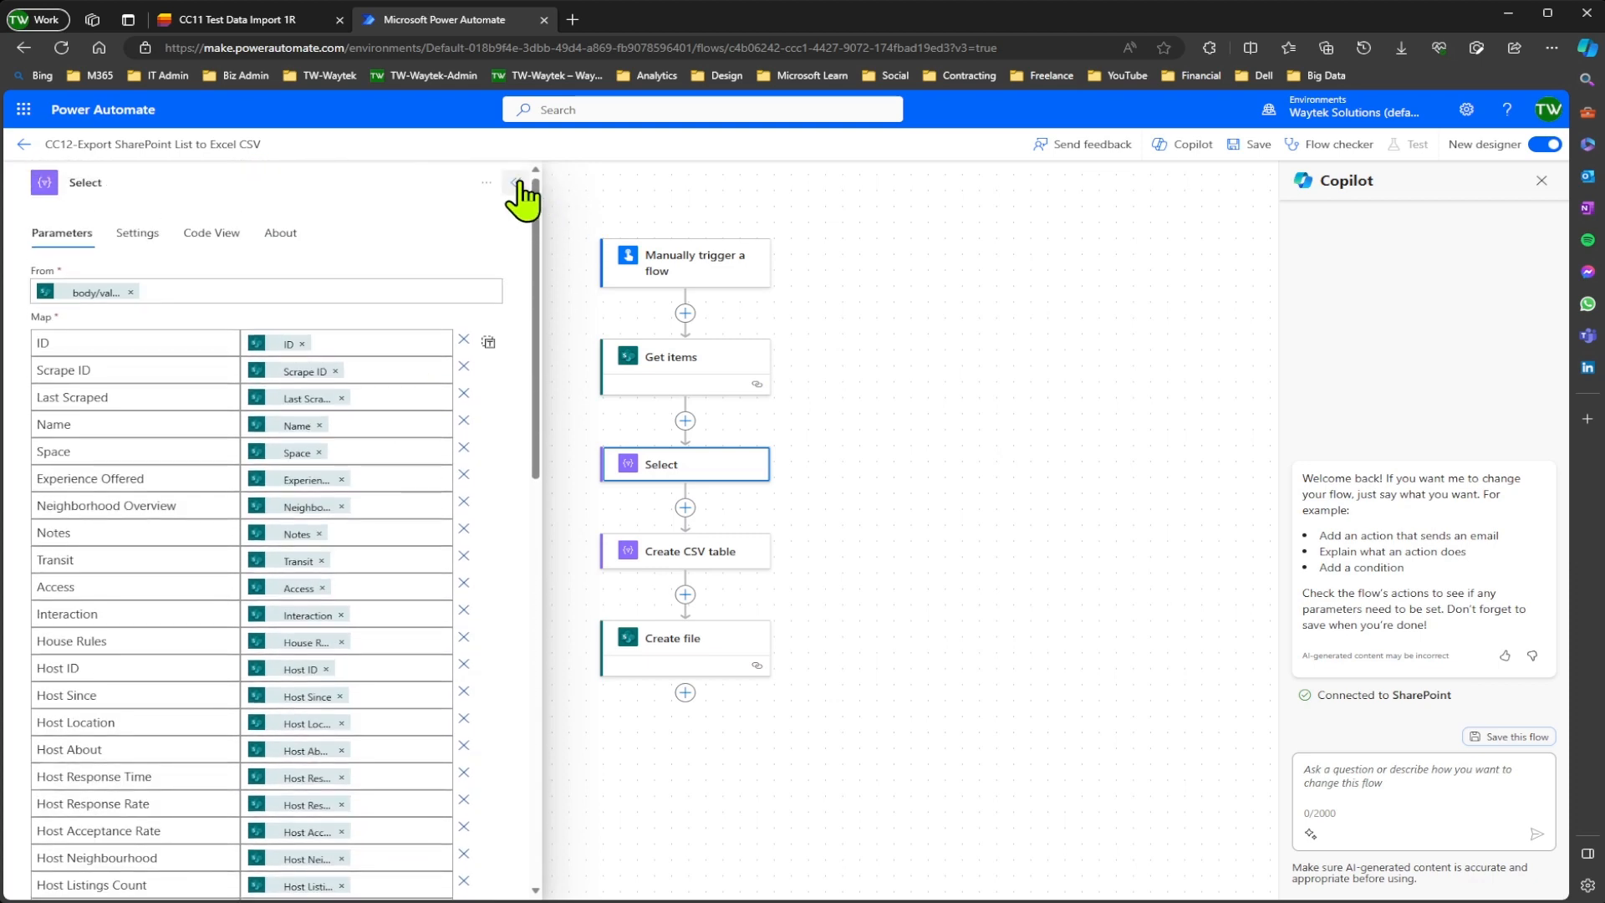
{"action": "left_click", "coordinate": [516, 183]}
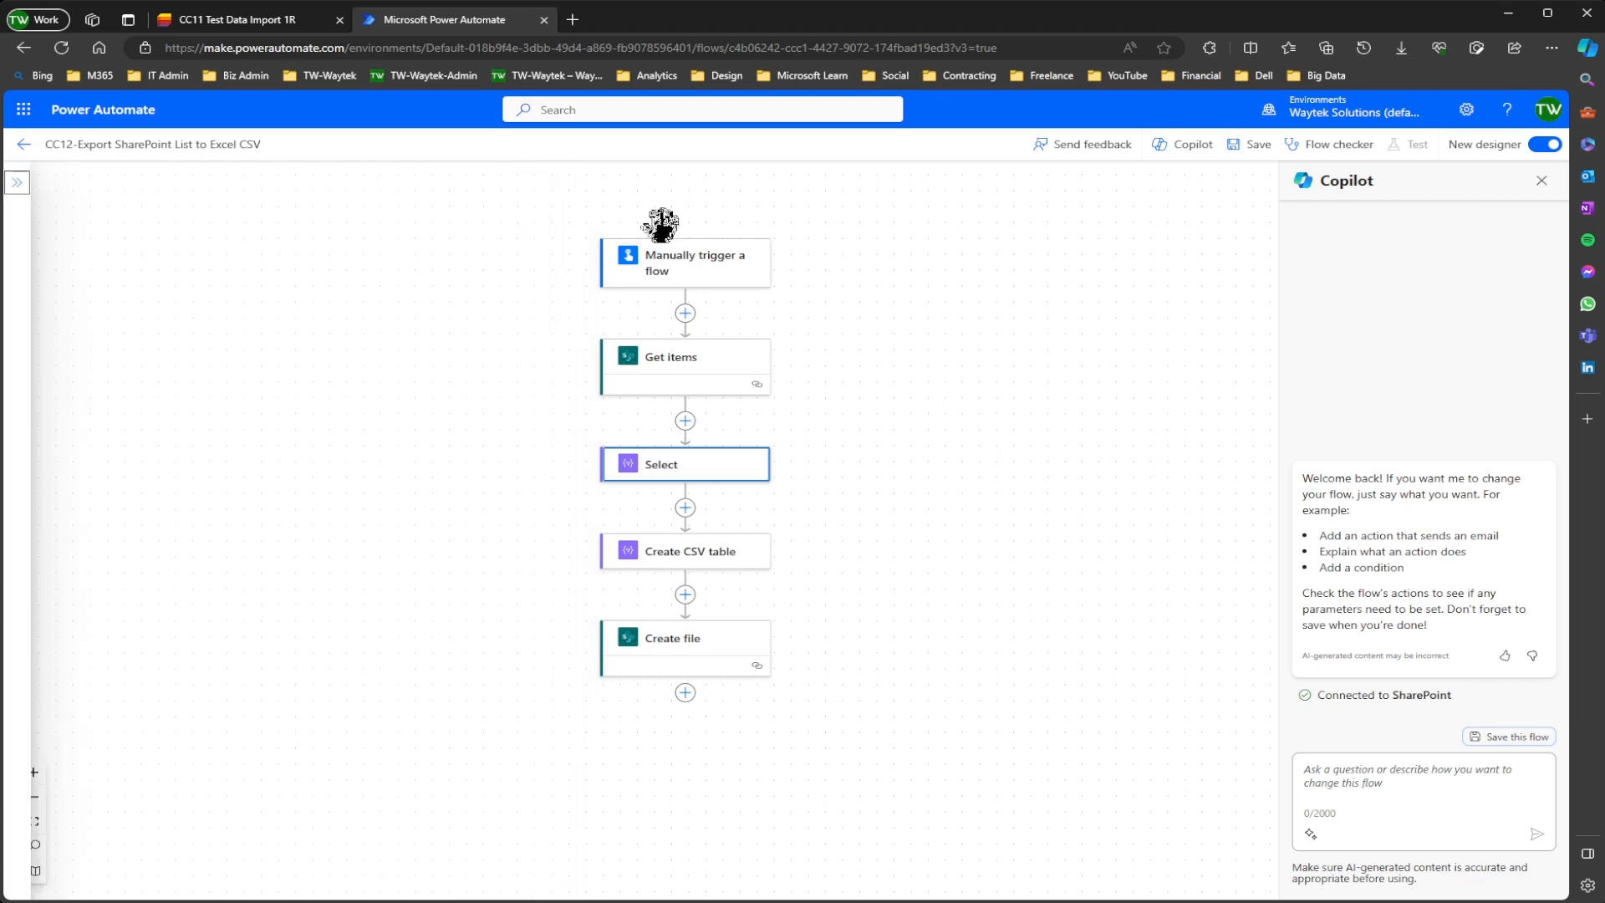
- Open the Create CSV table action and examine the dynamic content available for its From source, then collapse its details
{"action": "left_click", "coordinate": [688, 558]}
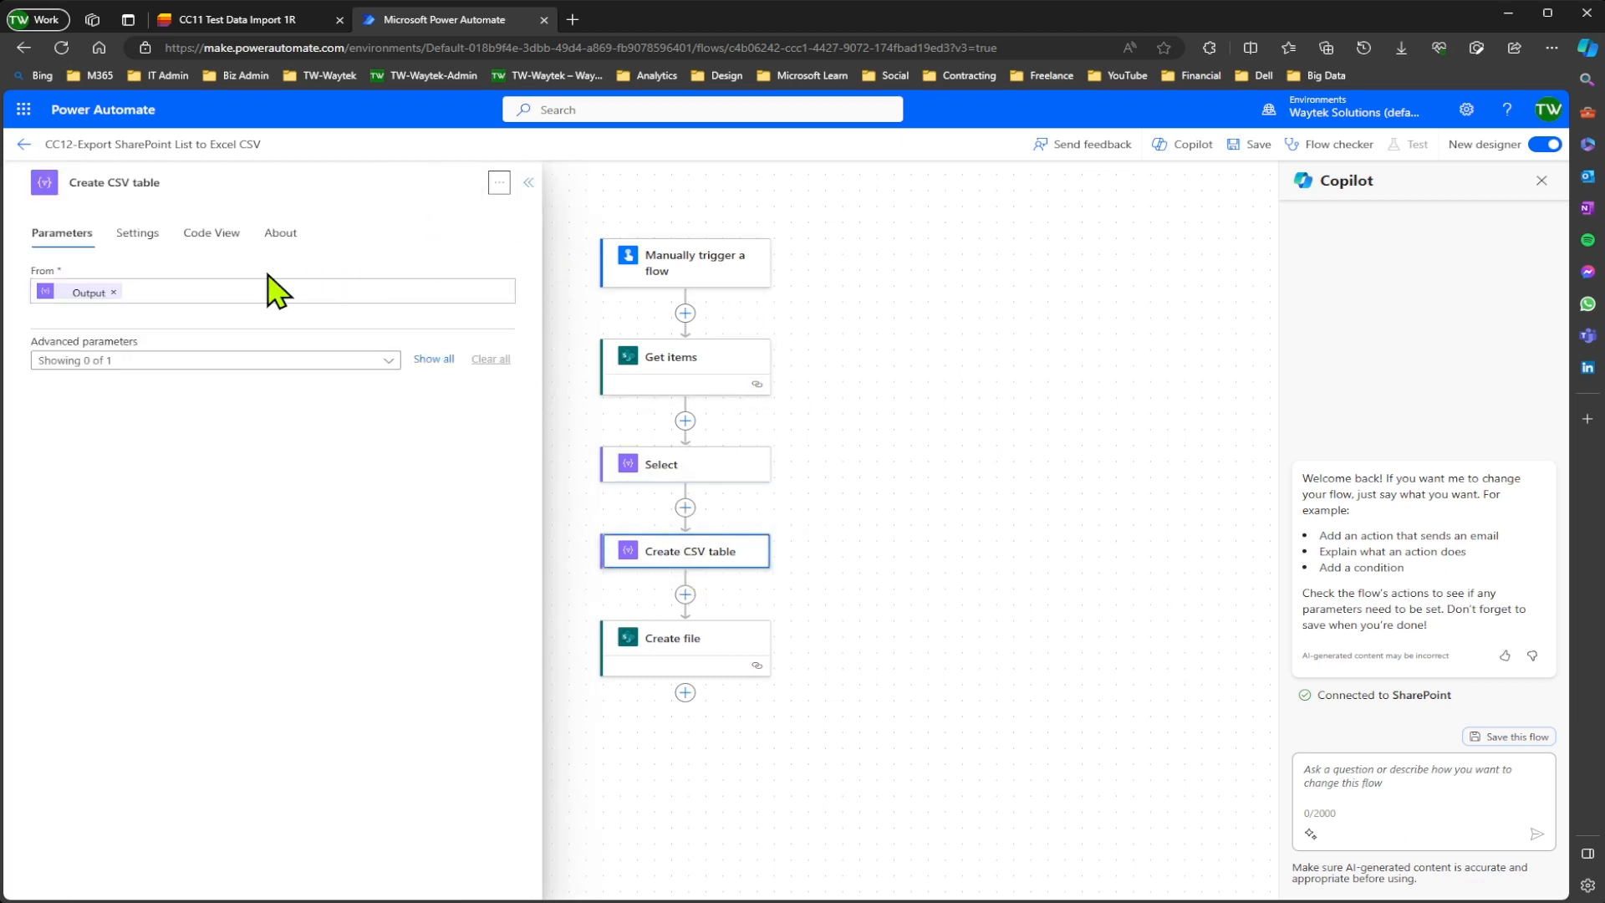
{"action": "left_click", "coordinate": [222, 294]}
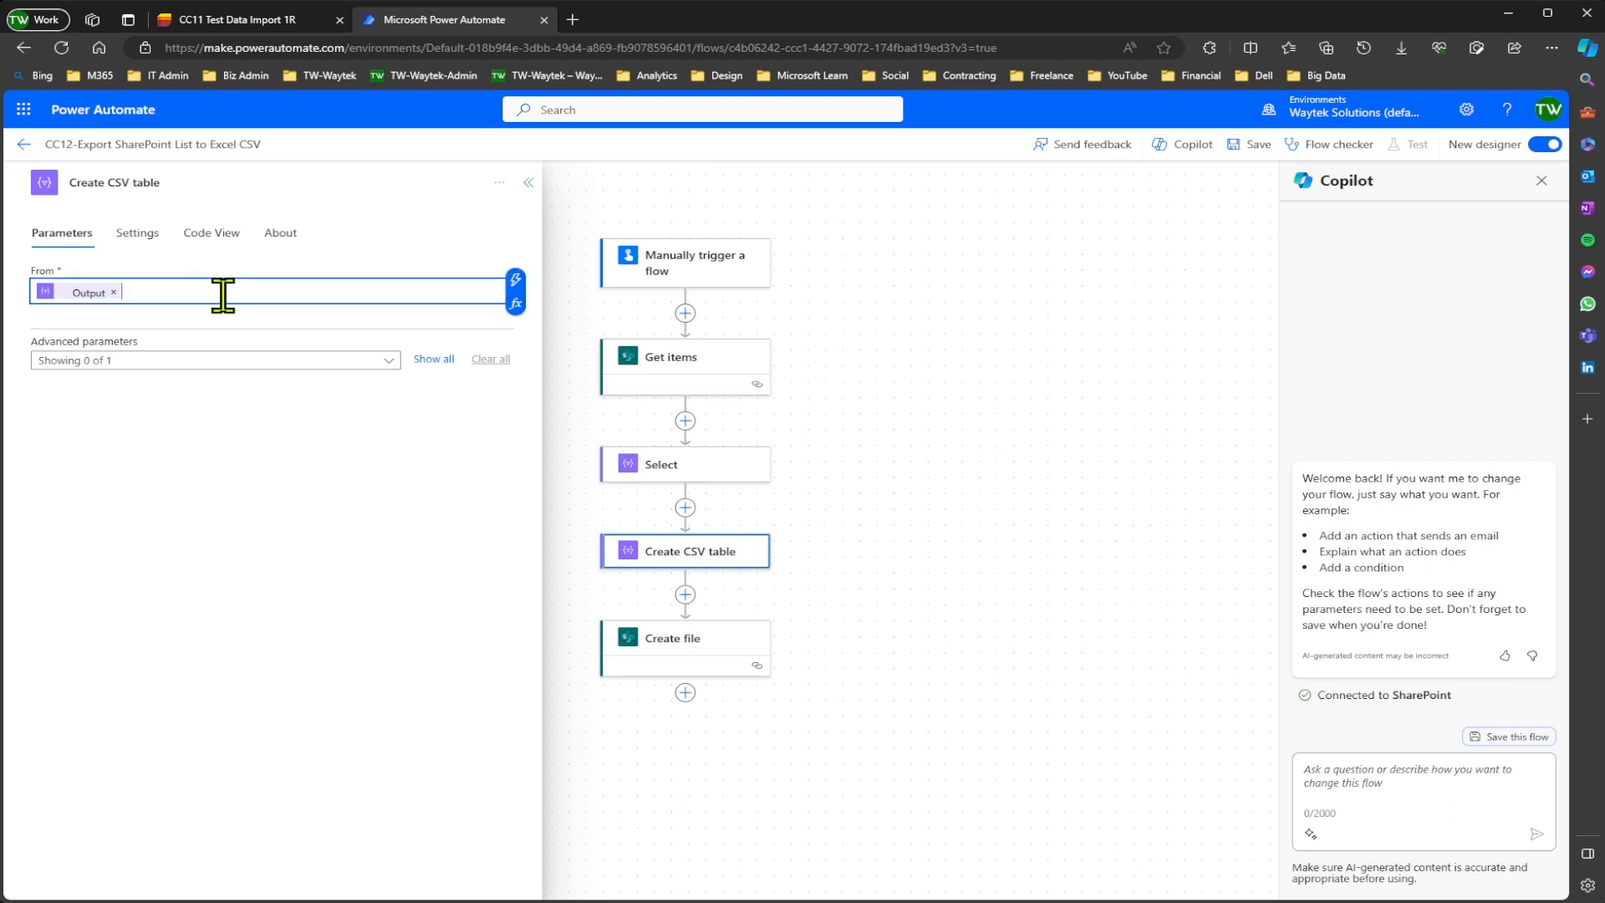
{"action": "left_click", "coordinate": [513, 282]}
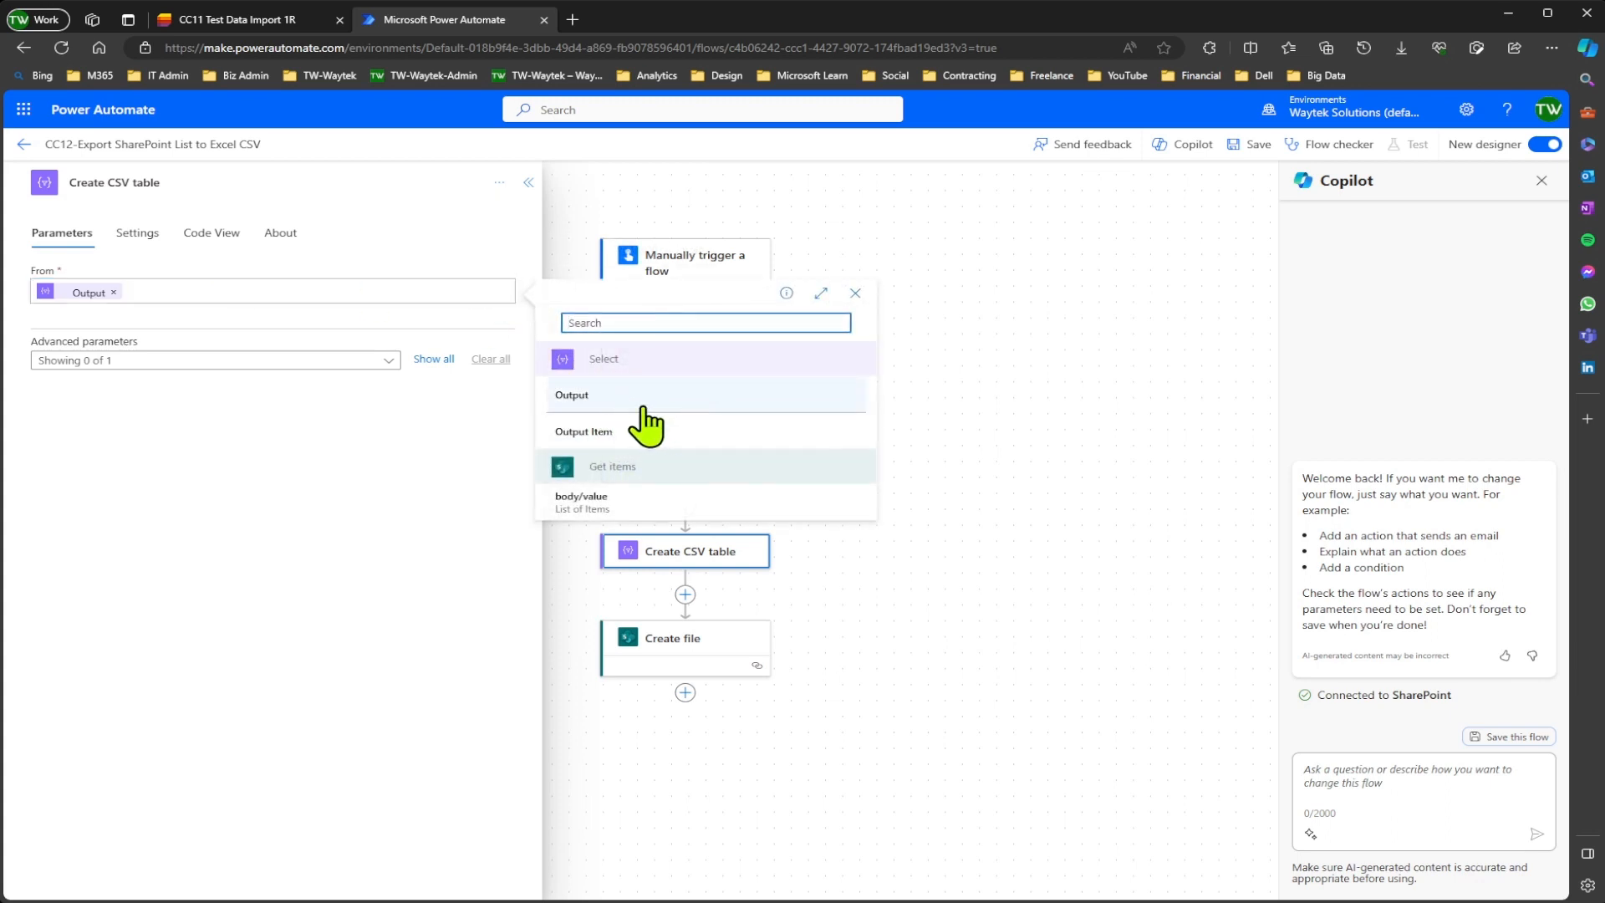
{"action": "left_click", "coordinate": [318, 376]}
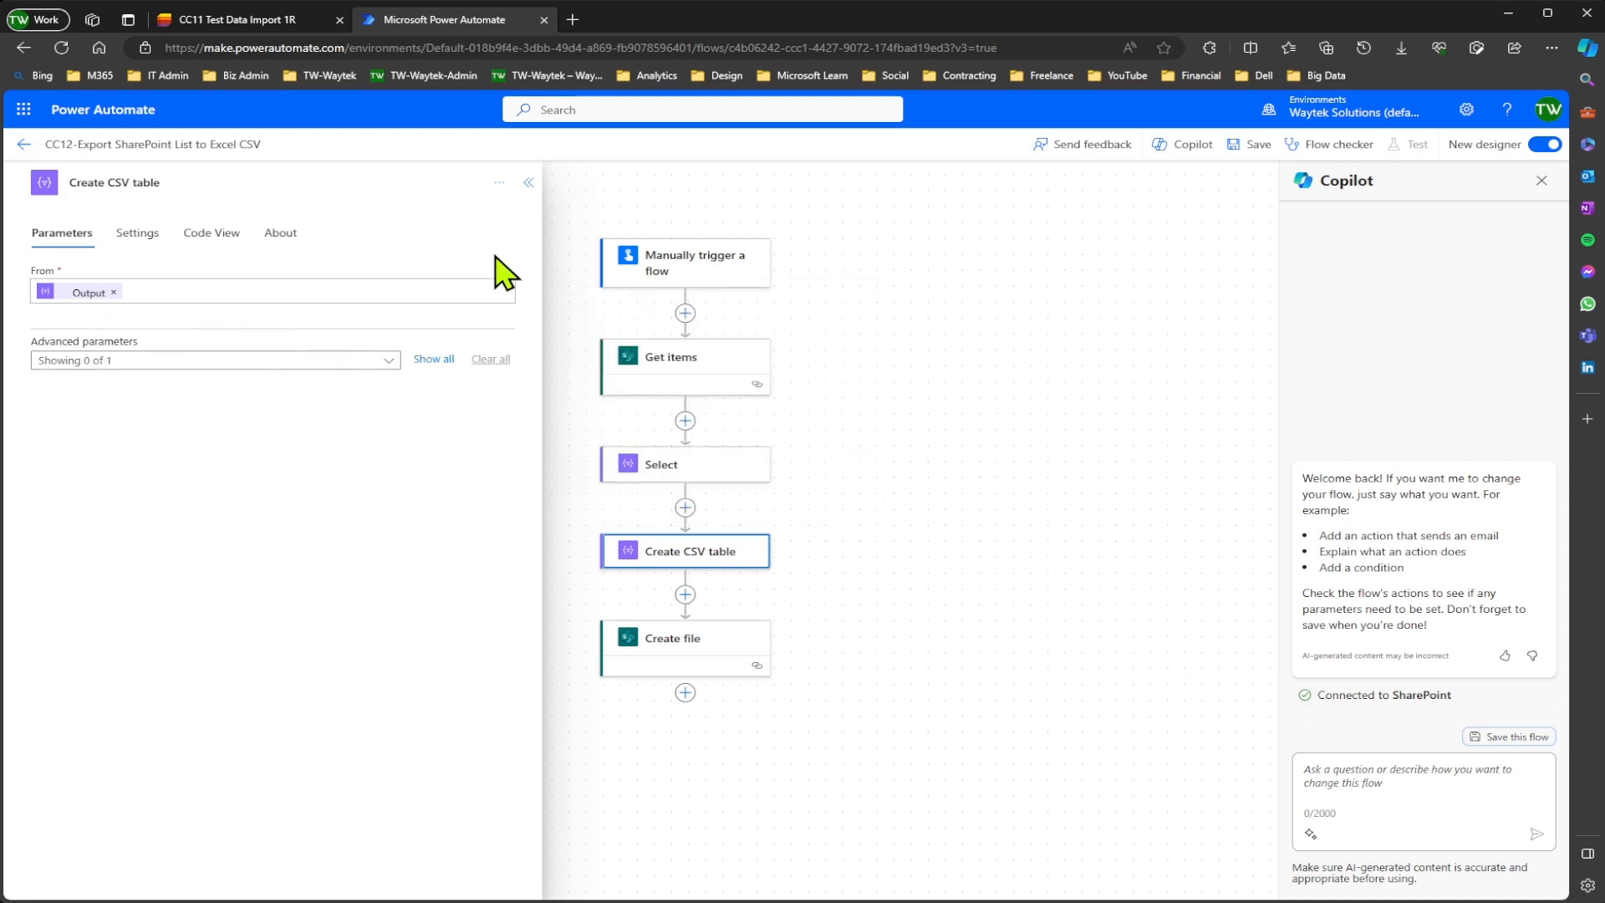
{"action": "left_click", "coordinate": [529, 182]}
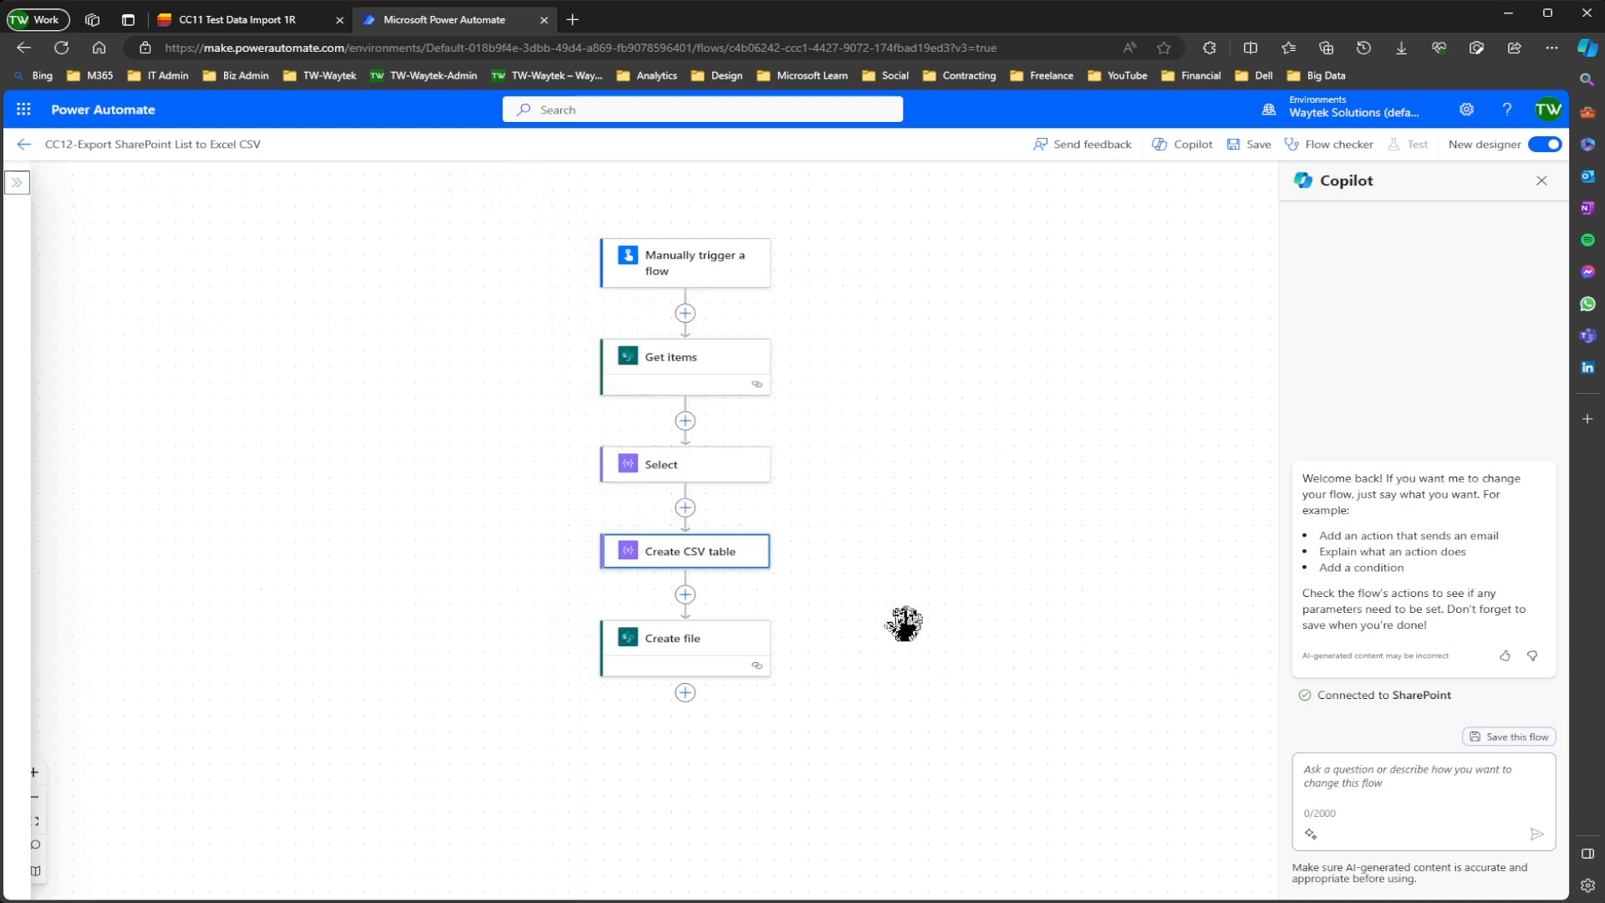
- Open the Create file action and inspect the date-time expression used in its File Name
{"action": "left_click_drag", "start_coordinate": [906, 624], "coordinate": [861, 562]}
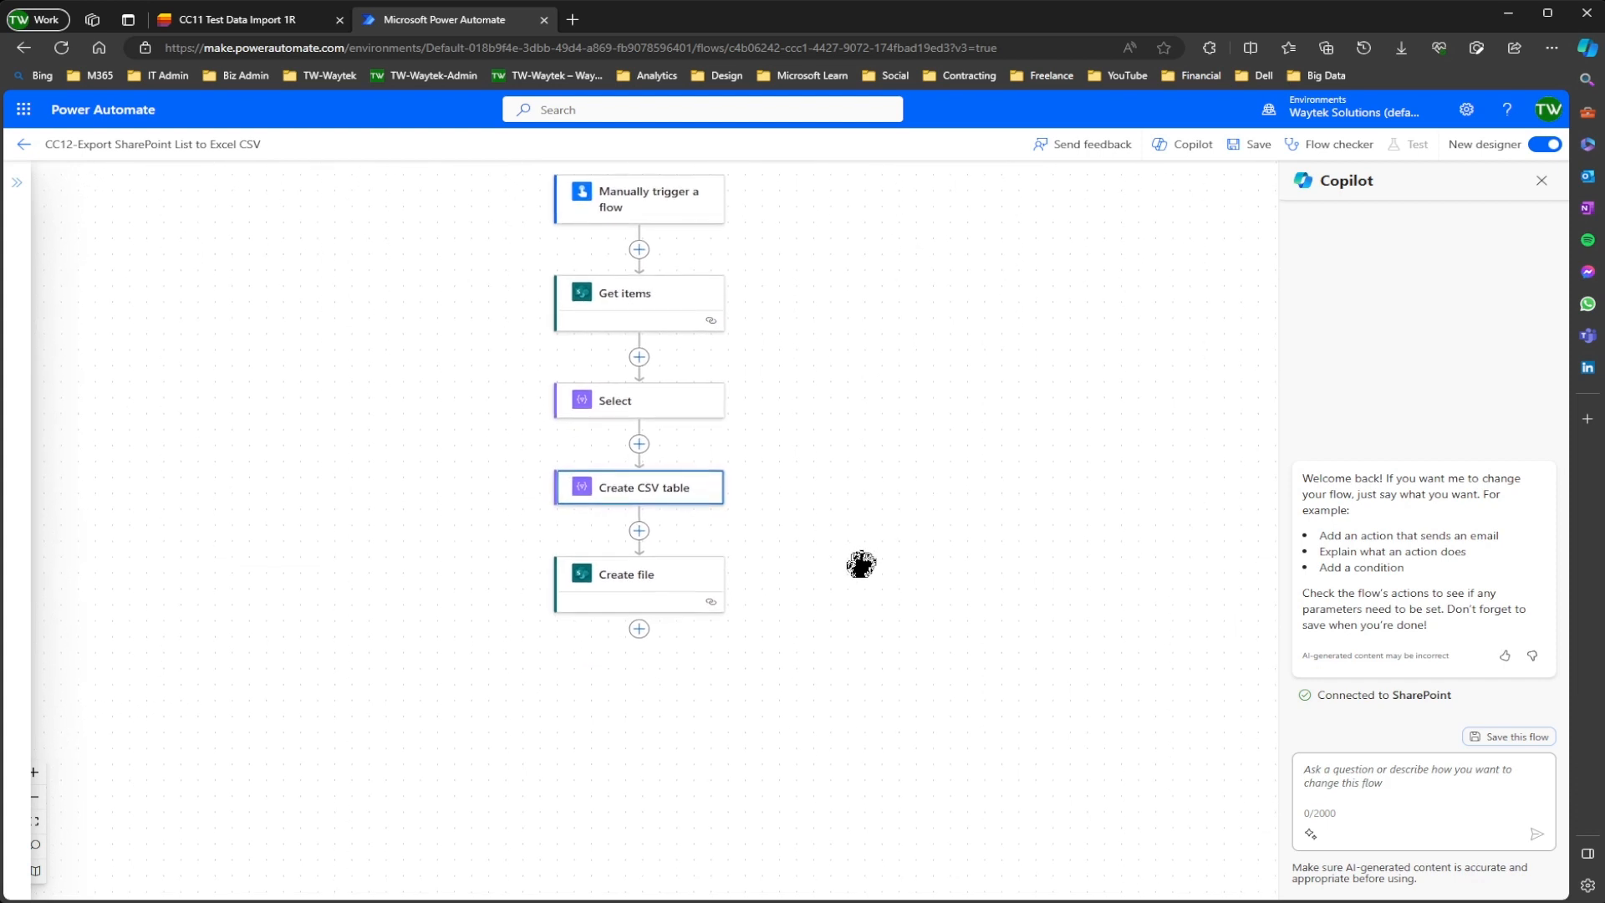
{"action": "left_click", "coordinate": [666, 592]}
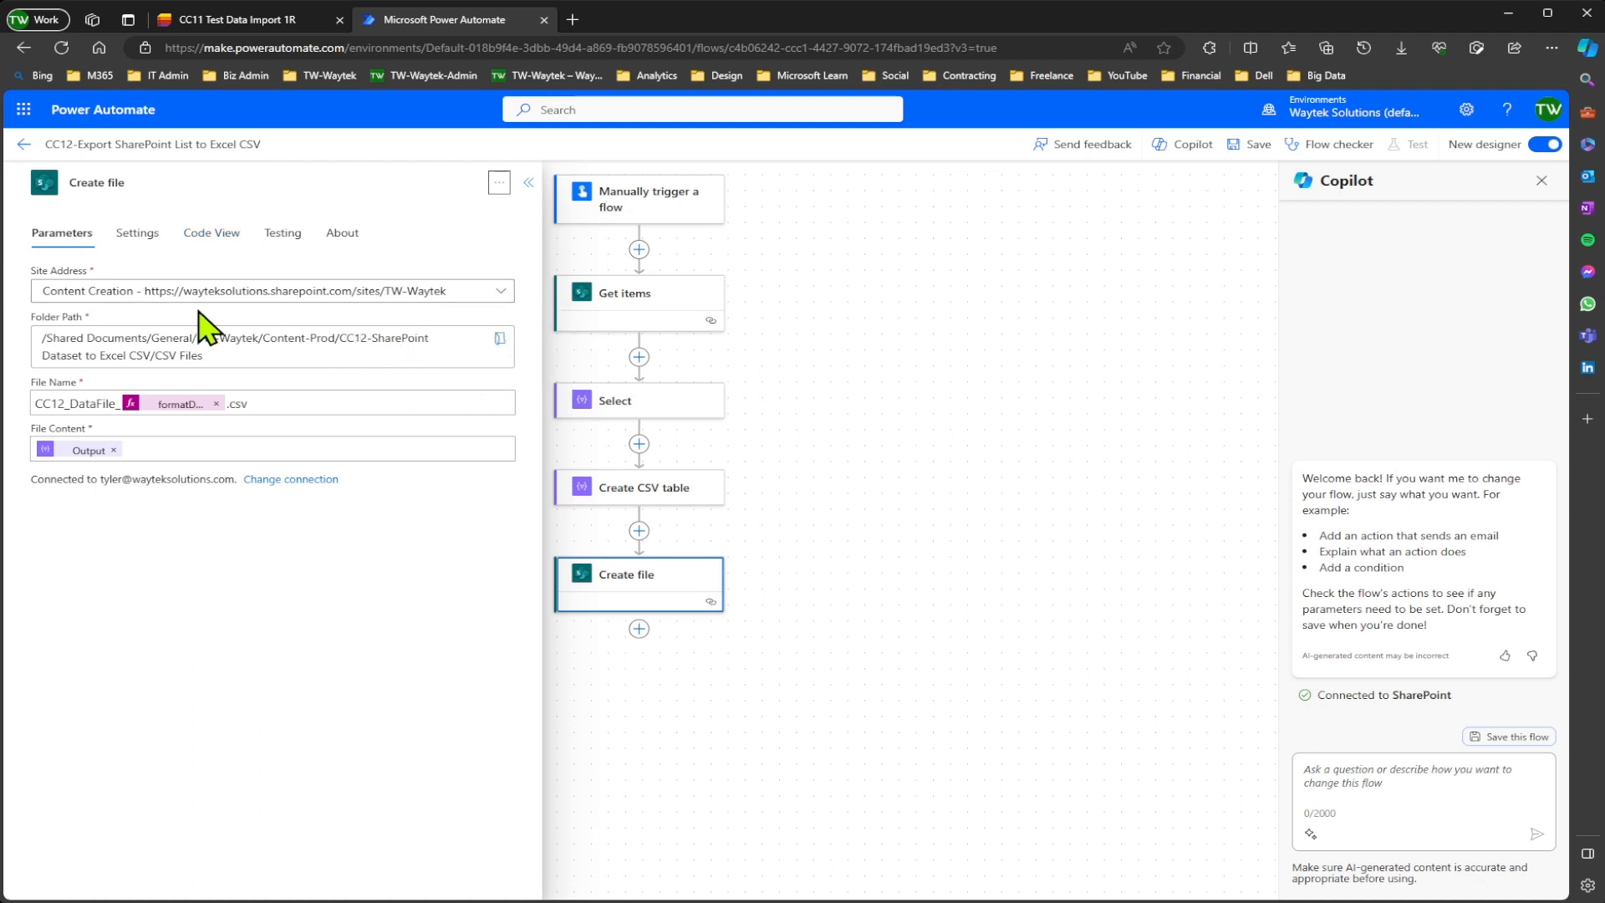
{"action": "left_click", "coordinate": [296, 408]}
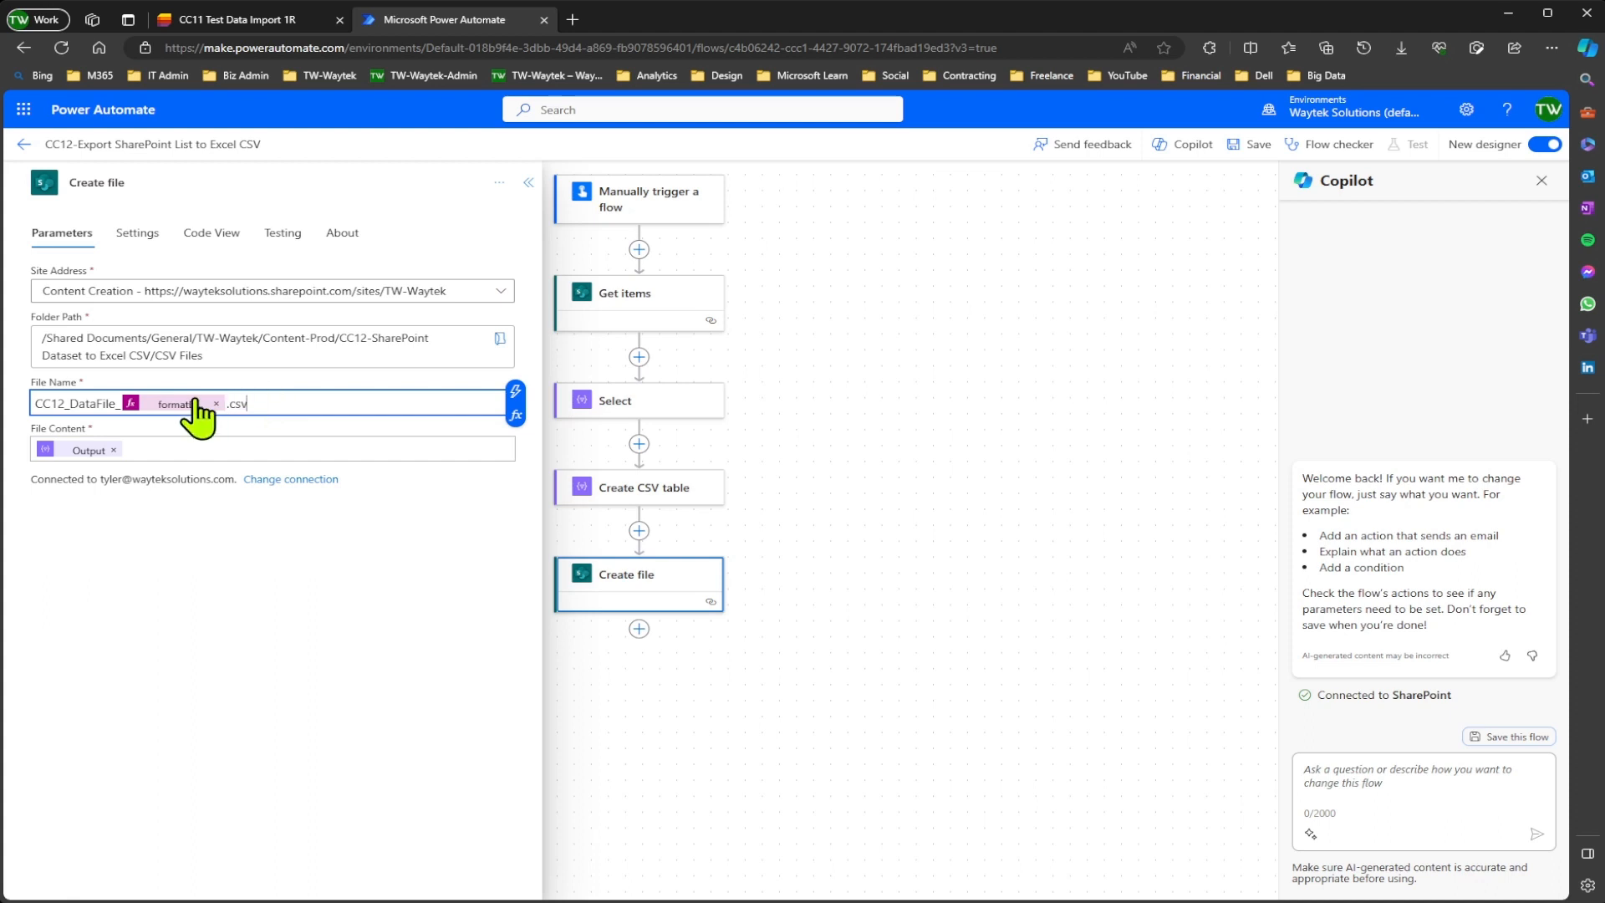
{"action": "left_click", "coordinate": [176, 404]}
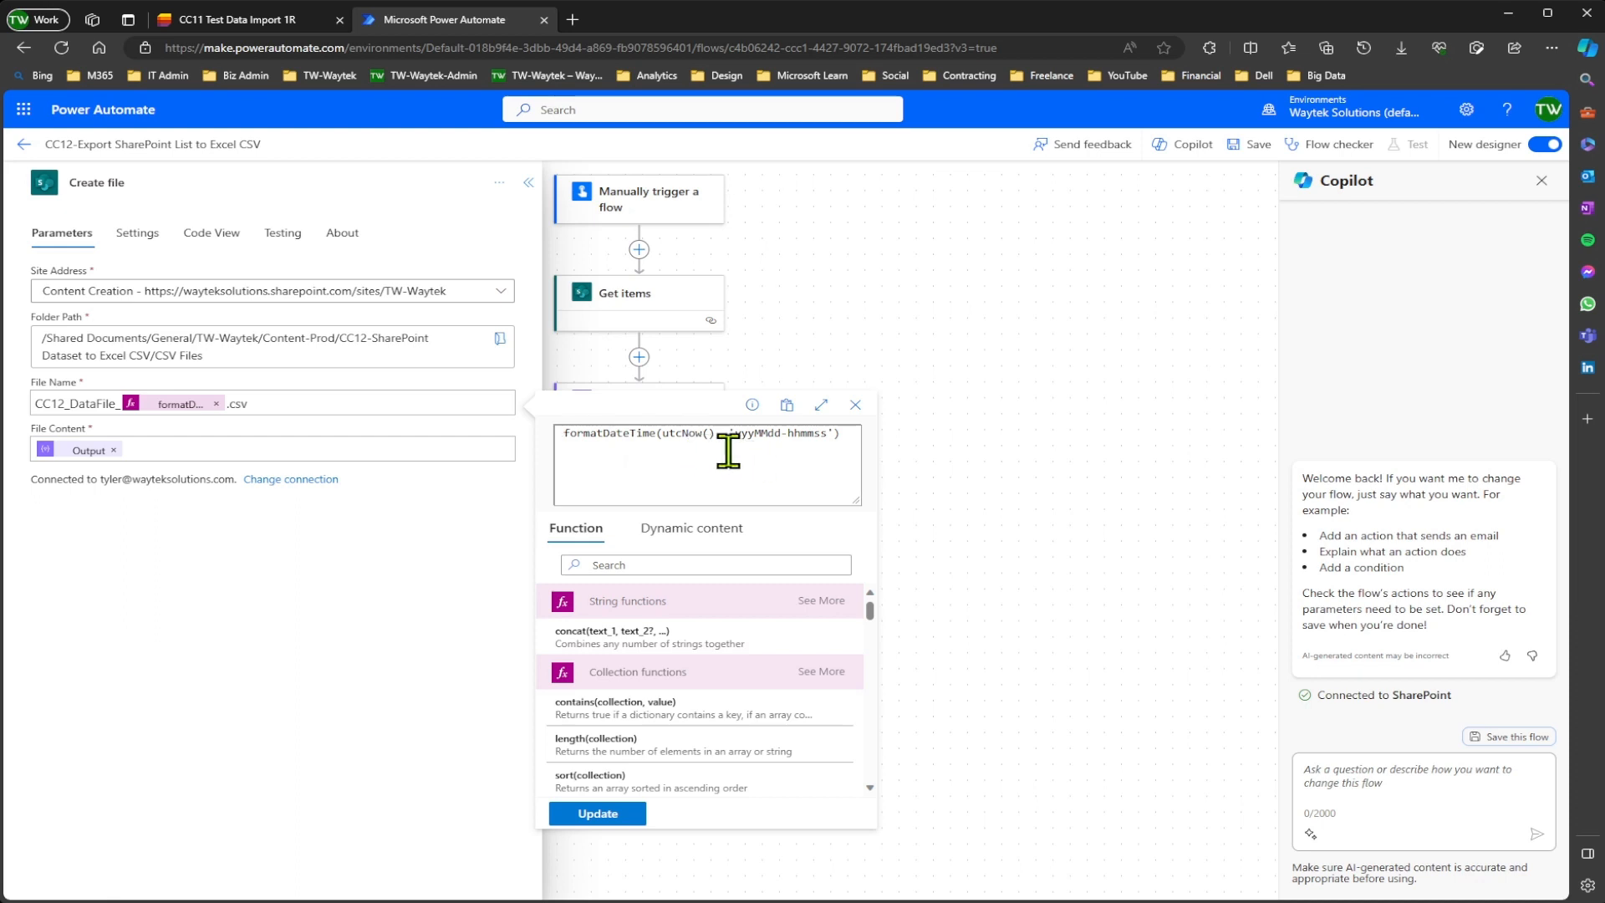
{"action": "left_click", "coordinate": [773, 456]}
{"action": "left_click", "coordinate": [854, 405]}
- Examine the dynamic content available for the Create file action's File Content, and collapse the action's details
{"action": "left_click", "coordinate": [215, 455]}
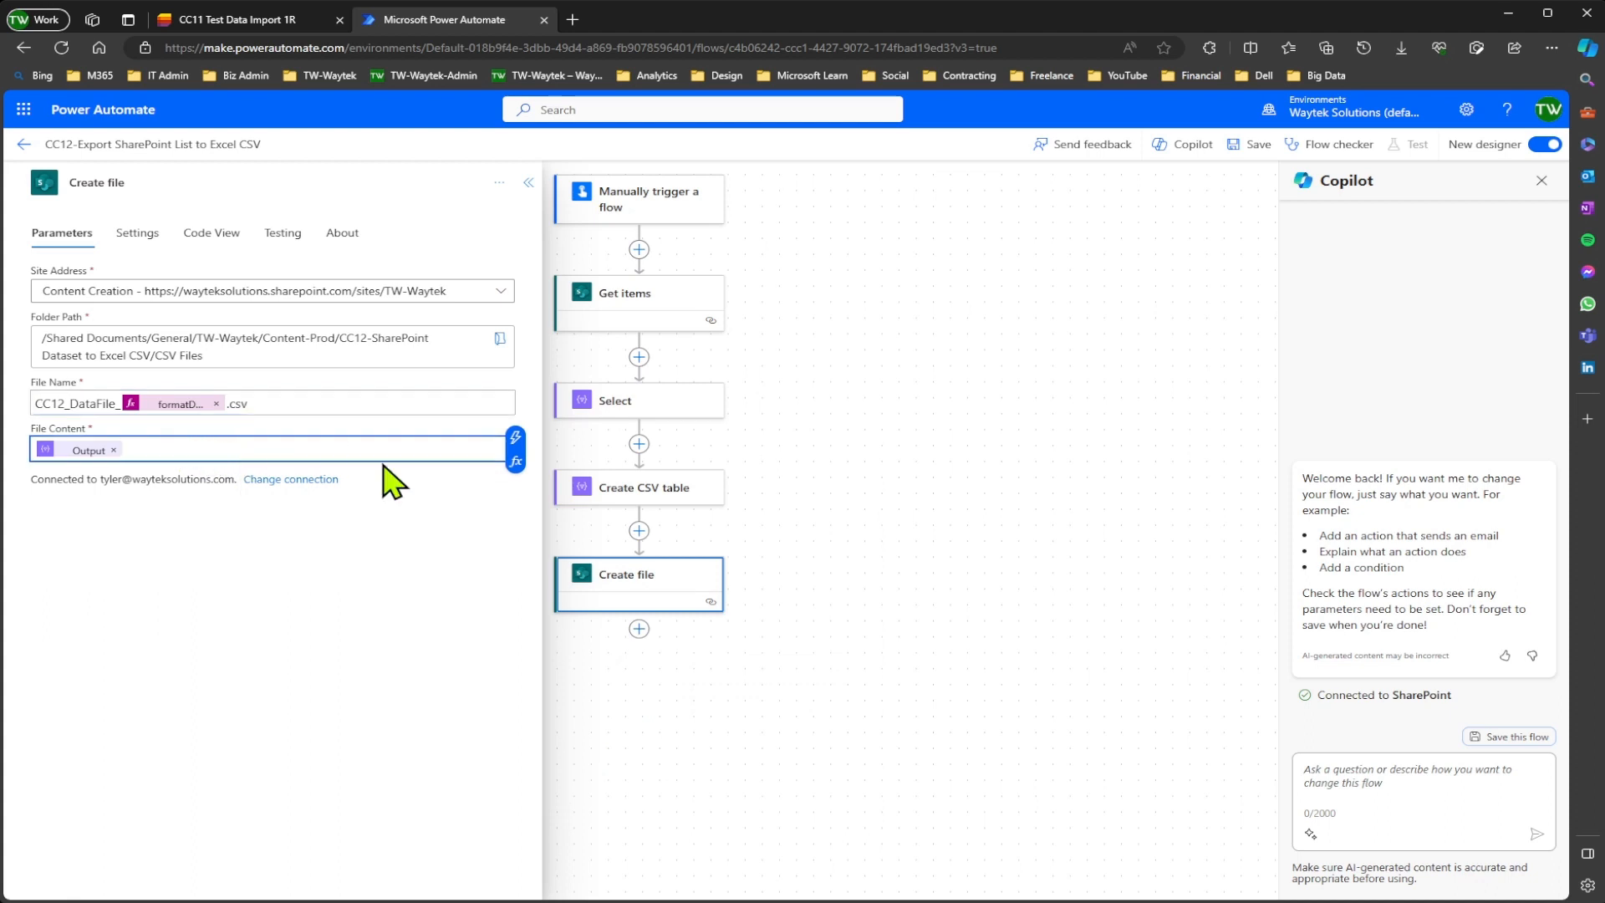
{"action": "left_click", "coordinate": [516, 439]}
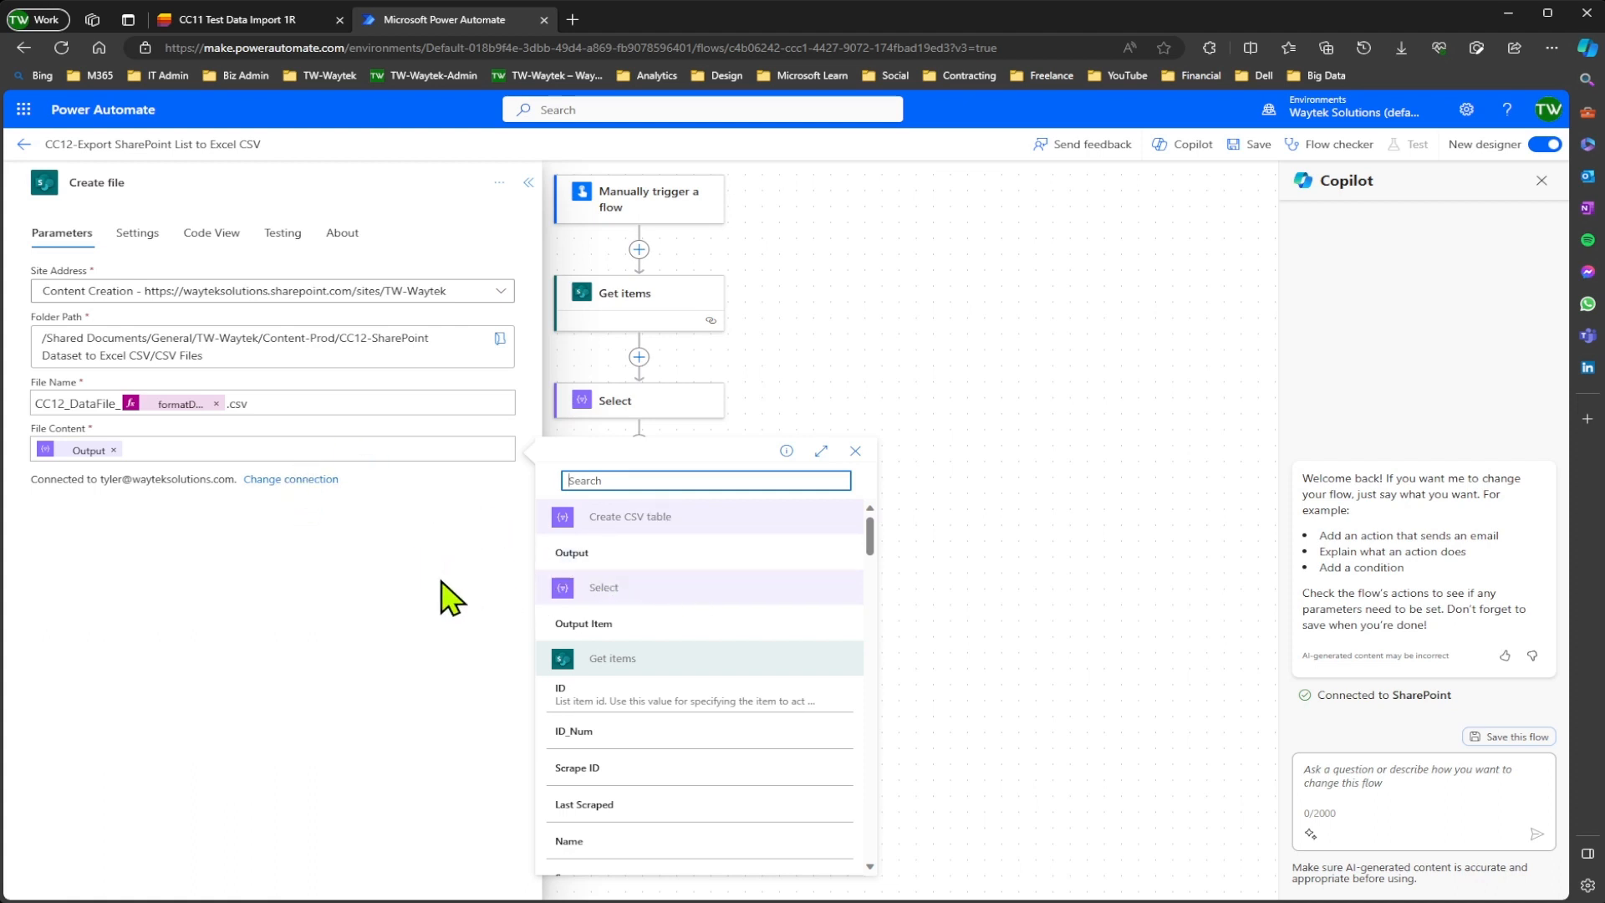
{"action": "left_click", "coordinate": [857, 454]}
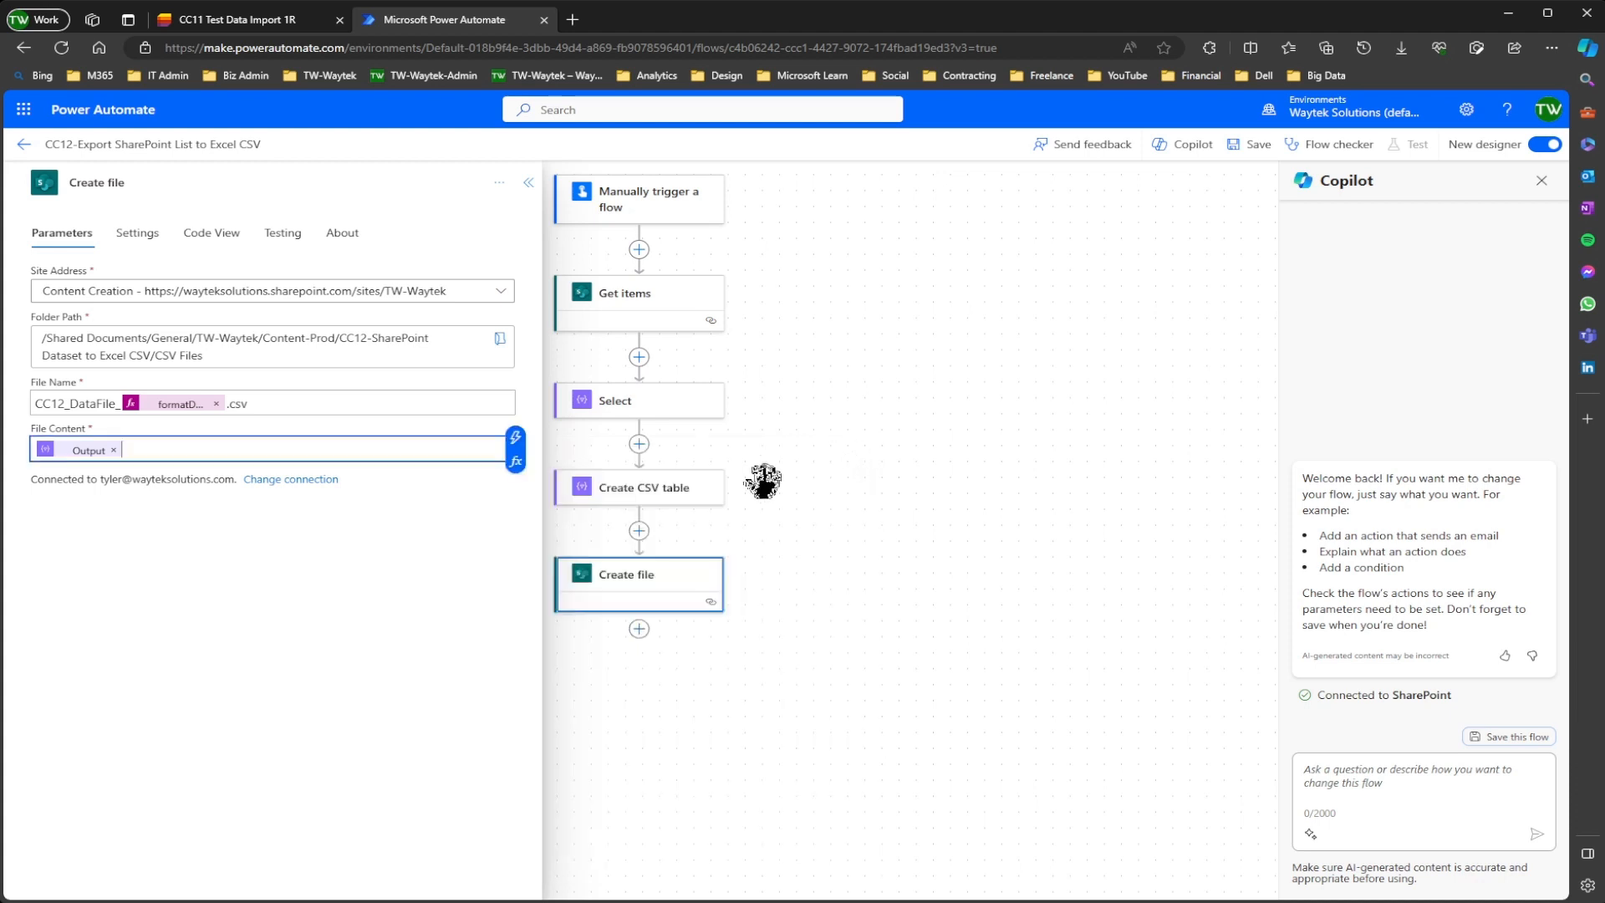
{"action": "left_click", "coordinate": [464, 585]}
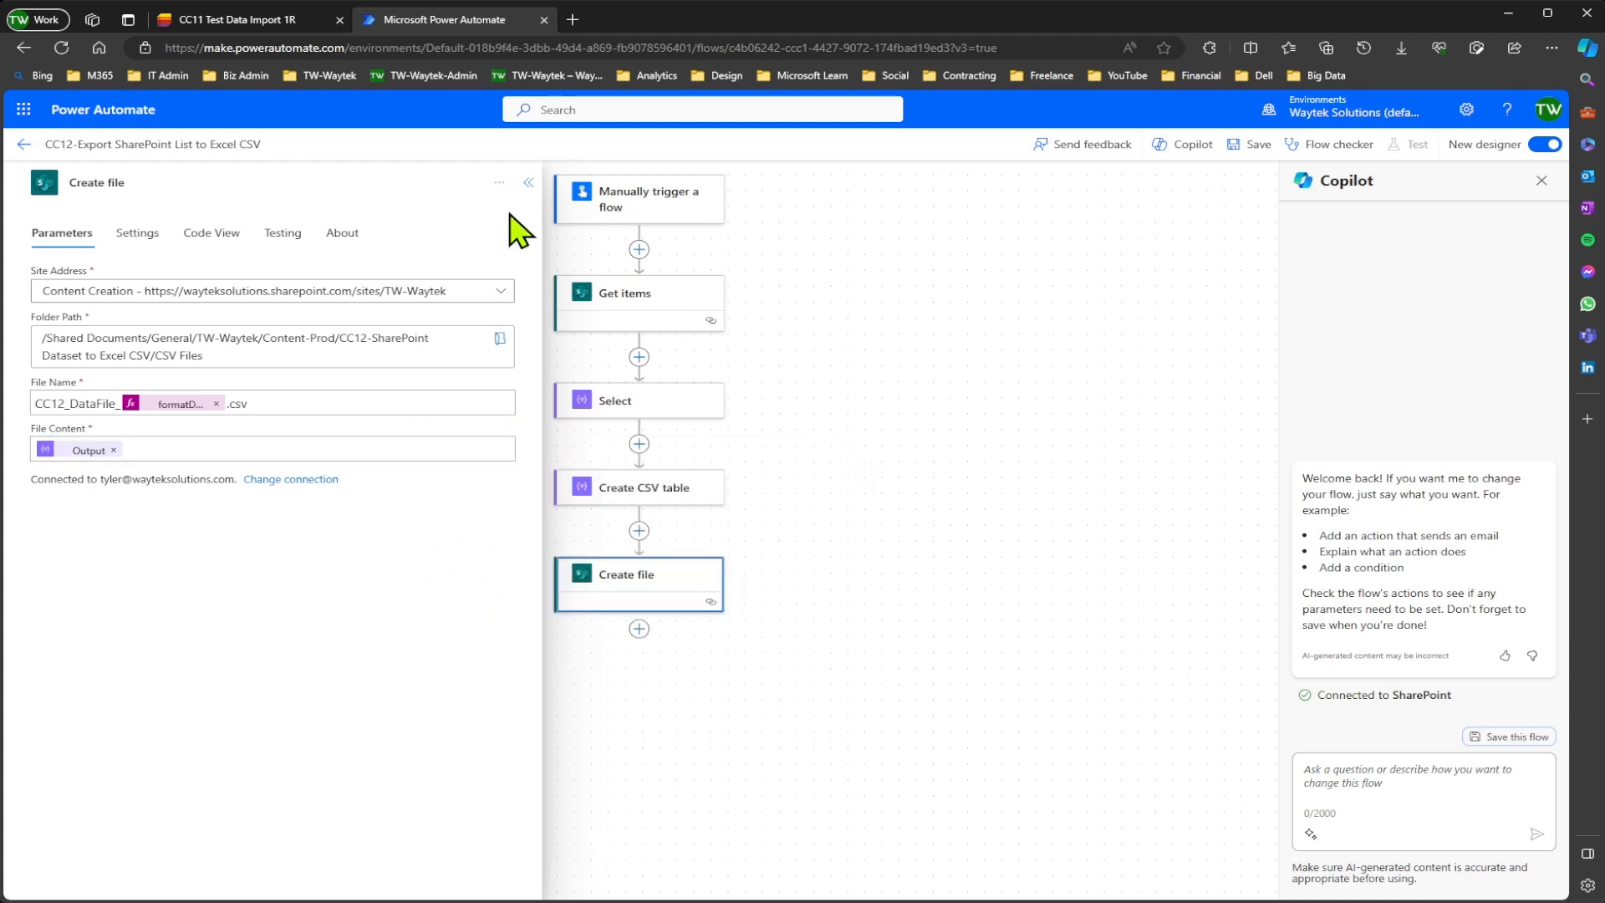
{"action": "left_click", "coordinate": [528, 182]}
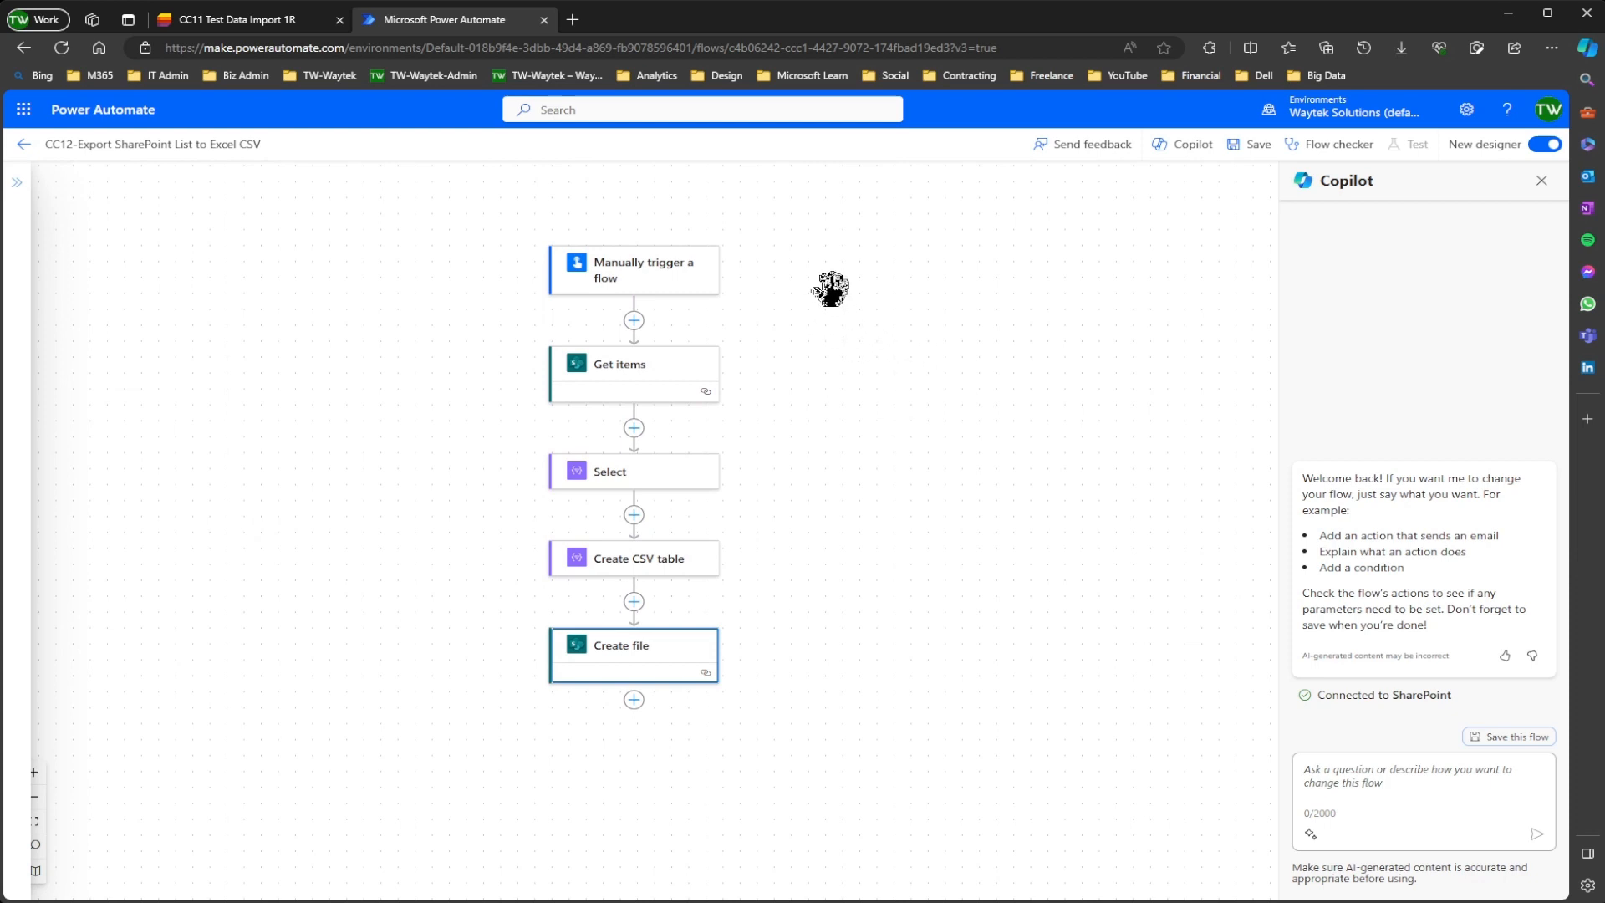
- Save the flow, run it as a manual test, and finish the run dialog
{"action": "left_click", "coordinate": [1250, 145]}
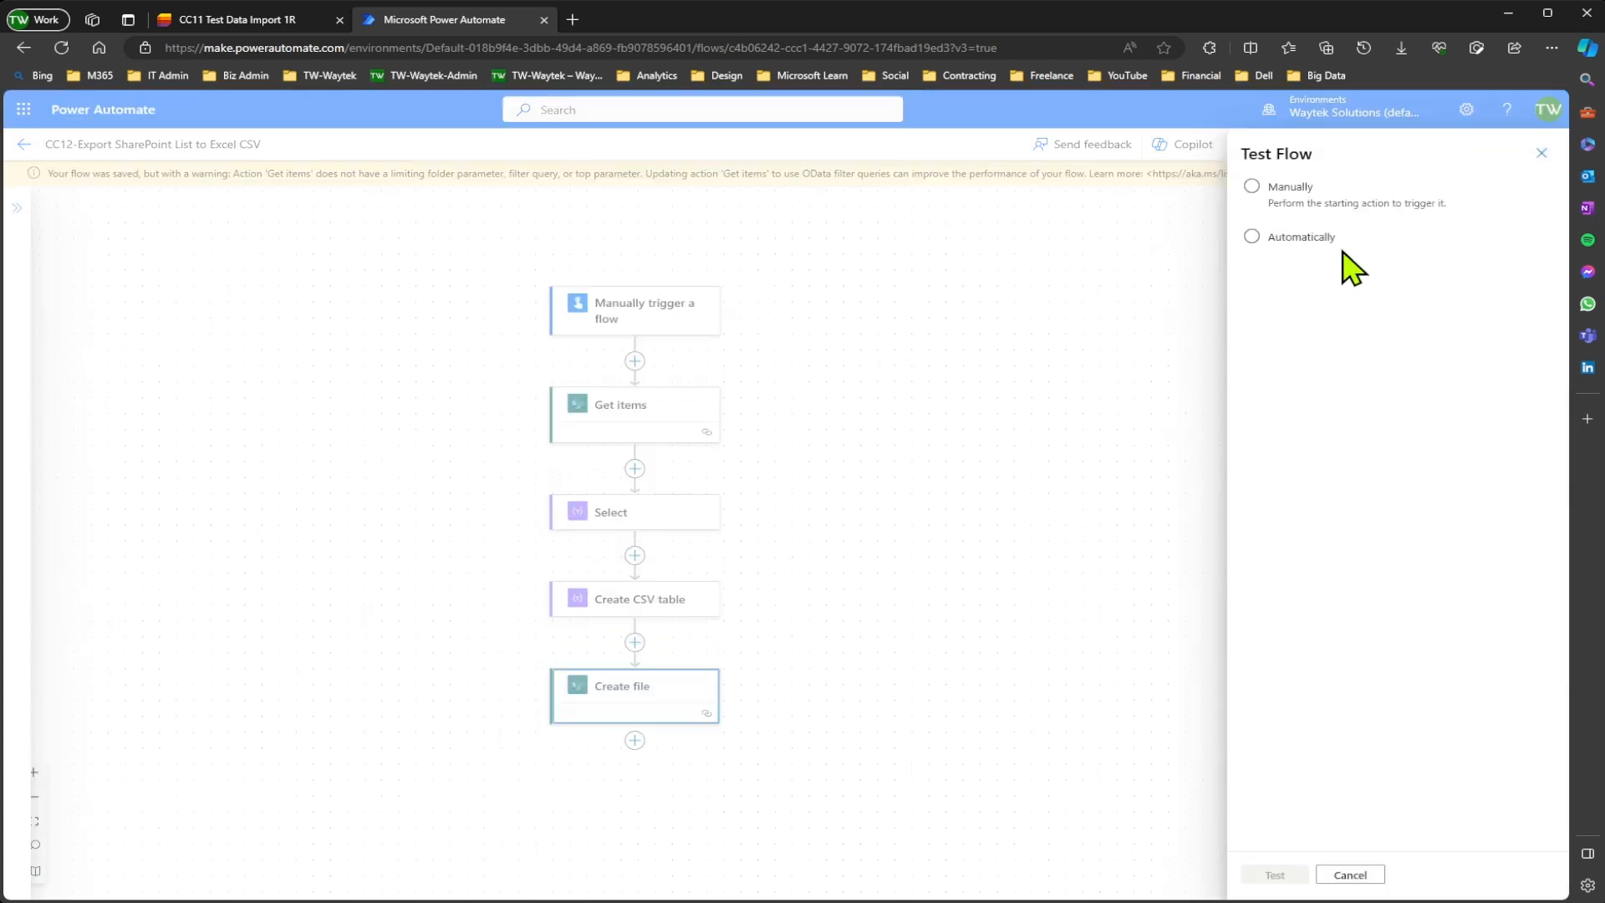
{"action": "left_click", "coordinate": [1301, 204]}
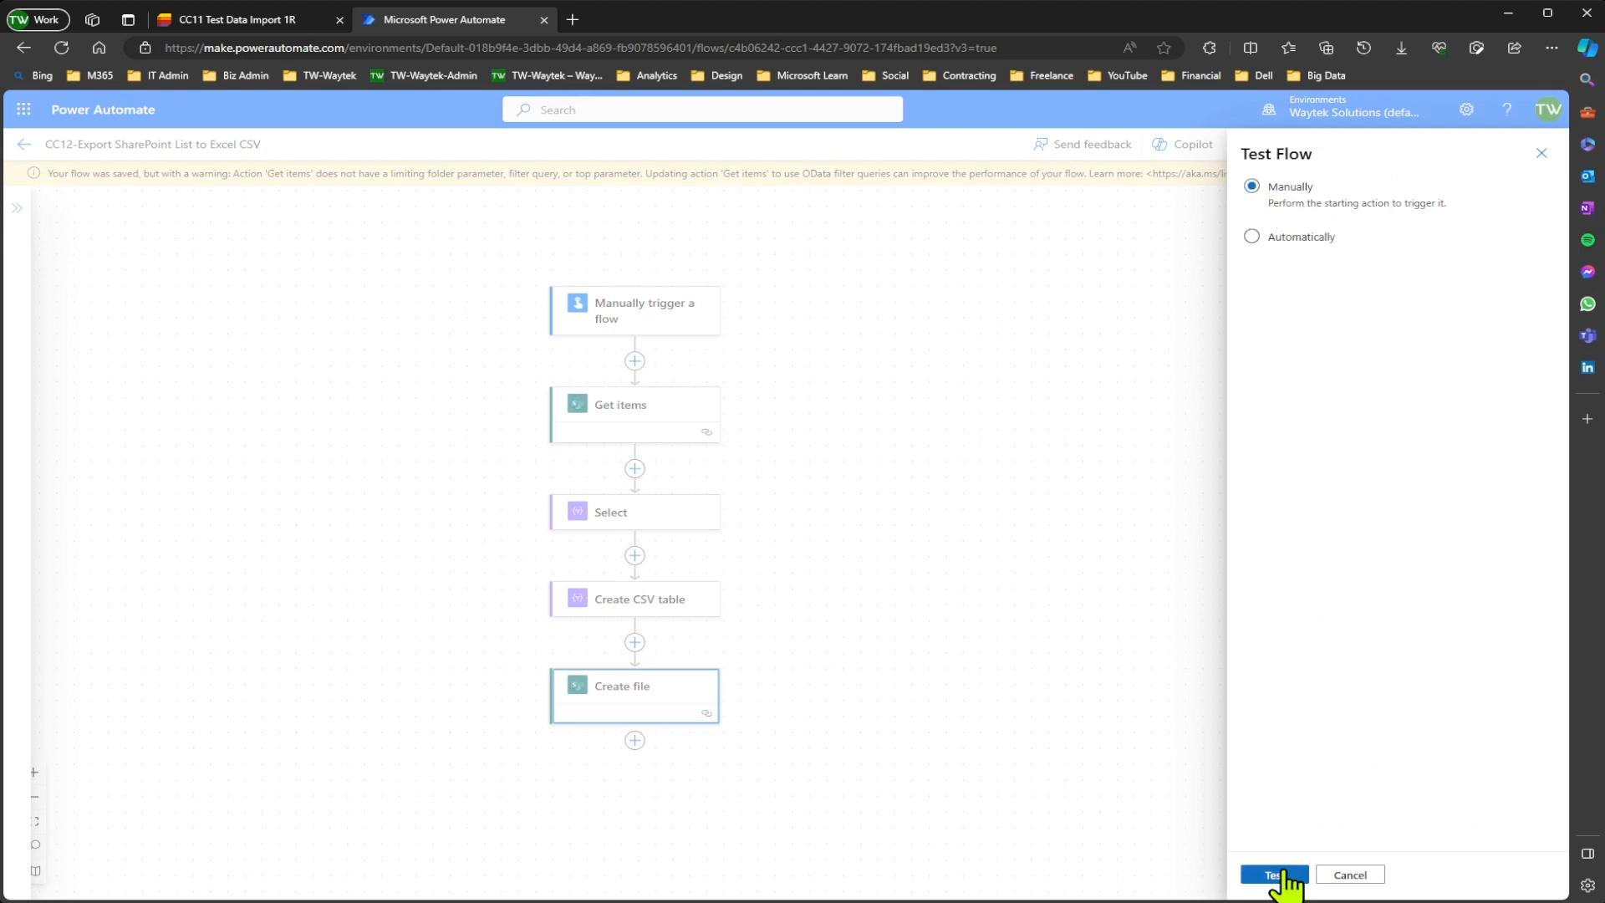
{"action": "left_click", "coordinate": [1275, 874]}
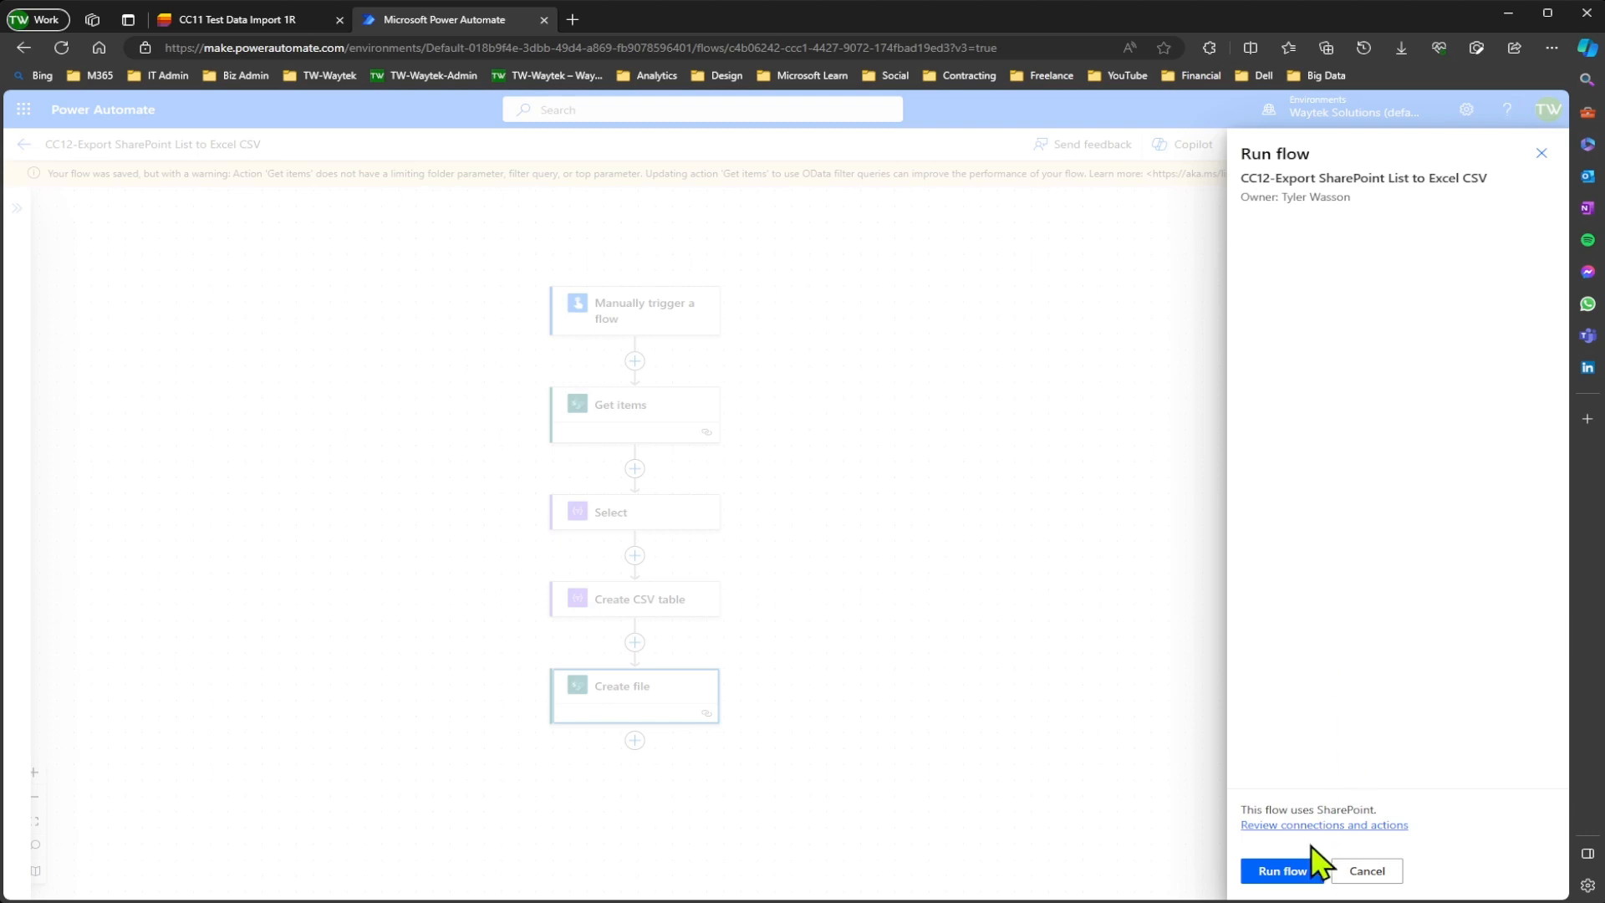
{"action": "left_click", "coordinate": [1313, 871]}
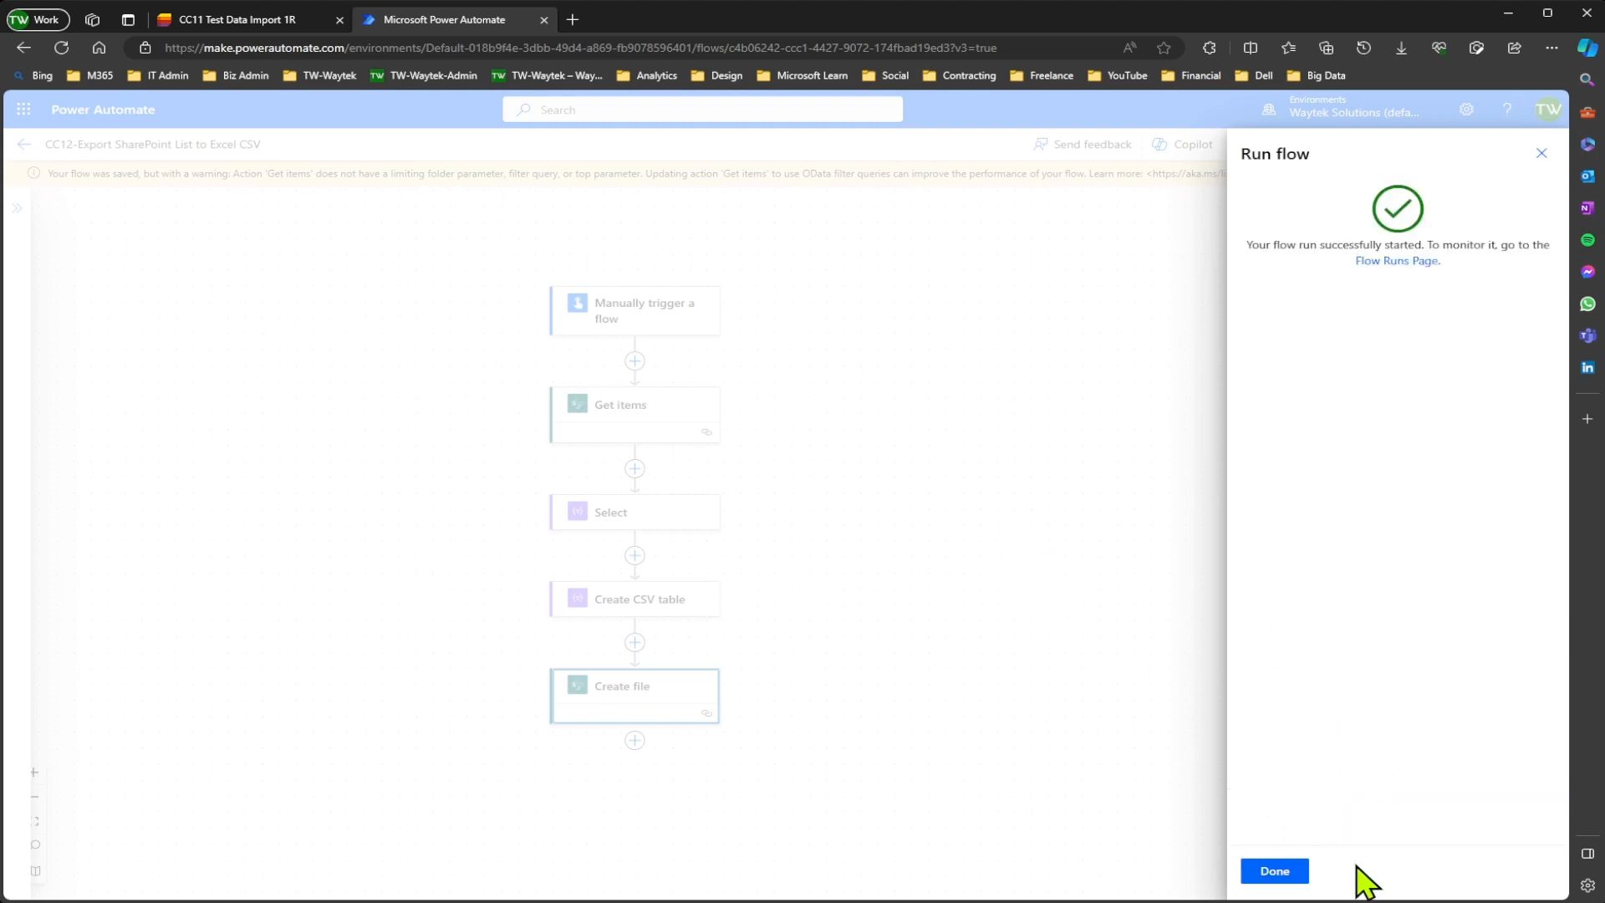
{"action": "left_click", "coordinate": [1275, 871]}
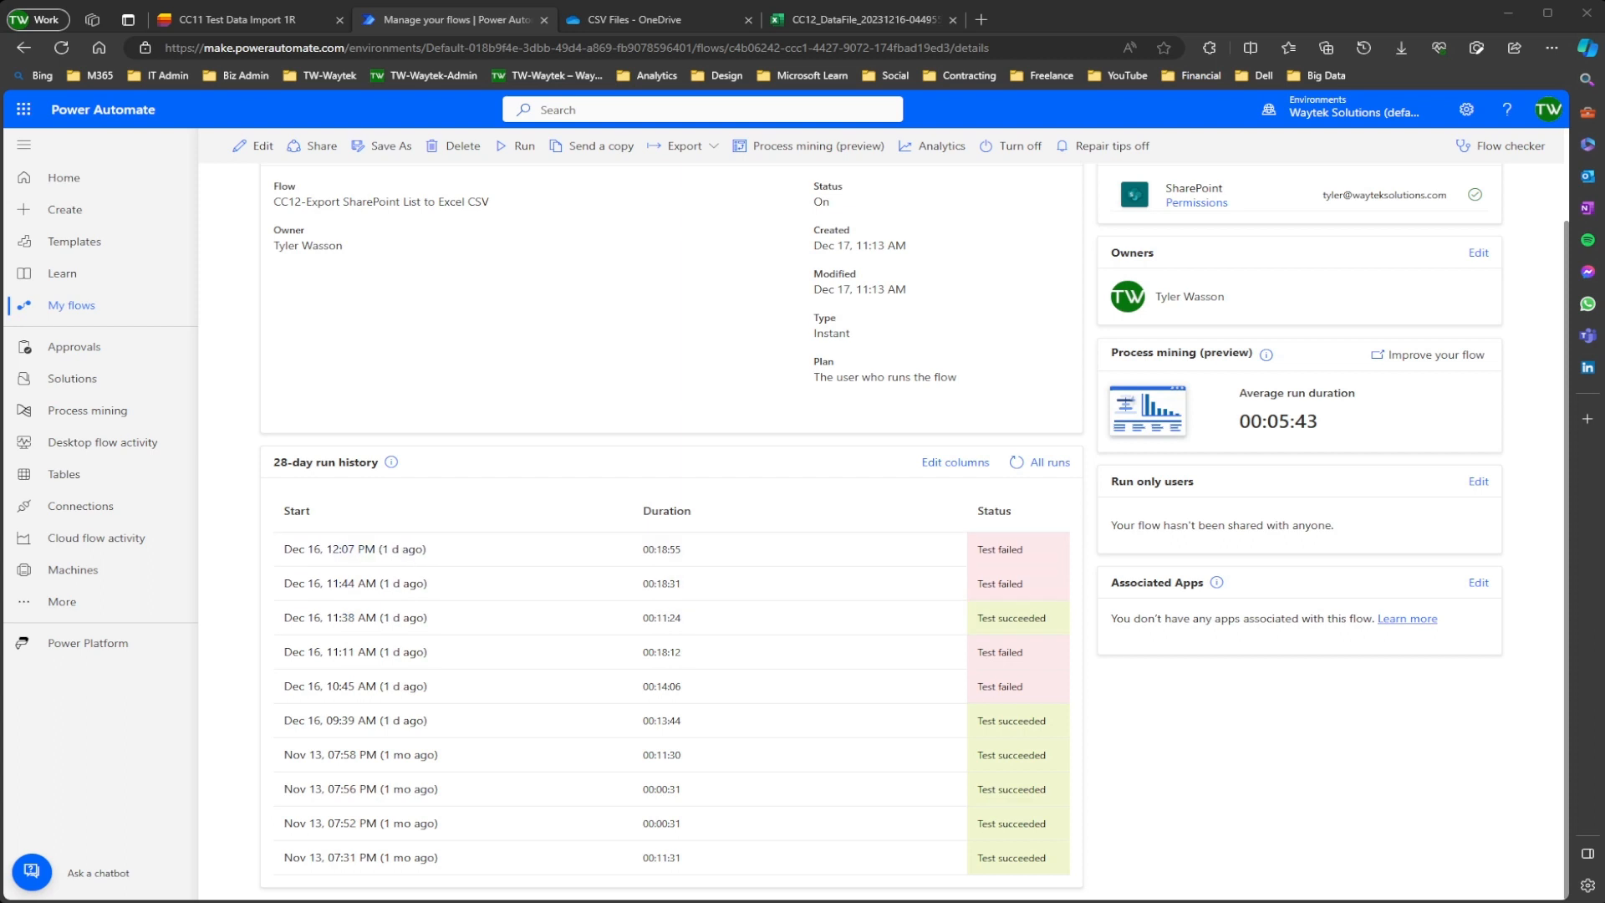
{"action": "left_click", "coordinate": [710, 19]}
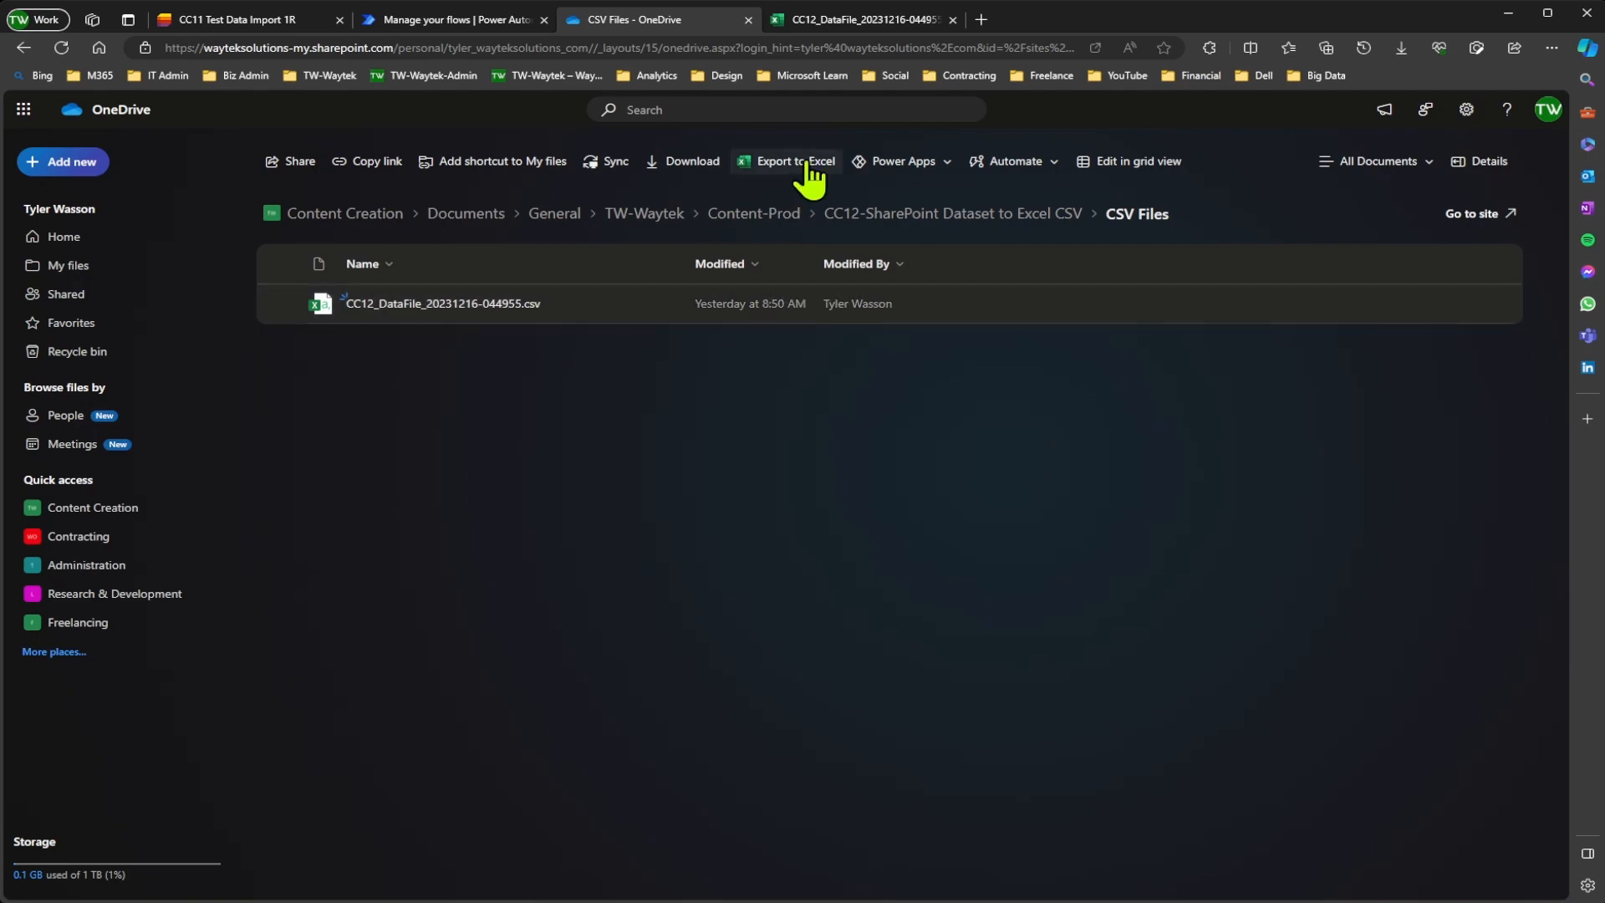
{"action": "left_click", "coordinate": [861, 25]}
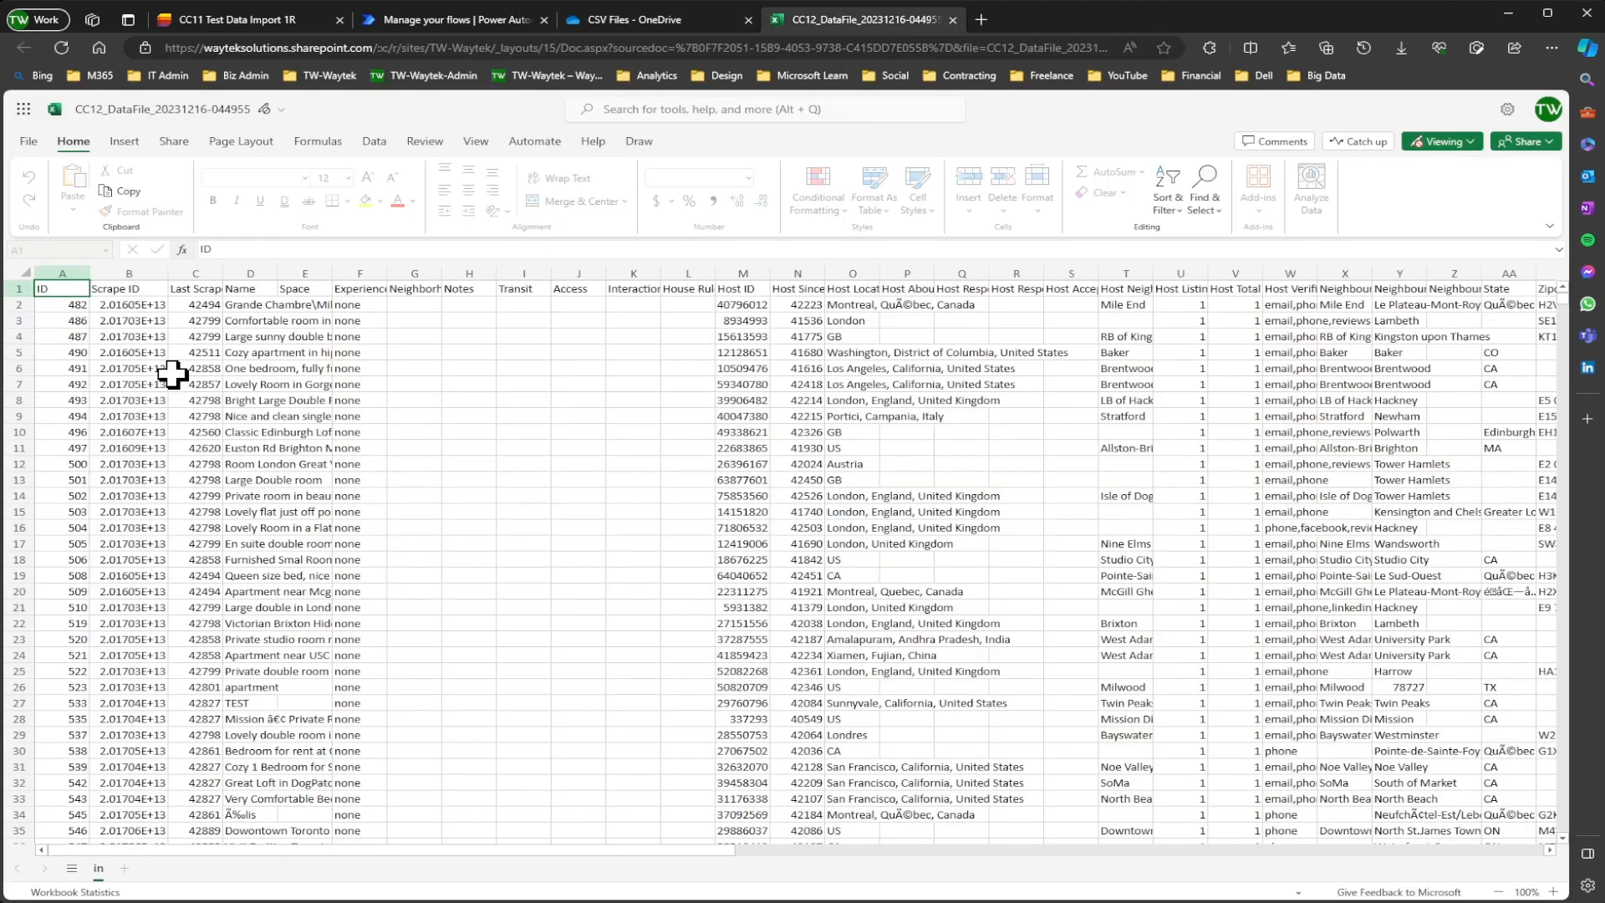
{"action": "scroll", "coordinate": [178, 376], "scroll_direction": "right", "scroll_amount": 10}
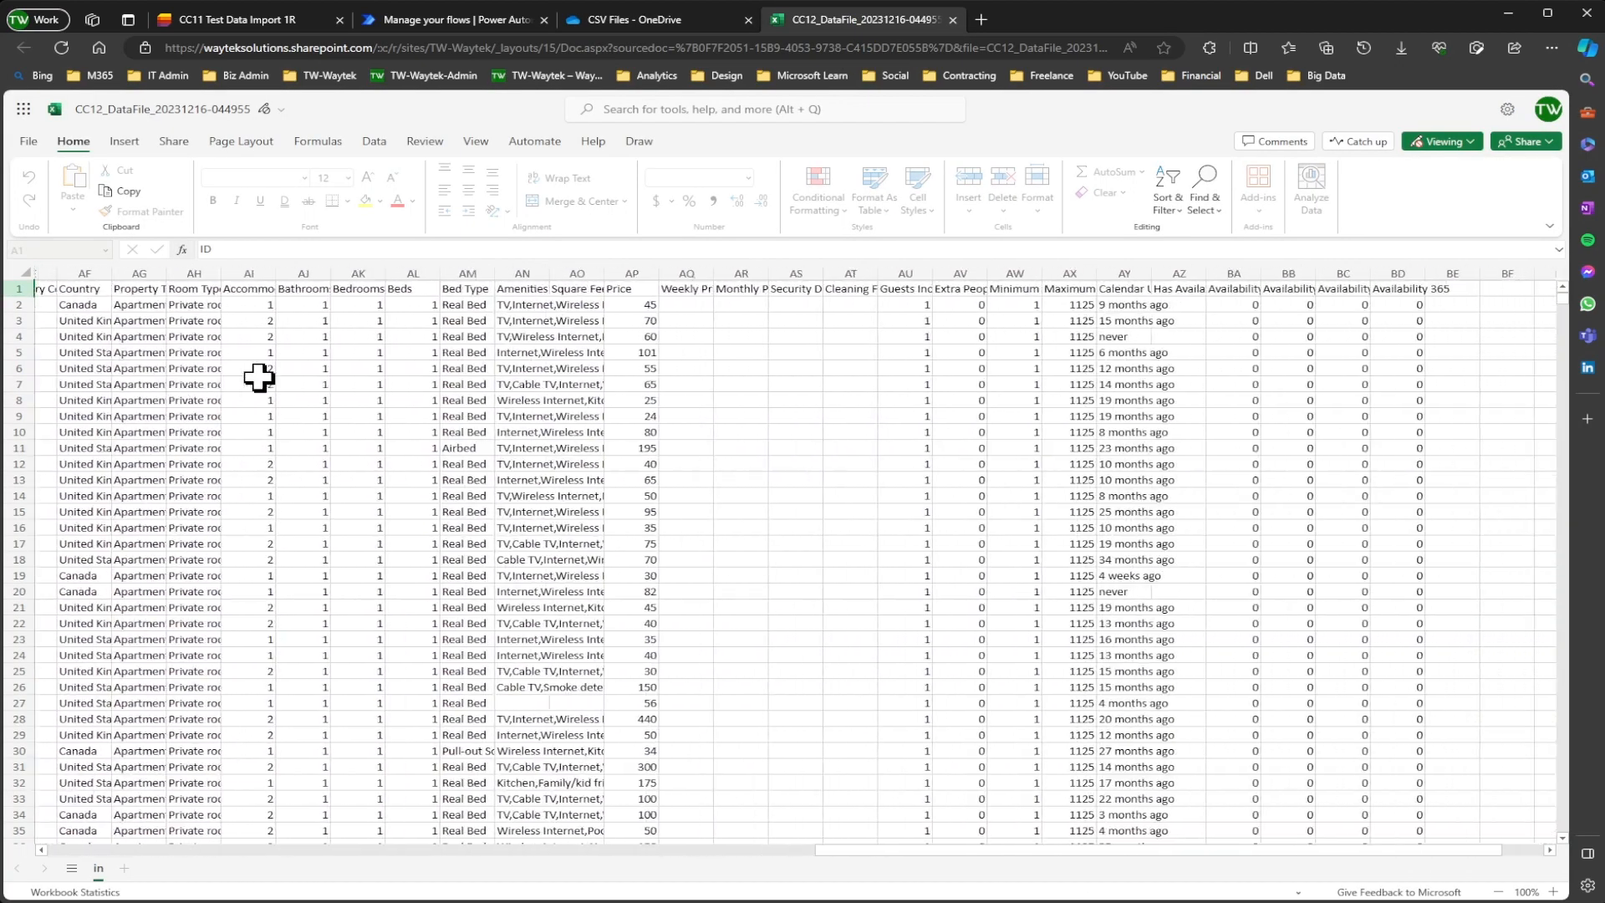
{"action": "scroll", "coordinate": [1178, 393], "scroll_direction": "left", "scroll_amount": 7}
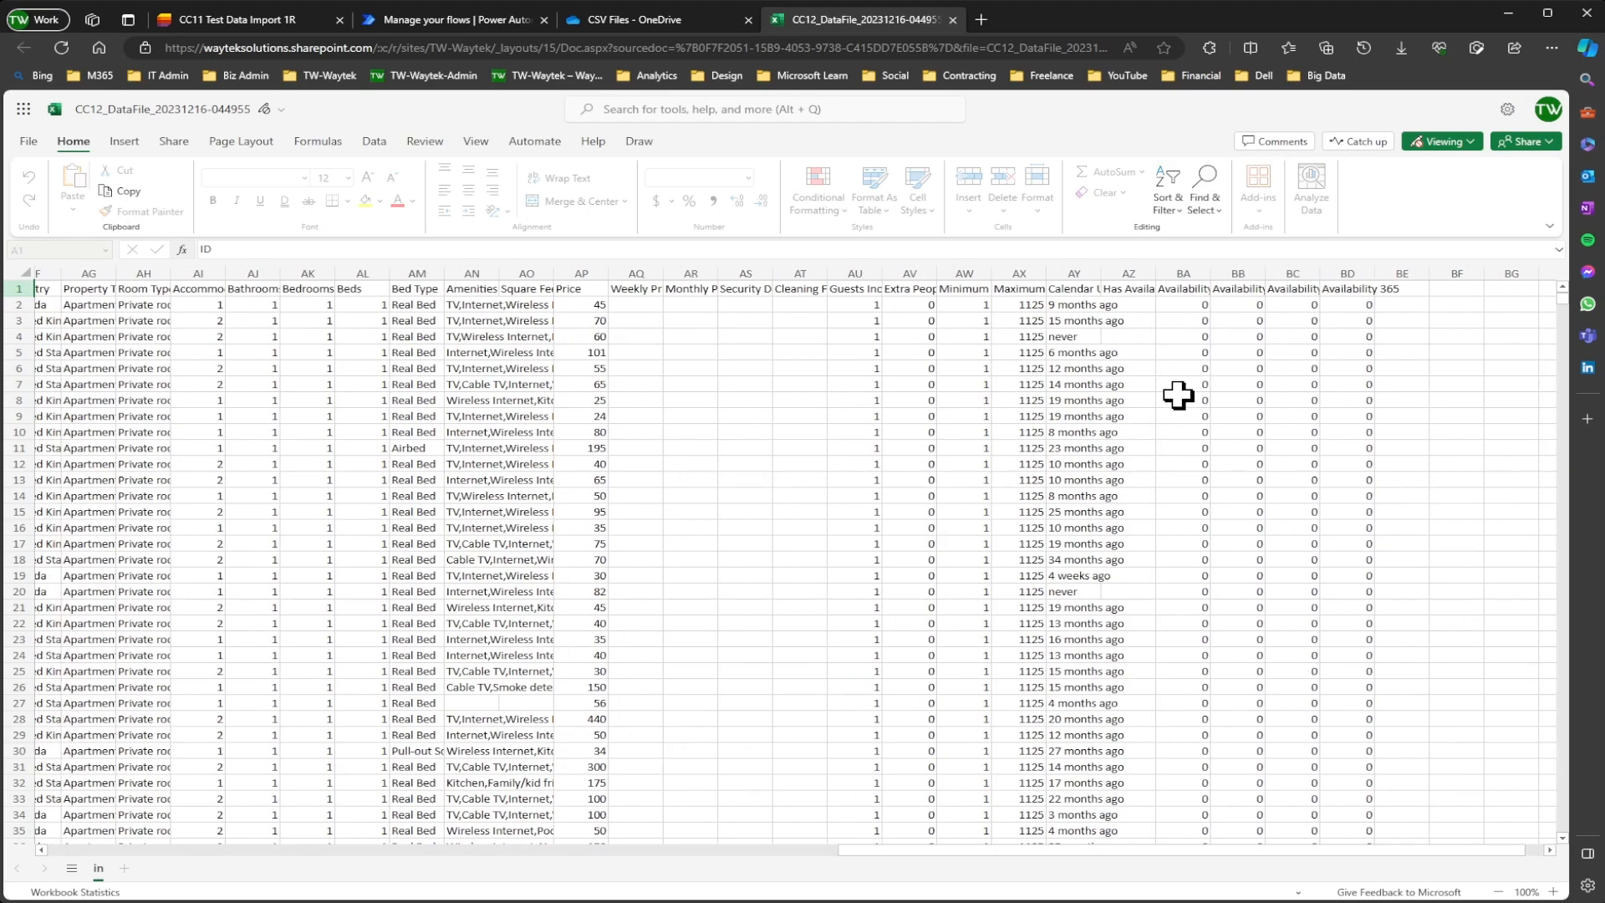
{"action": "scroll", "coordinate": [987, 410], "scroll_direction": "left", "scroll_amount": 3}
{"action": "left_click", "coordinate": [380, 430]}
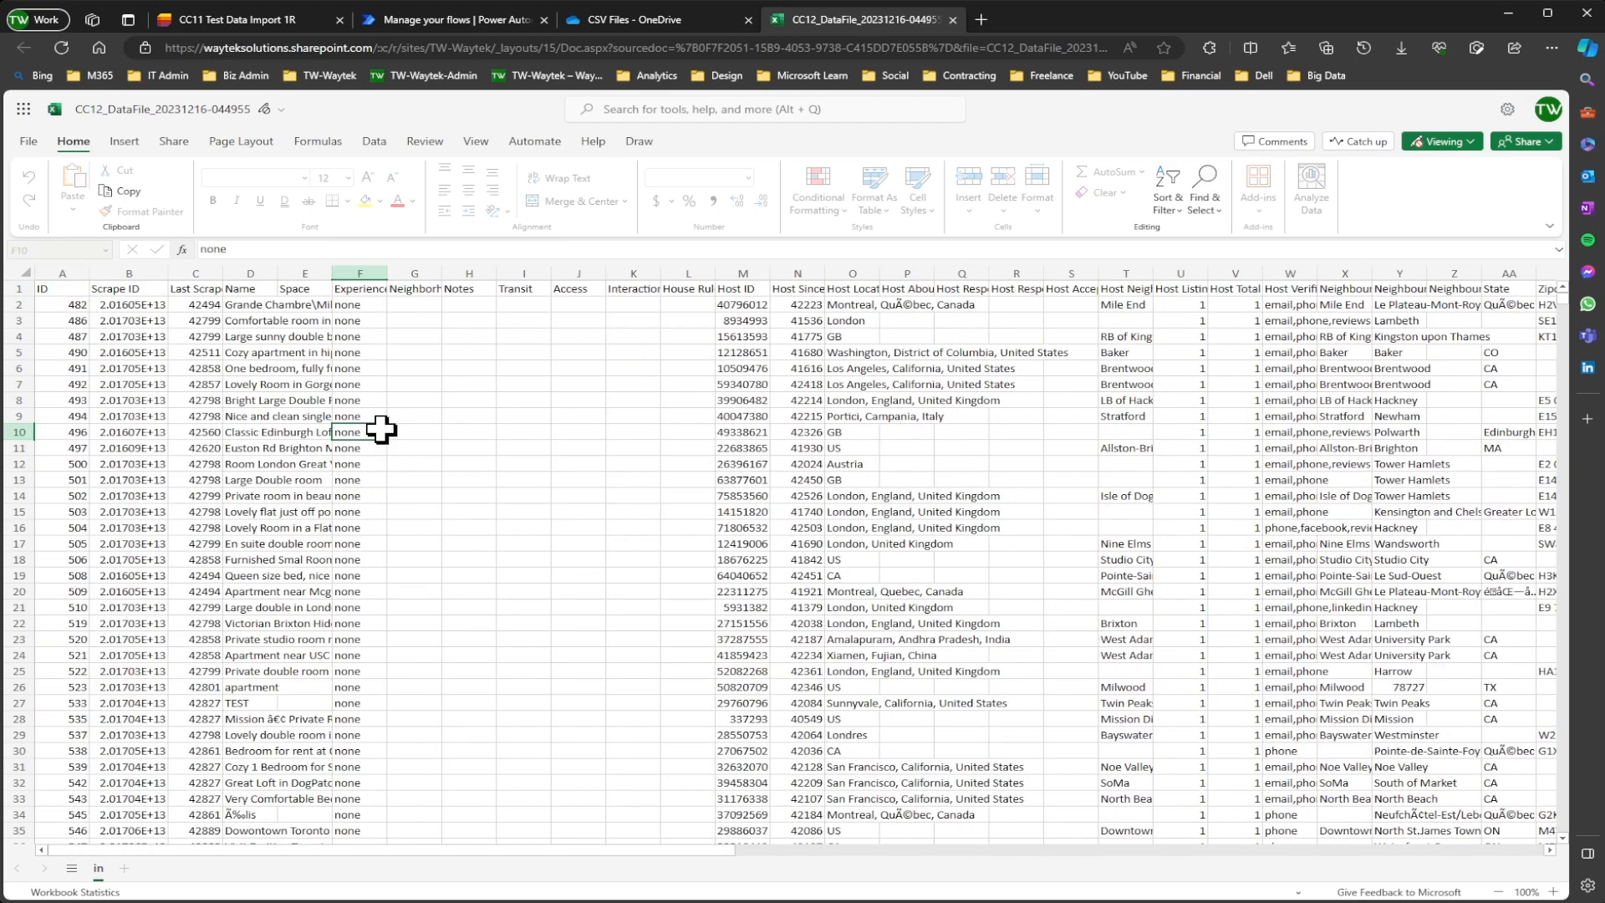
{"action": "key", "text": "ctrl+End"}
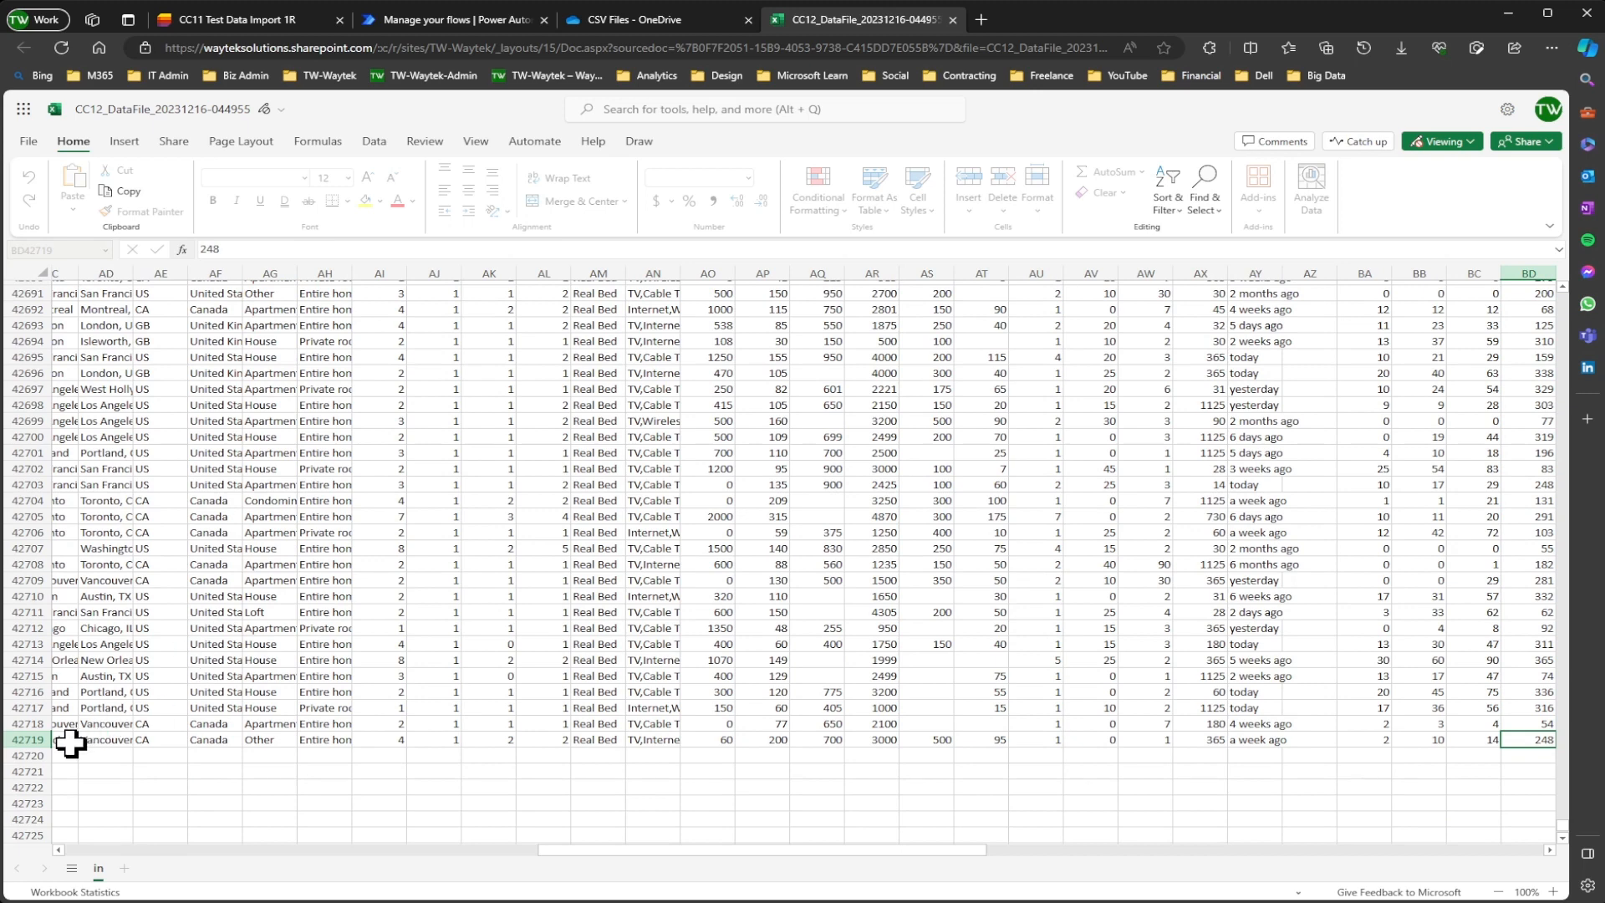